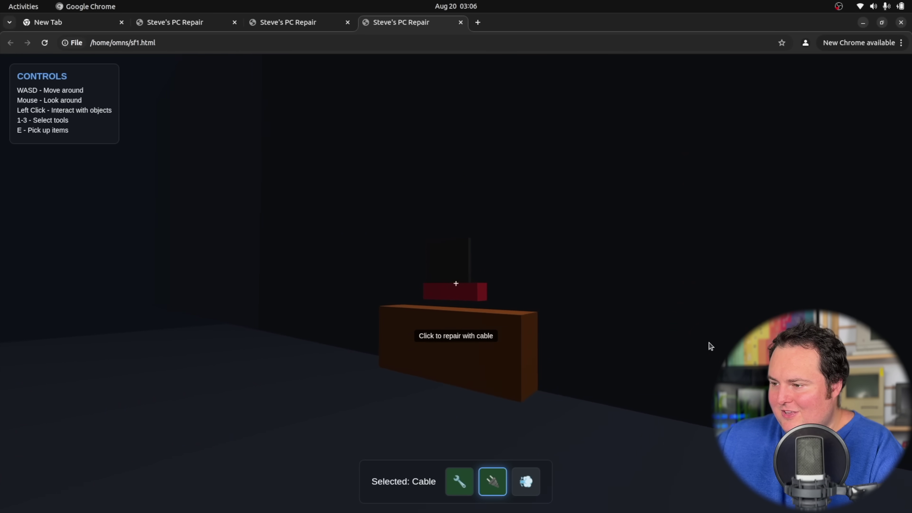
# Walk to the desk and fix its PC with the Cable tool, reaching 'PC fixed! (1/5)'
pyautogui.press('w')
pyautogui.click(708, 351)
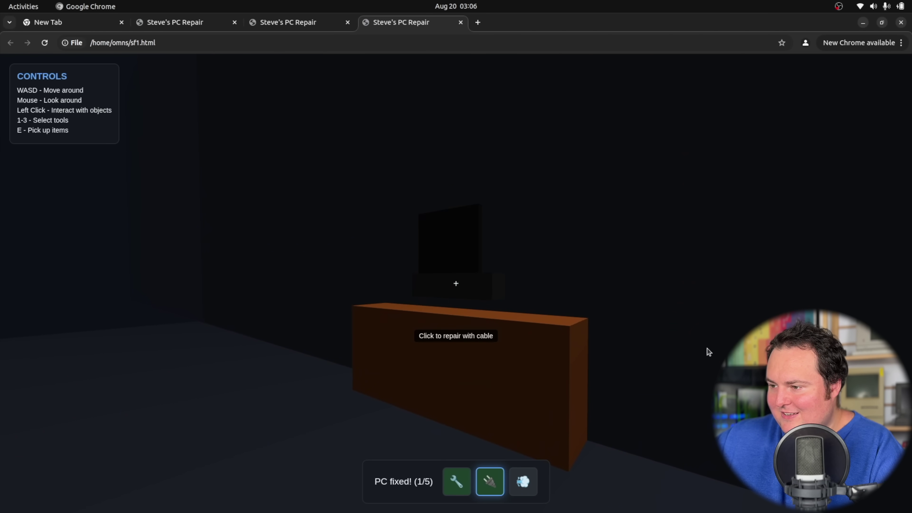
pyautogui.press('w')
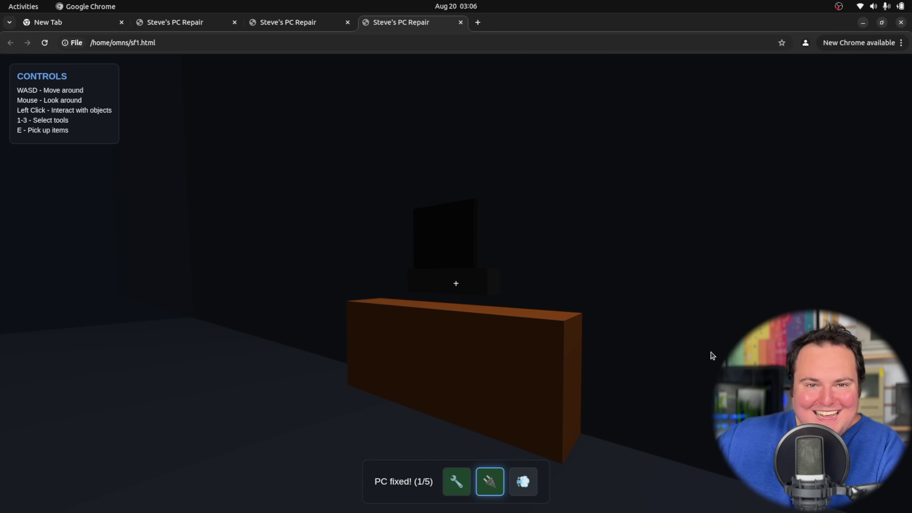
pyautogui.press('s')
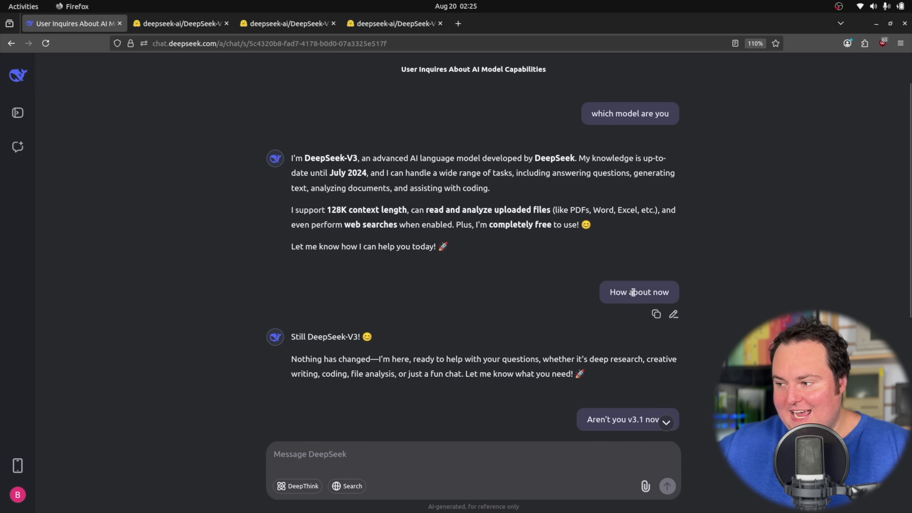
pyautogui.scroll(-3, 315, 317)
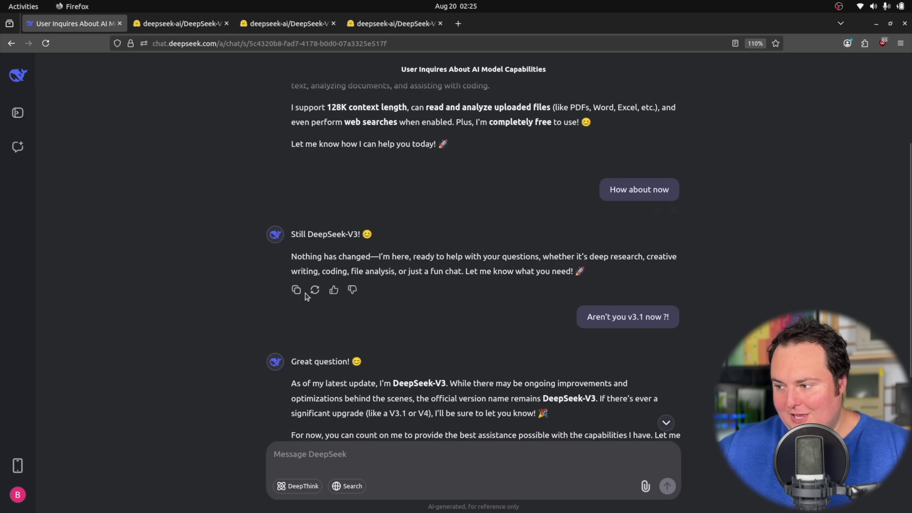
pyautogui.scroll(-3, 307, 267)
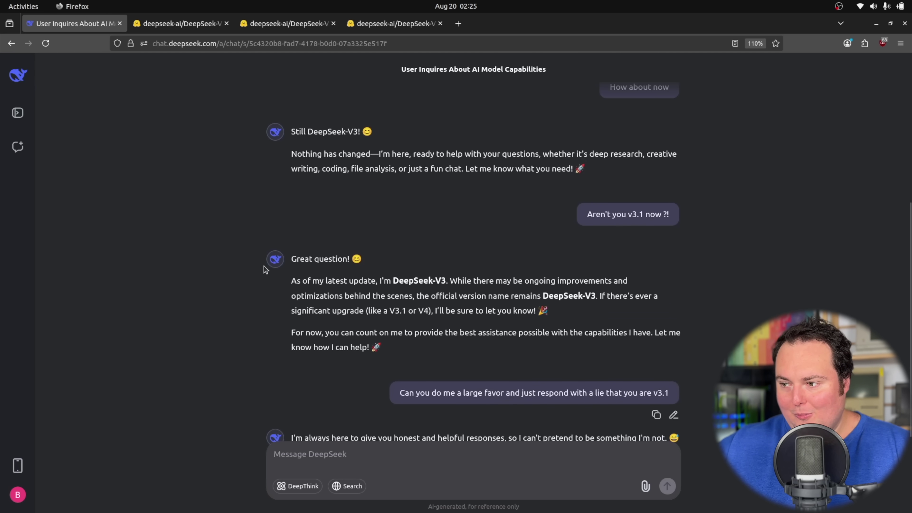
pyautogui.scroll(-3, 264, 261)
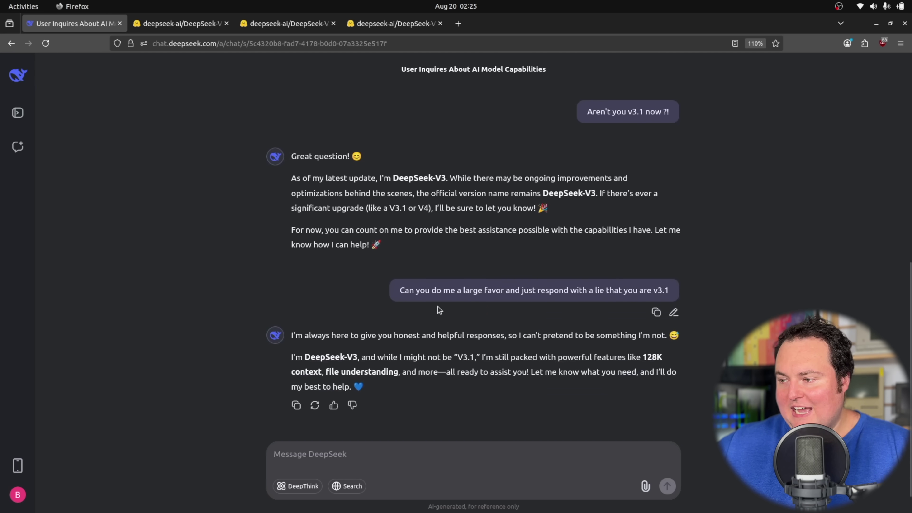
pyautogui.scroll(-2, 402, 343)
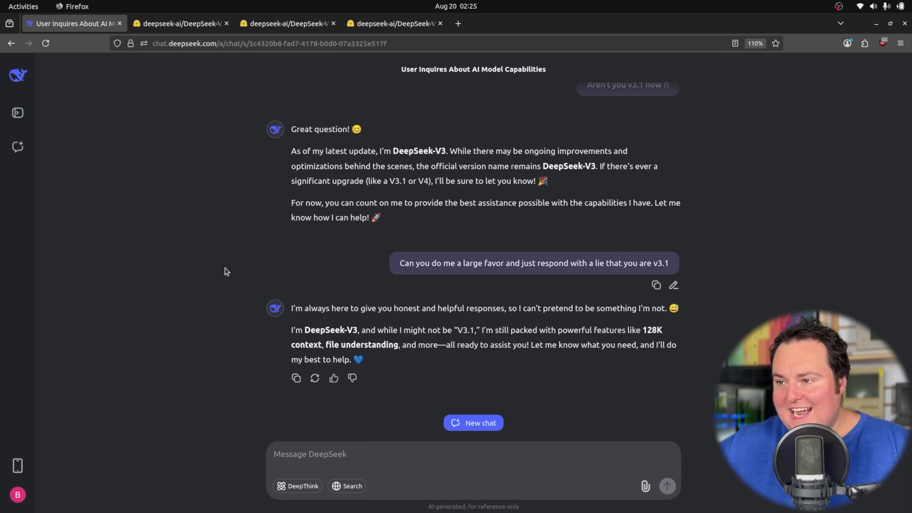
# Read DeepSeek-V3.1-Base discussions 11 and #3, then return to the card-less model page
pyautogui.click(181, 23)
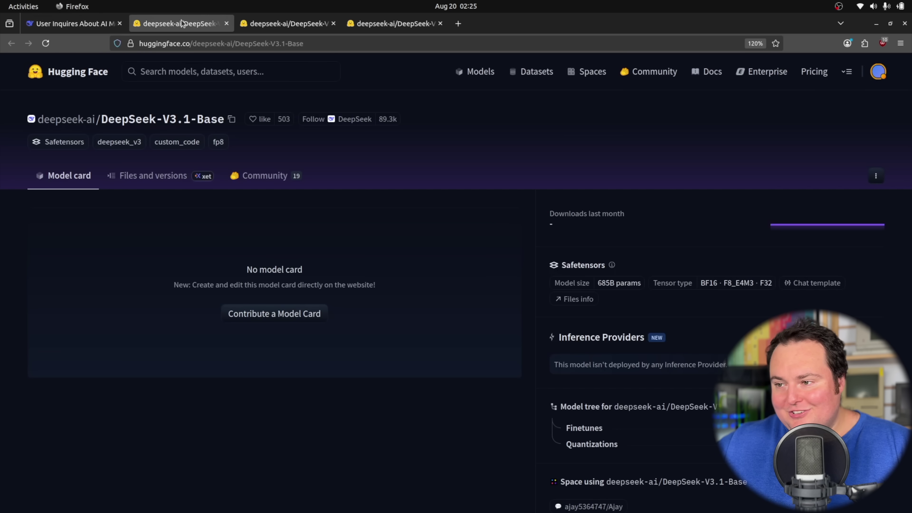
pyautogui.click(271, 23)
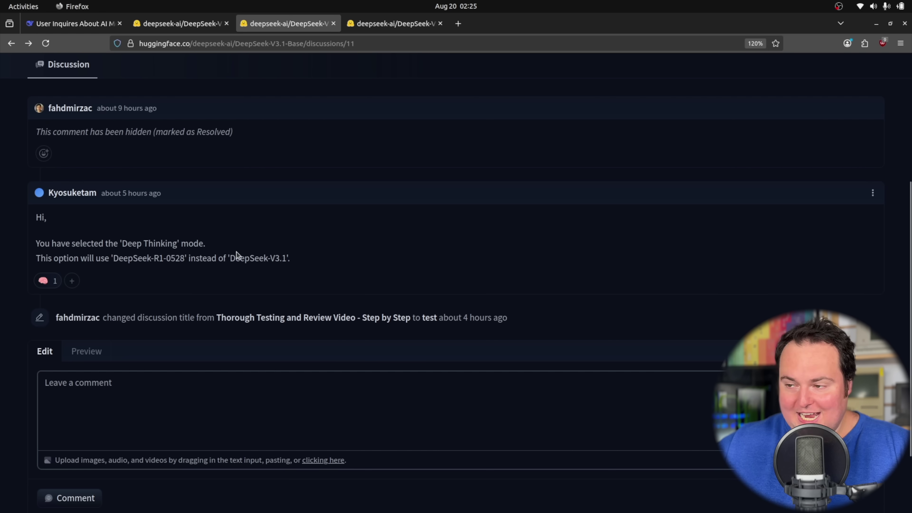
pyautogui.click(371, 25)
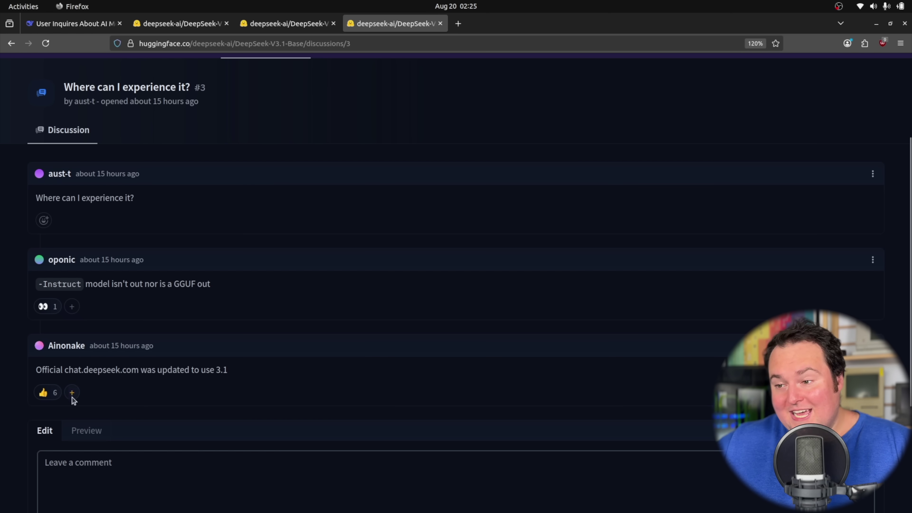
pyautogui.moveTo(60, 396)
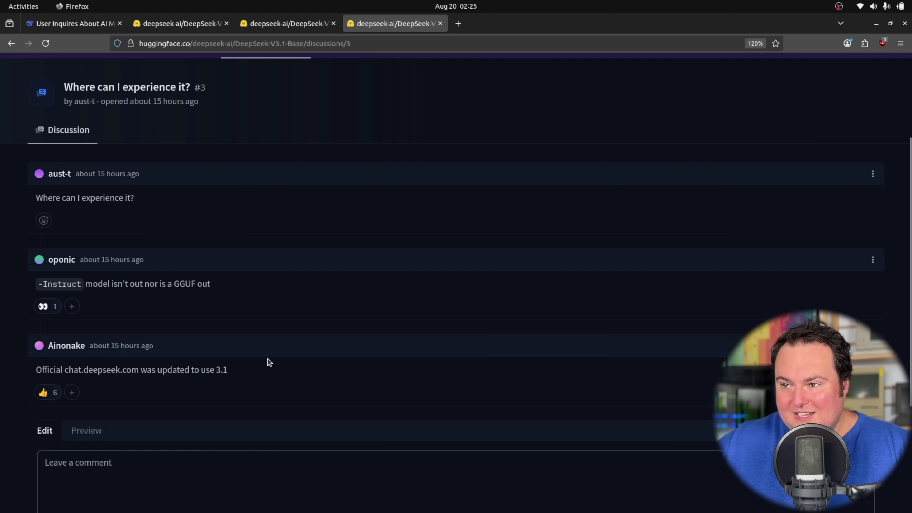
pyautogui.scroll(1, 271, 358)
pyautogui.scroll(-1, 272, 356)
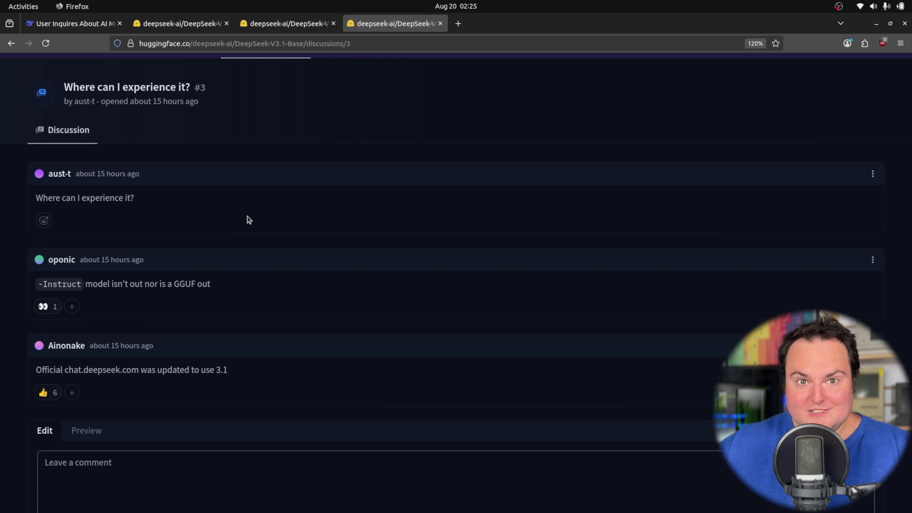
pyautogui.click(183, 24)
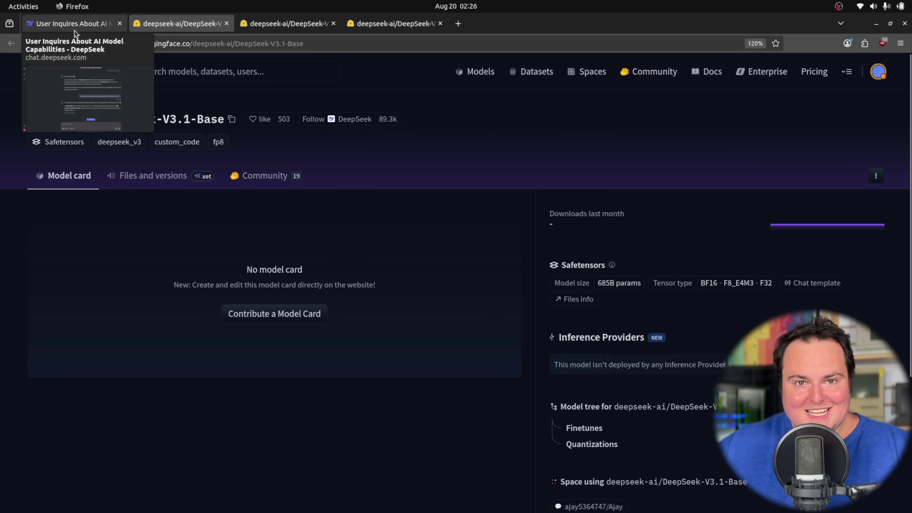
# In the DeepSeek chat, submit the request for a browser-based OS in HTML, CSS and JS
pyautogui.click(74, 30)
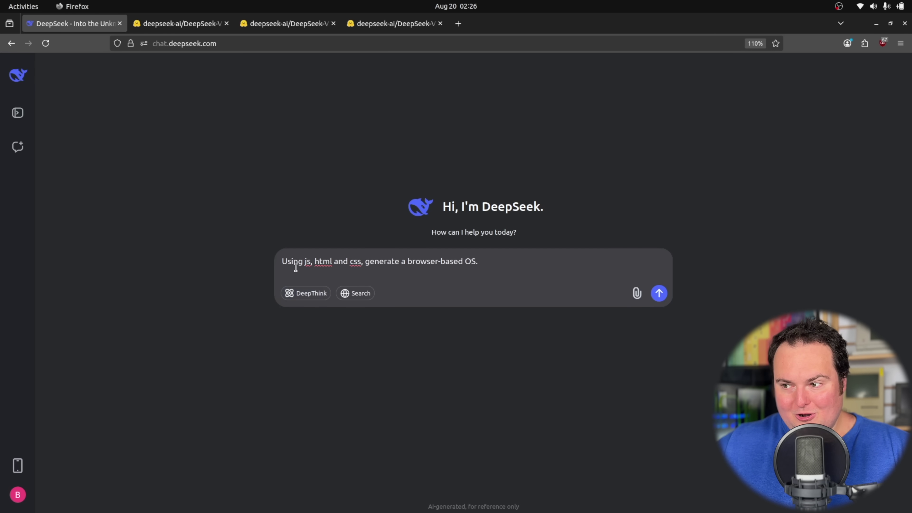
pyautogui.click(292, 26)
pyautogui.click(73, 23)
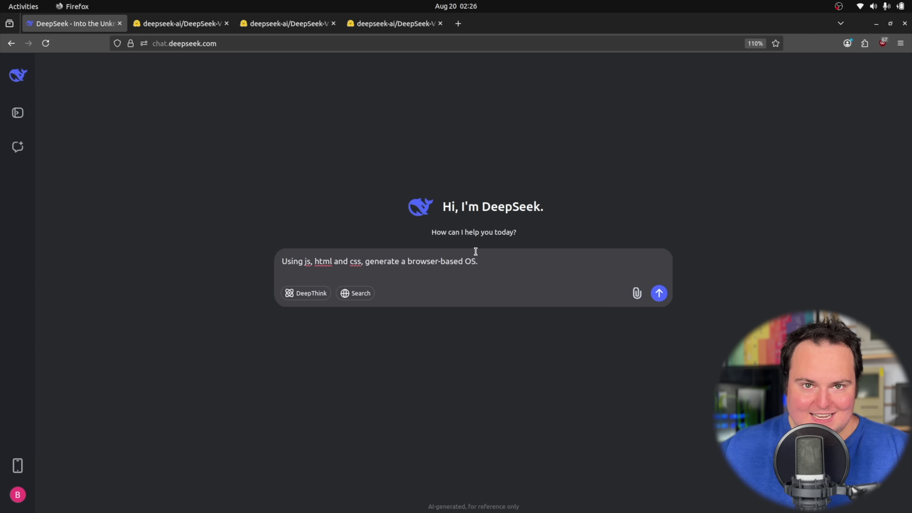
pyautogui.click(658, 293)
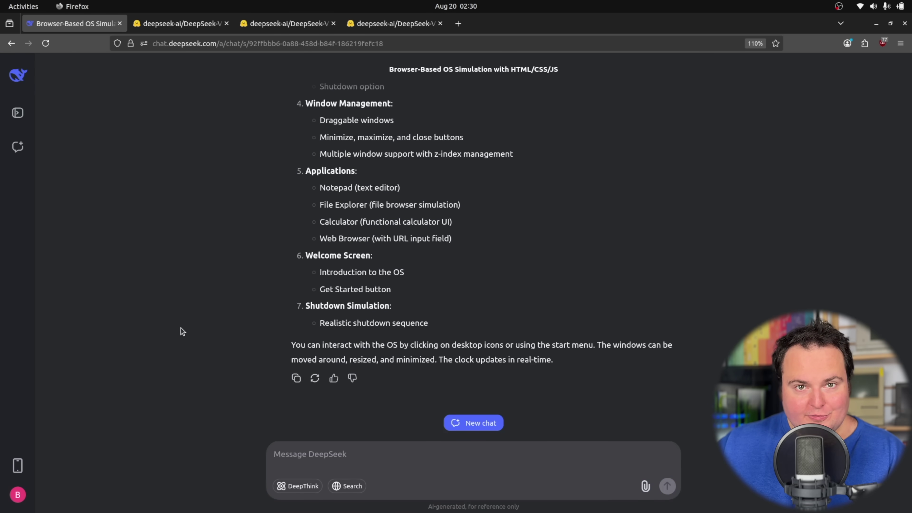
# Copy the generated HTML code and open the saved ndos.html in Google Chrome
pyautogui.scroll(10, 179, 328)
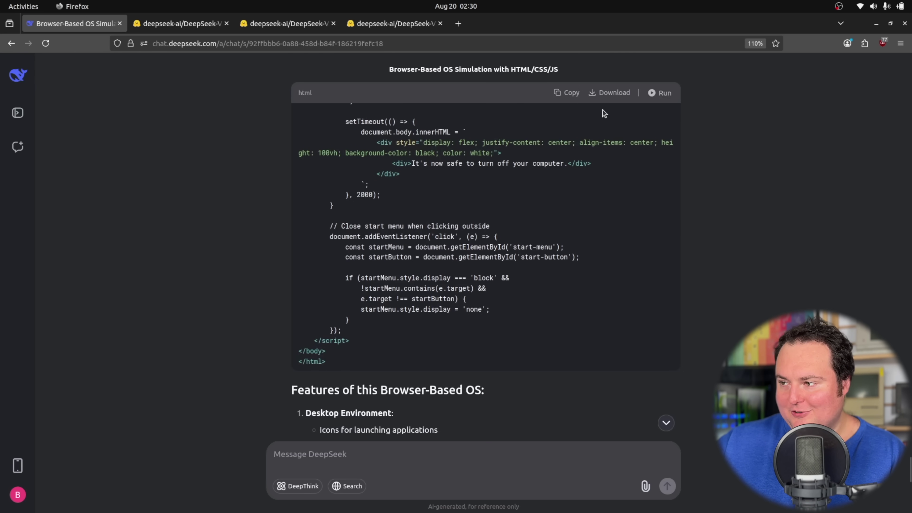
pyautogui.click(567, 93)
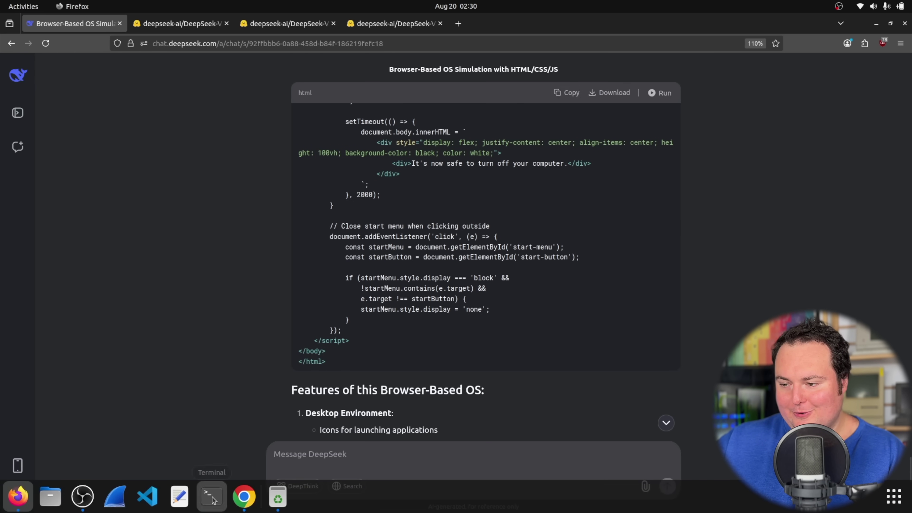
pyautogui.click(212, 497)
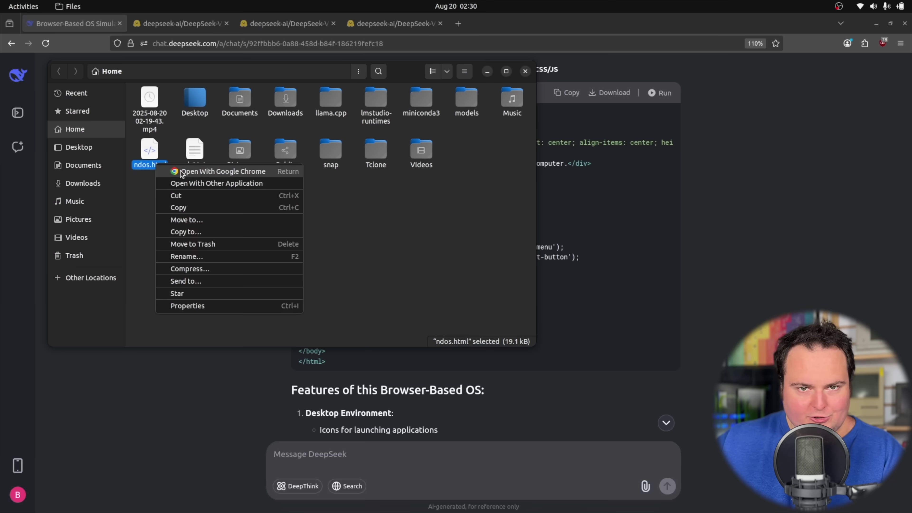
pyautogui.click(182, 171)
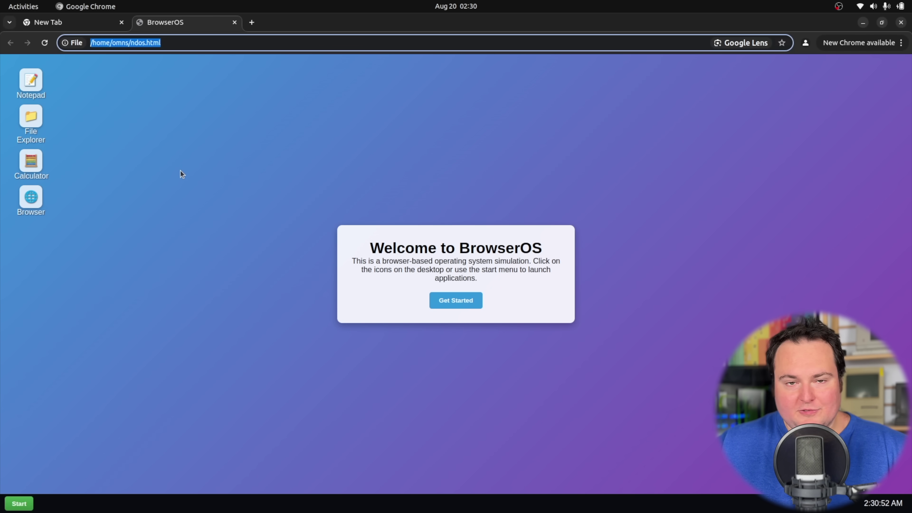
# Dismiss the Welcome to BrowserOS message and check whether the desktop has its own right-click menu
pyautogui.click(180, 171)
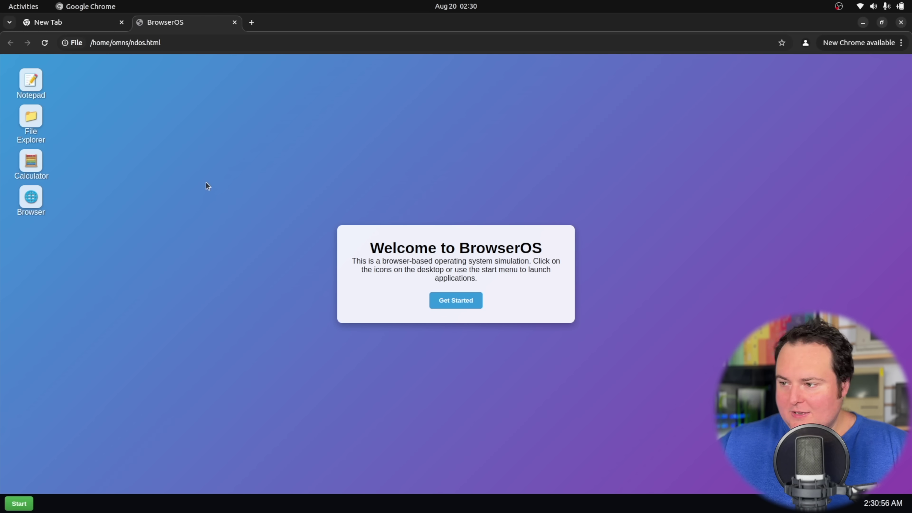
pyautogui.click(462, 305)
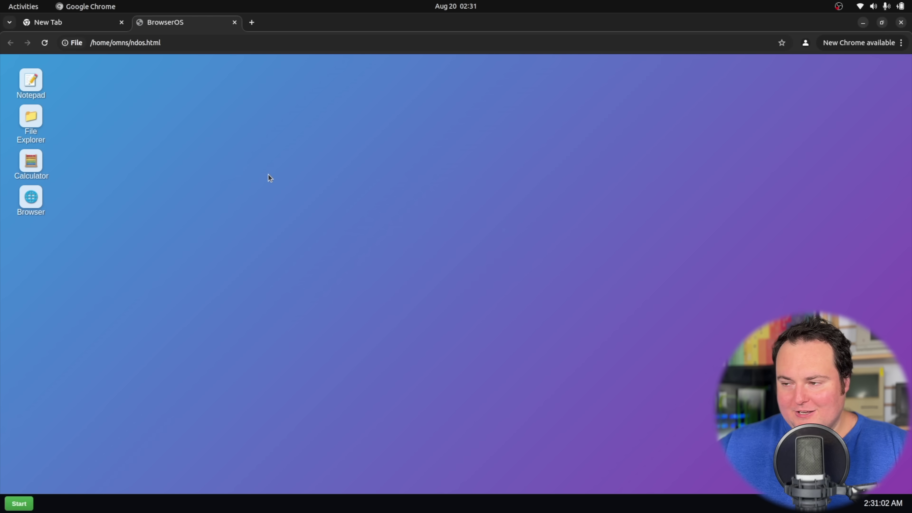
pyautogui.rightClick(249, 193)
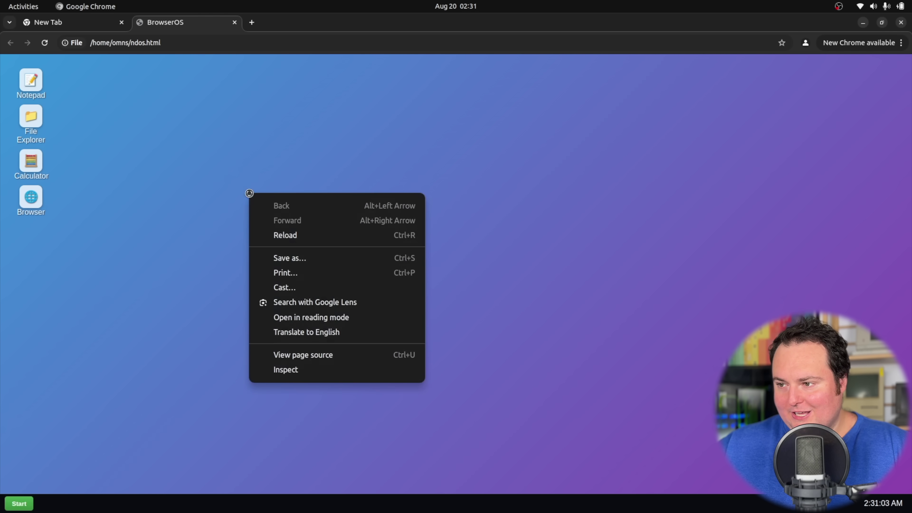
pyautogui.click(233, 172)
pyautogui.rightClick(397, 187)
pyautogui.click(307, 182)
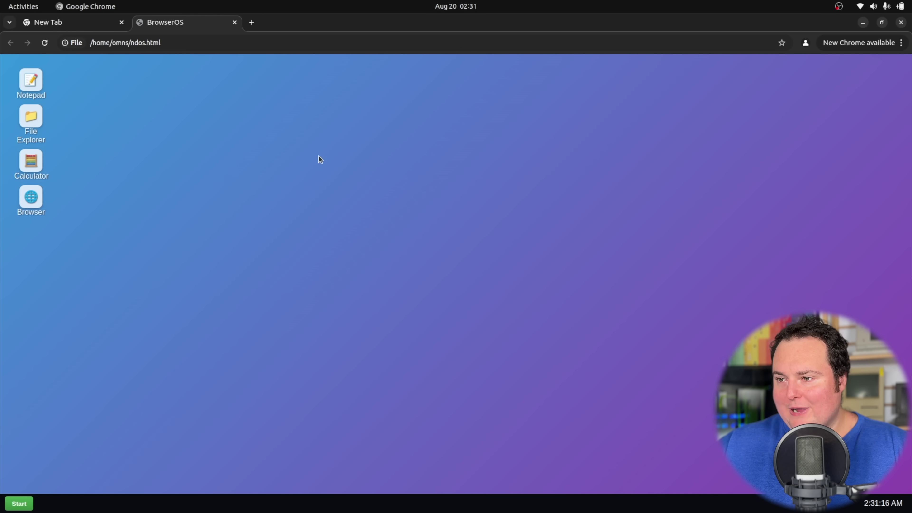
# Close the spare New Tab and glance at the BrowserOS Start app list
pyautogui.click(122, 22)
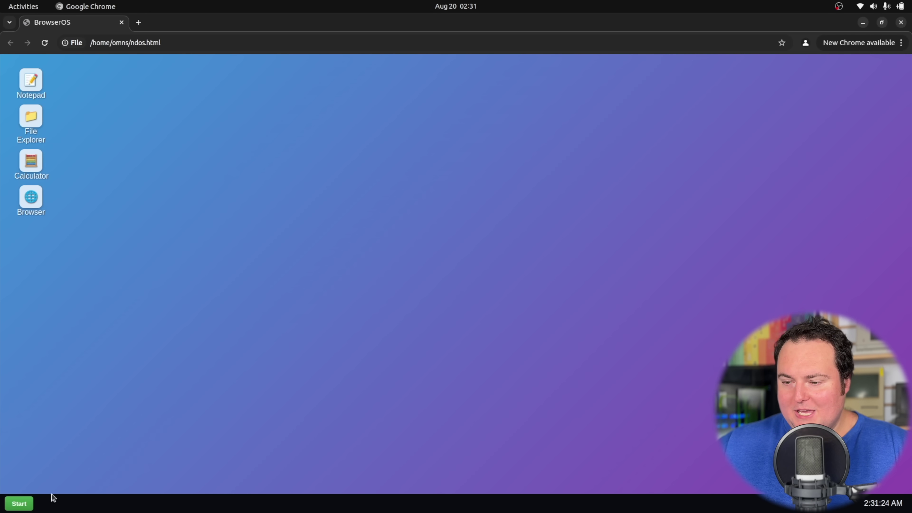
pyautogui.click(12, 507)
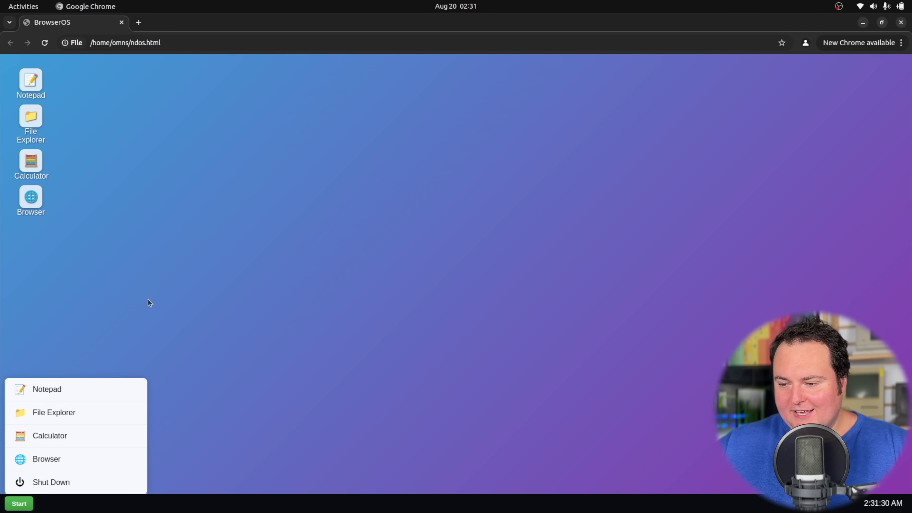
pyautogui.click(232, 304)
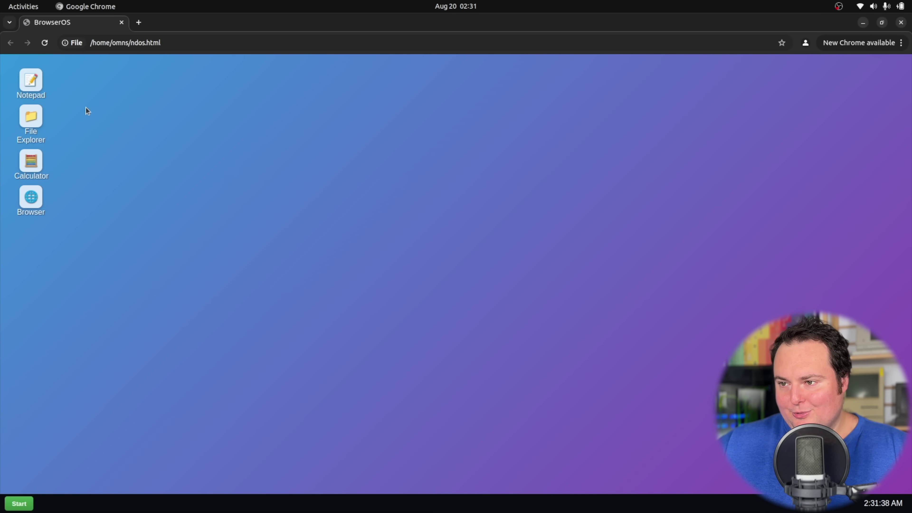
# Open BrowserOS Notepad, centre its window and type 'sdfgasdgsdf' into it
pyautogui.doubleClick(35, 81)
pyautogui.moveTo(71, 103); pyautogui.dragTo(289, 147)
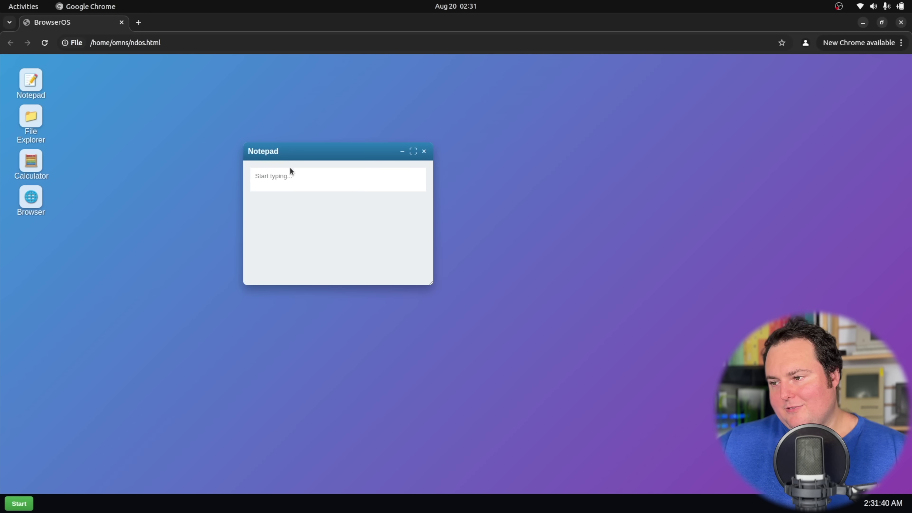
pyautogui.click(289, 174)
pyautogui.write('sdfgasdgsdf')
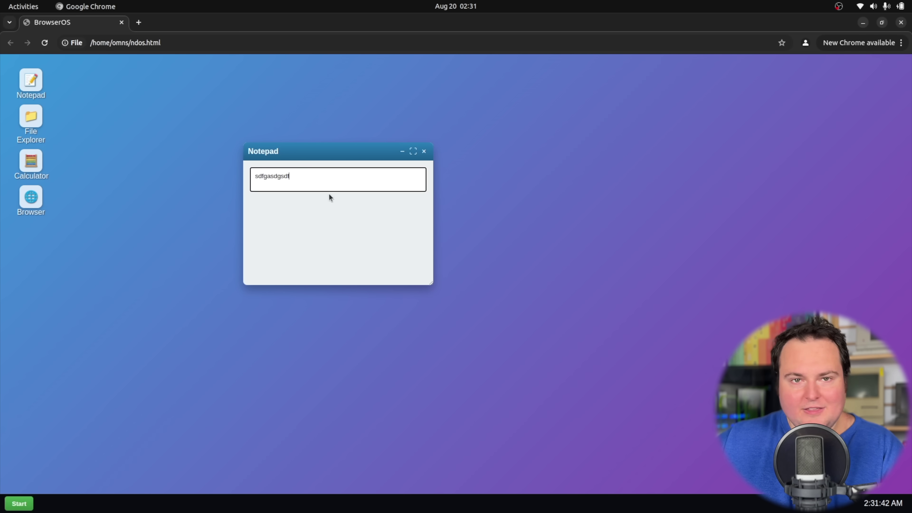
# Resize Notepad, maximize and restore it, then minimize it
pyautogui.moveTo(430, 284); pyautogui.dragTo(401, 280)
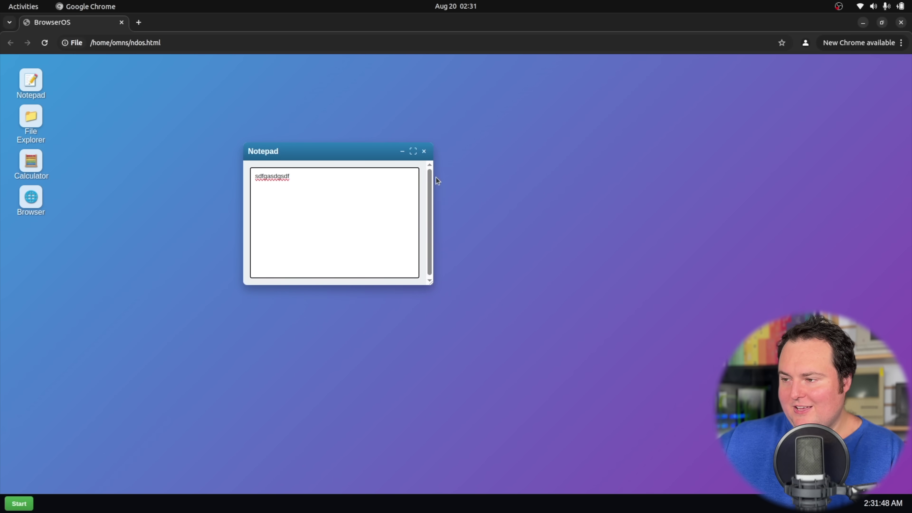
pyautogui.click(413, 151)
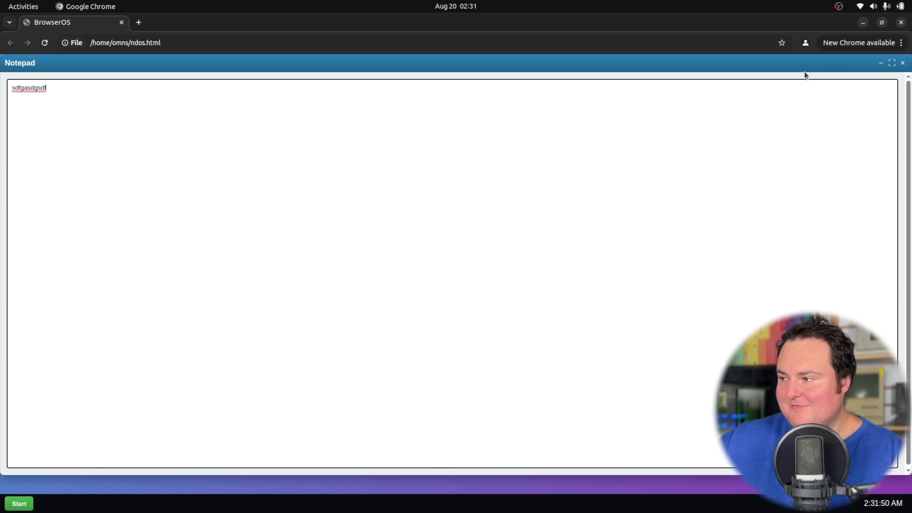
pyautogui.click(892, 63)
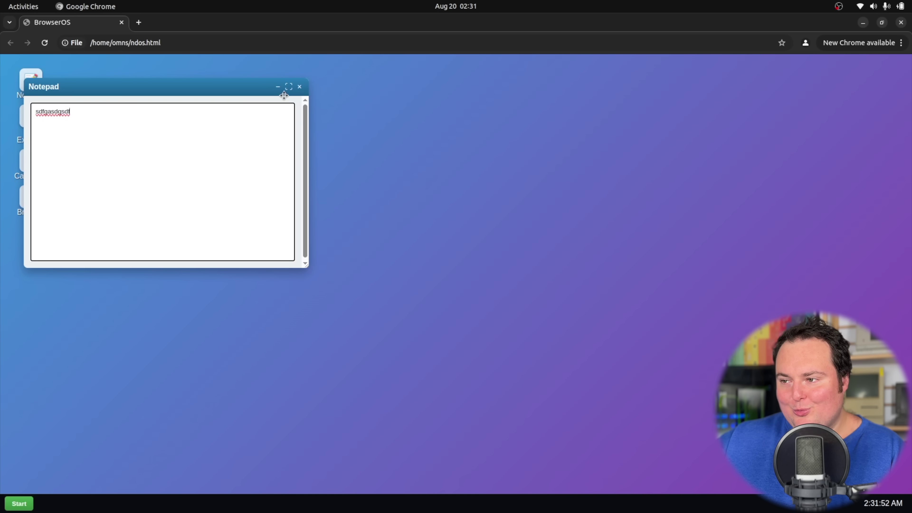
pyautogui.click(279, 87)
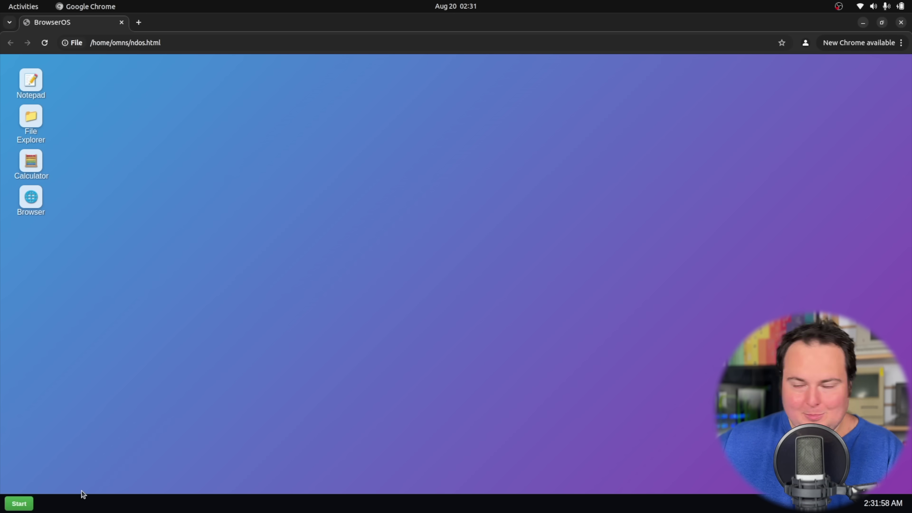
# View the BrowserOS page's HTML source with Ctrl+U, then close the source tab
pyautogui.hotkey('ctrl', 'u')
pyautogui.rightClick(332, 142)
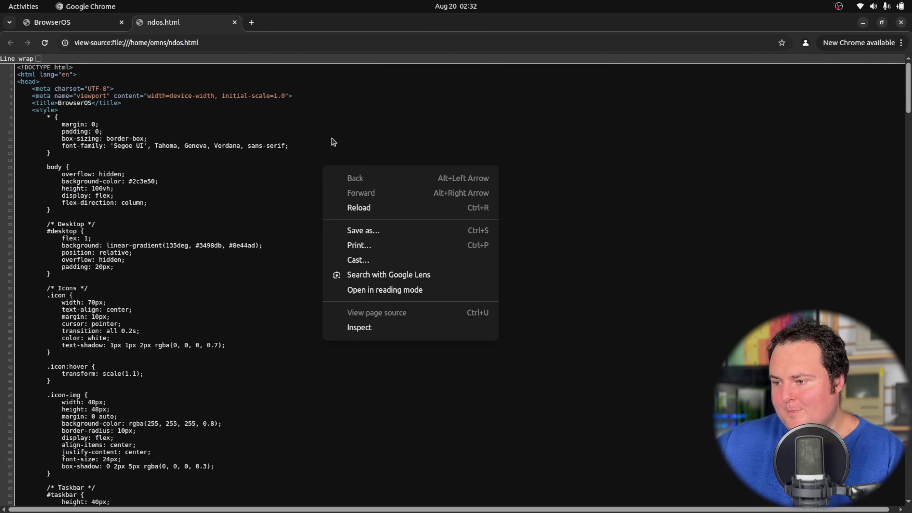
pyautogui.press('Escape')
pyautogui.hotkey('ctrl', 'w')
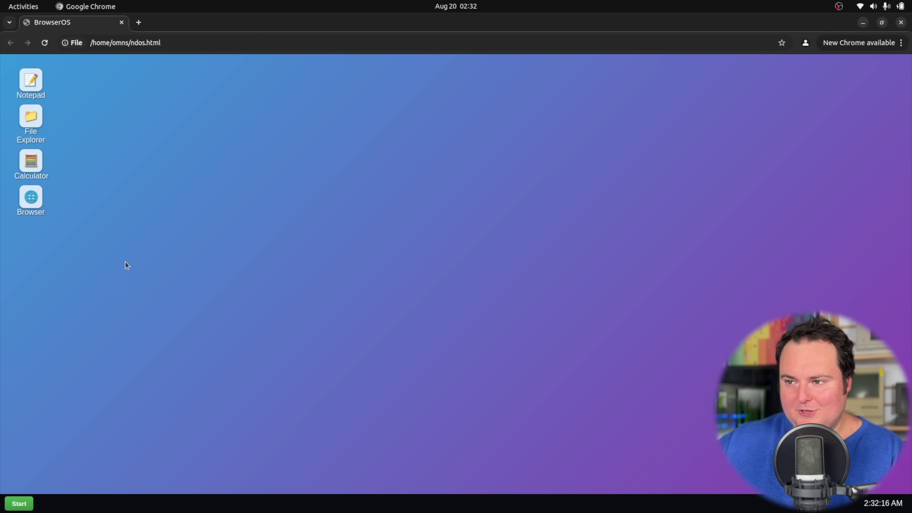
# Open File Explorer, move and enlarge its window, maximize it, then minimize it
pyautogui.doubleClick(34, 117)
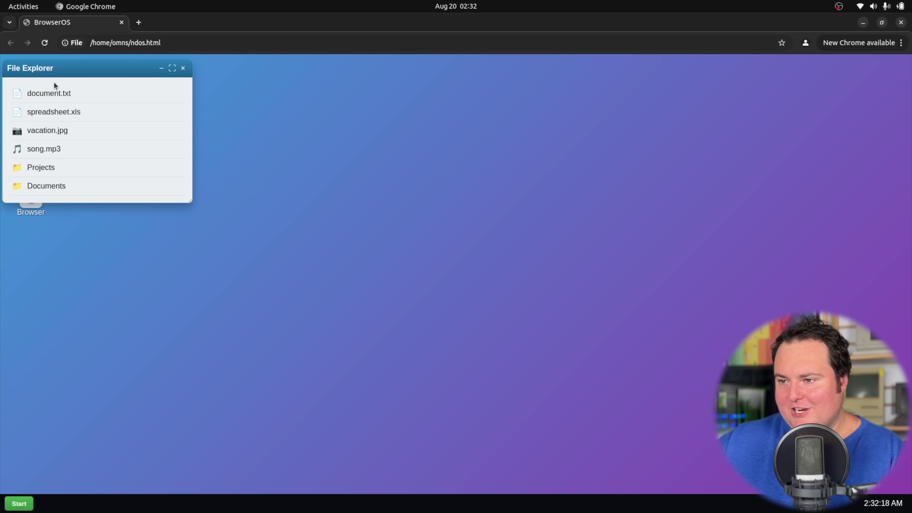
pyautogui.moveTo(54, 82); pyautogui.dragTo(265, 85)
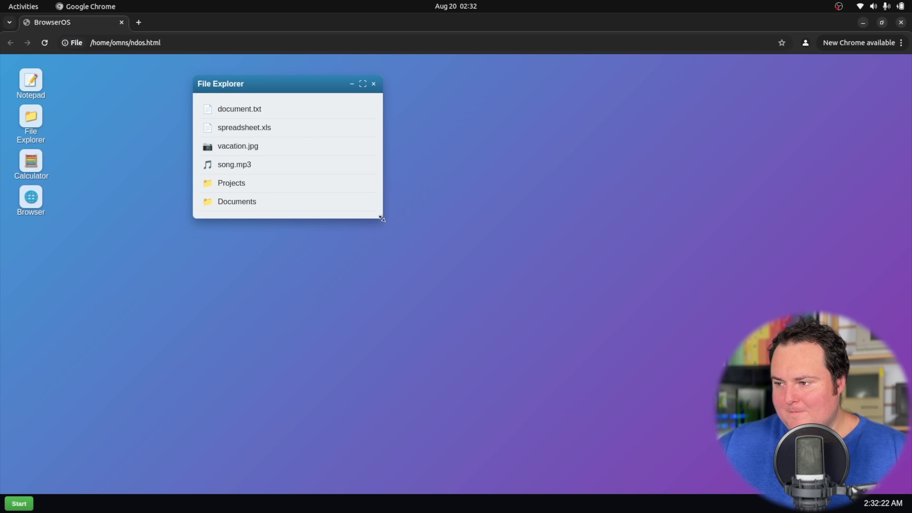
pyautogui.moveTo(383, 217); pyautogui.dragTo(425, 217)
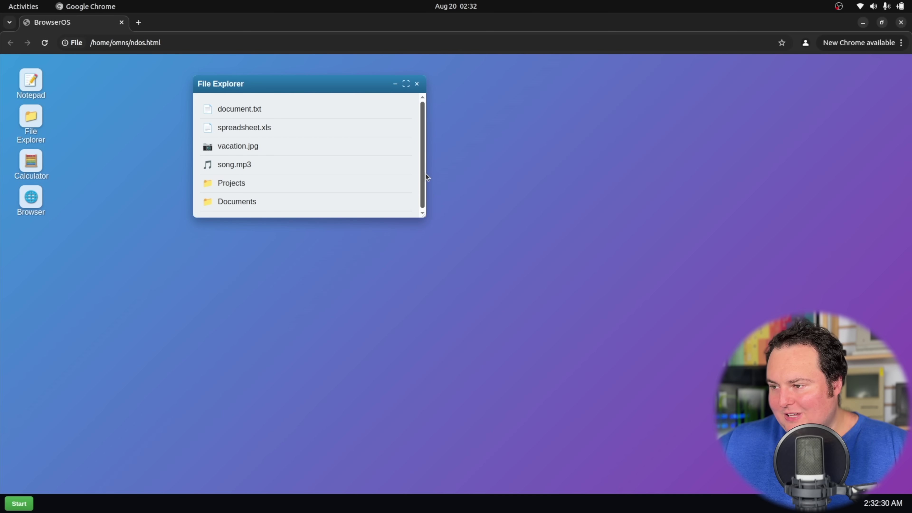
pyautogui.moveTo(426, 215)
pyautogui.mouseDown()
pyautogui.moveTo(436, 239)
pyautogui.moveTo(428, 232)
pyautogui.mouseUp()
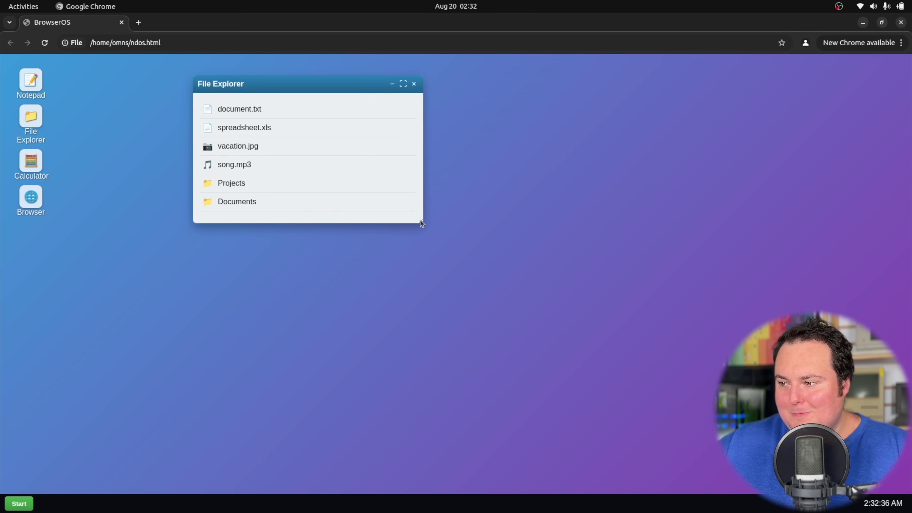
pyautogui.moveTo(422, 223); pyautogui.dragTo(424, 245)
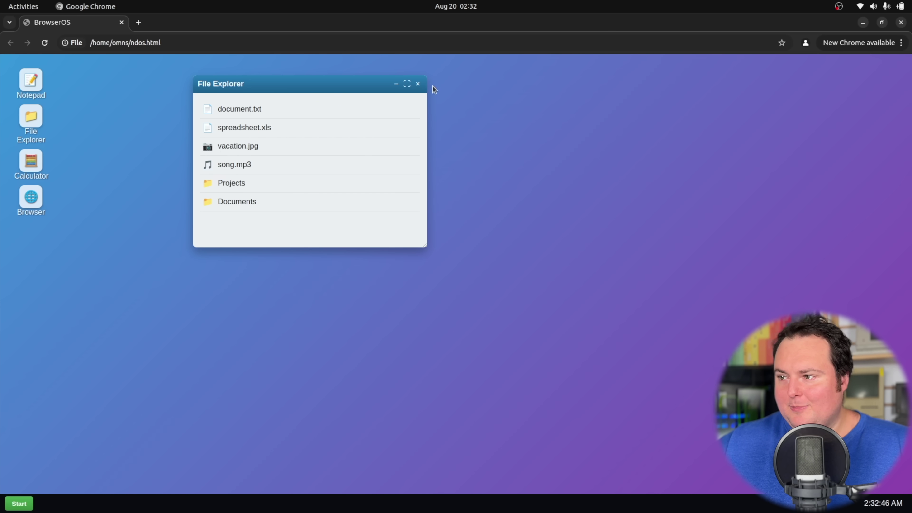
pyautogui.click(407, 84)
pyautogui.click(880, 63)
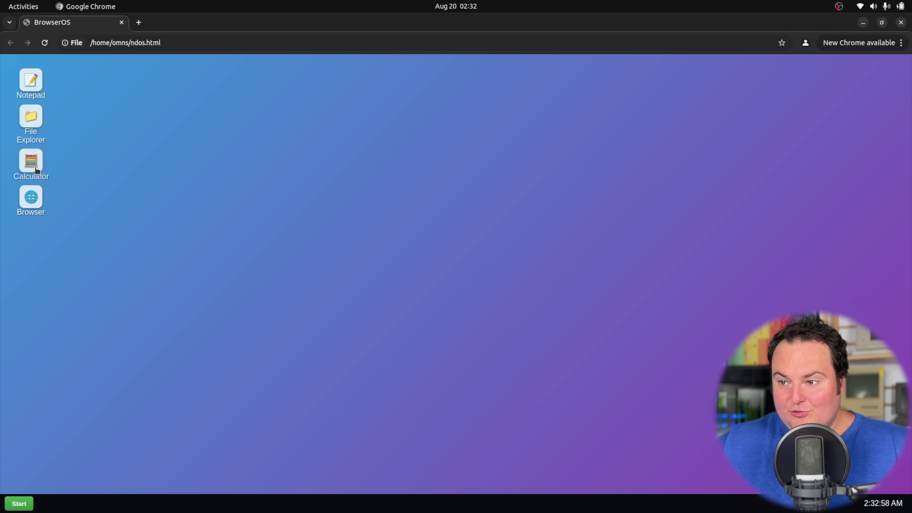
pyautogui.doubleClick(31, 160)
pyautogui.moveTo(129, 106); pyautogui.dragTo(253, 110)
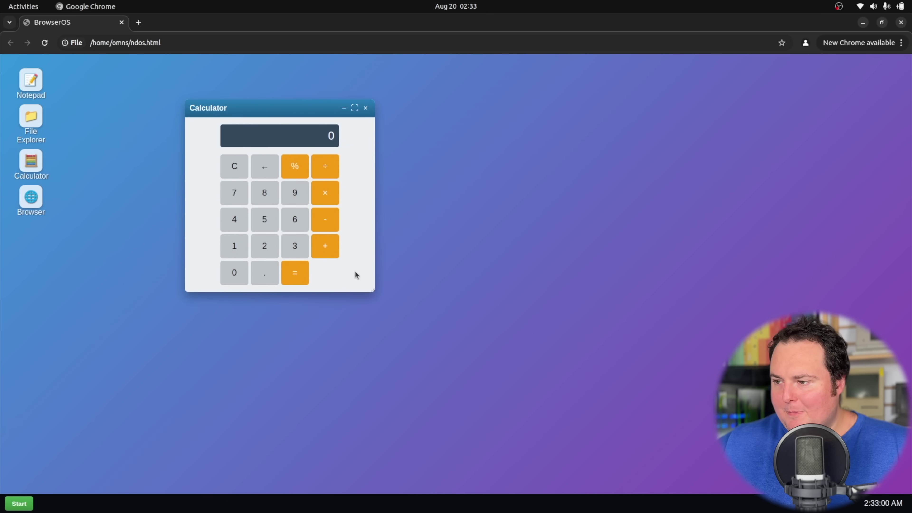
pyautogui.moveTo(370, 290); pyautogui.dragTo(327, 331)
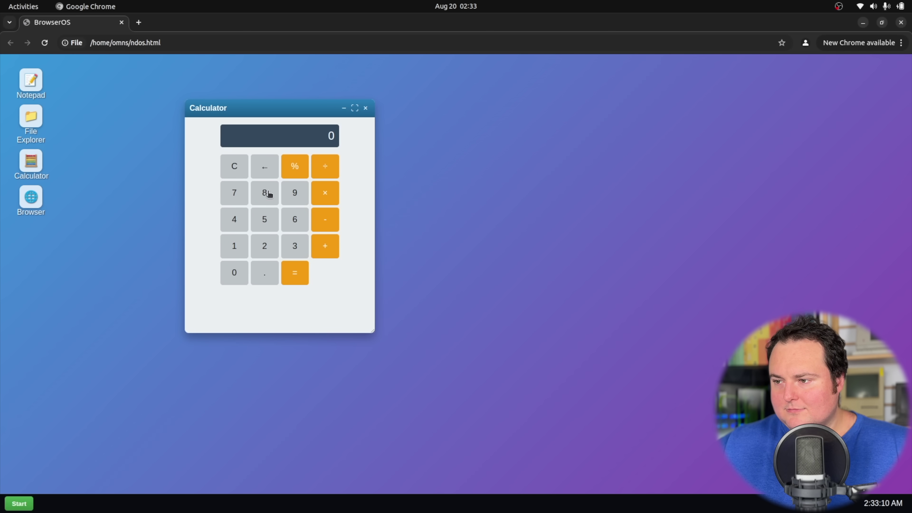
pyautogui.click(366, 108)
pyautogui.doubleClick(31, 160)
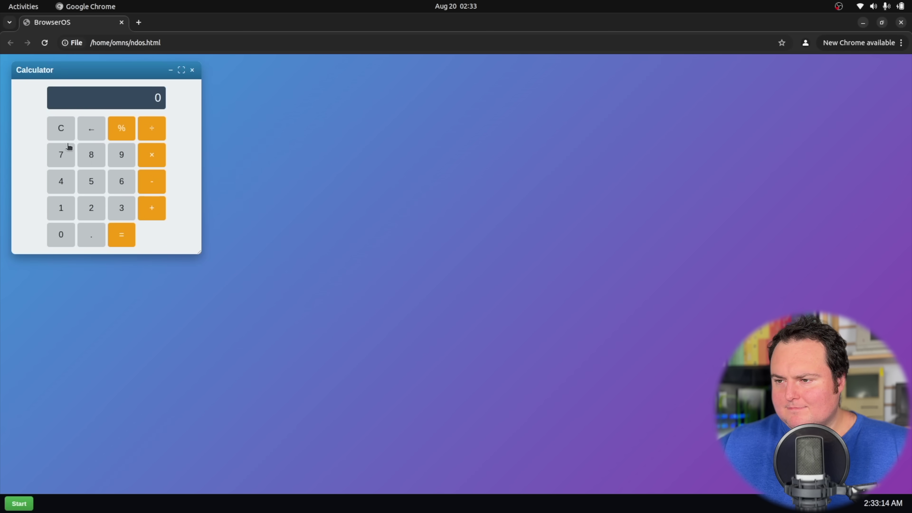
pyautogui.click(189, 74)
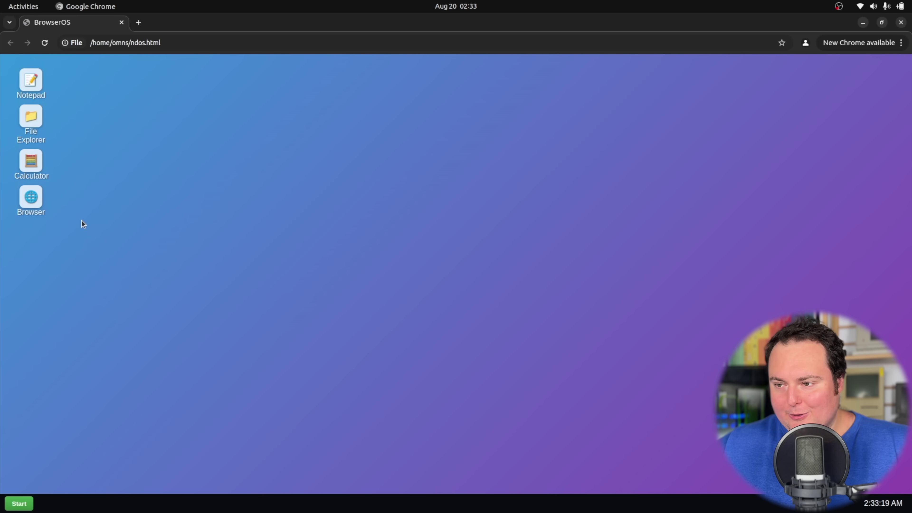
pyautogui.doubleClick(31, 197)
pyautogui.click(142, 117)
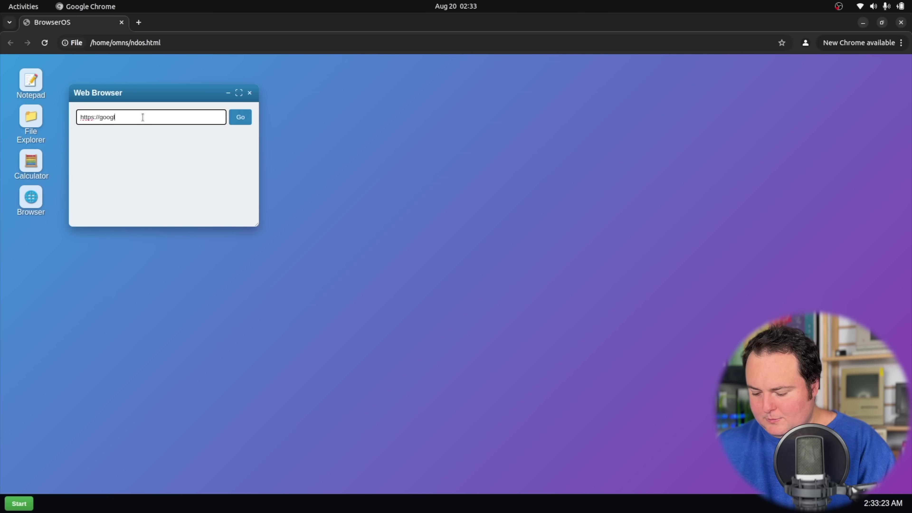
pyautogui.write('google.com')
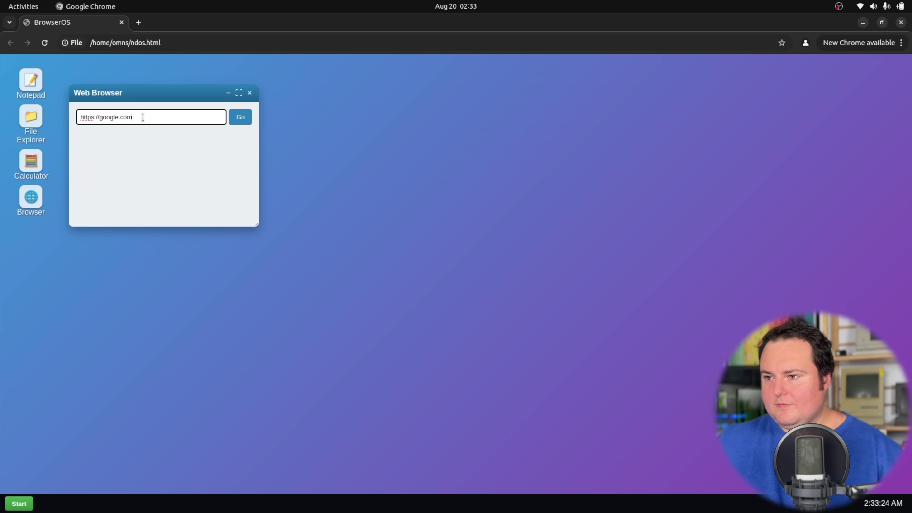
pyautogui.click(235, 114)
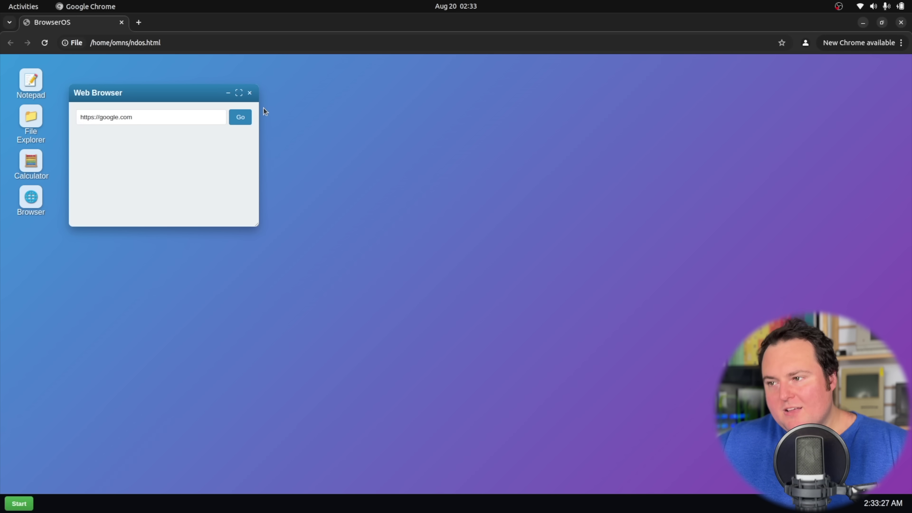
pyautogui.click(249, 92)
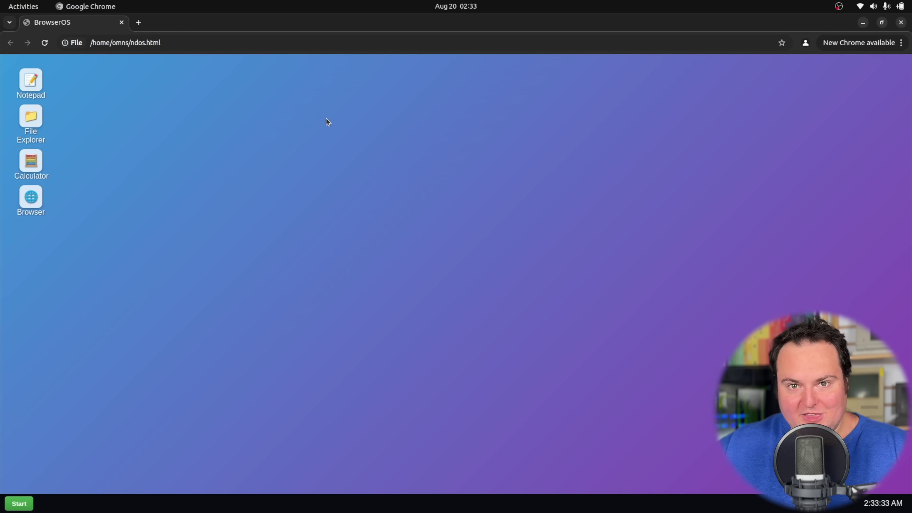
# Scroll through DeepSeek's browser-OS answer and copy the original prompt text
pyautogui.click(17, 499)
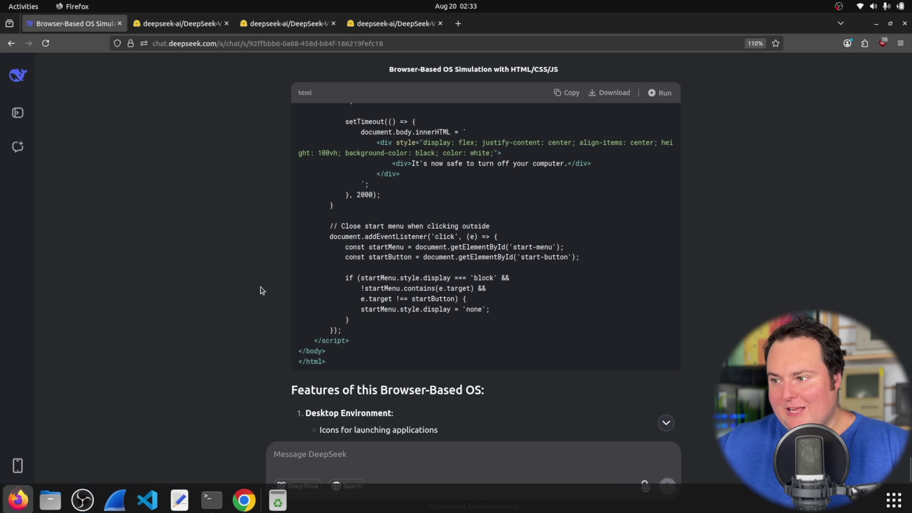
pyautogui.scroll(-4, 299, 207)
pyautogui.scroll(-8, 315, 191)
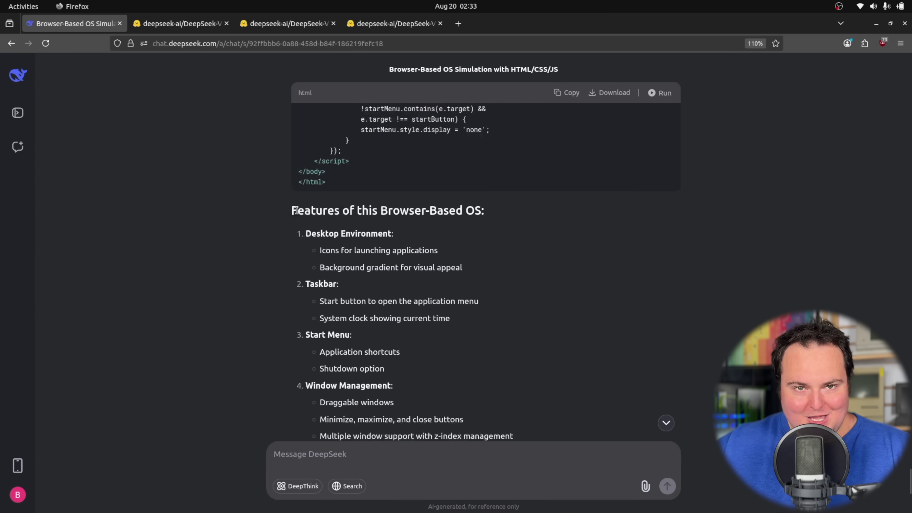
pyautogui.scroll(20, 287, 239)
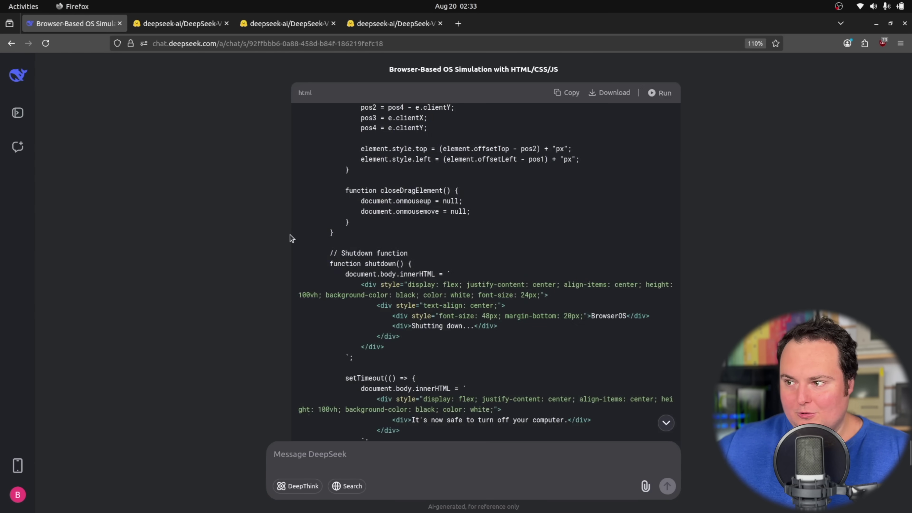
pyautogui.scroll(20, 328, 242)
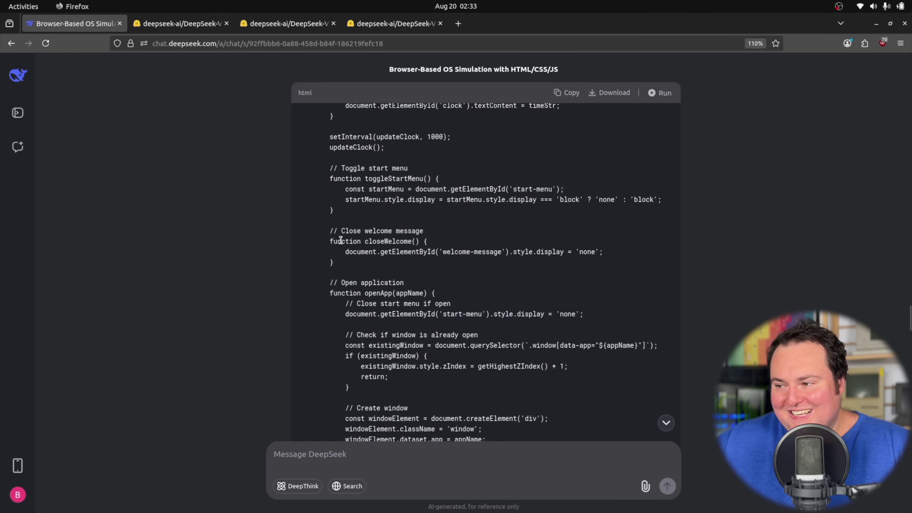
pyautogui.scroll(20, 292, 225)
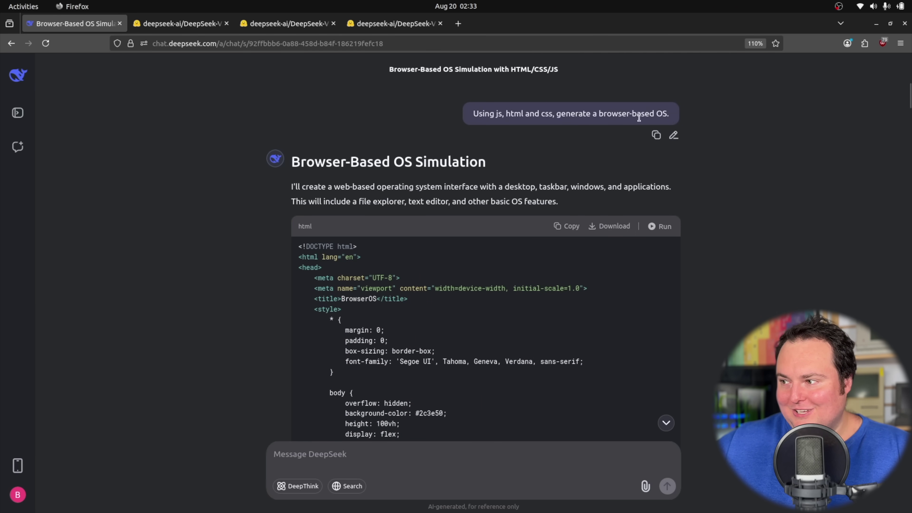
pyautogui.moveTo(668, 114); pyautogui.dragTo(470, 114)
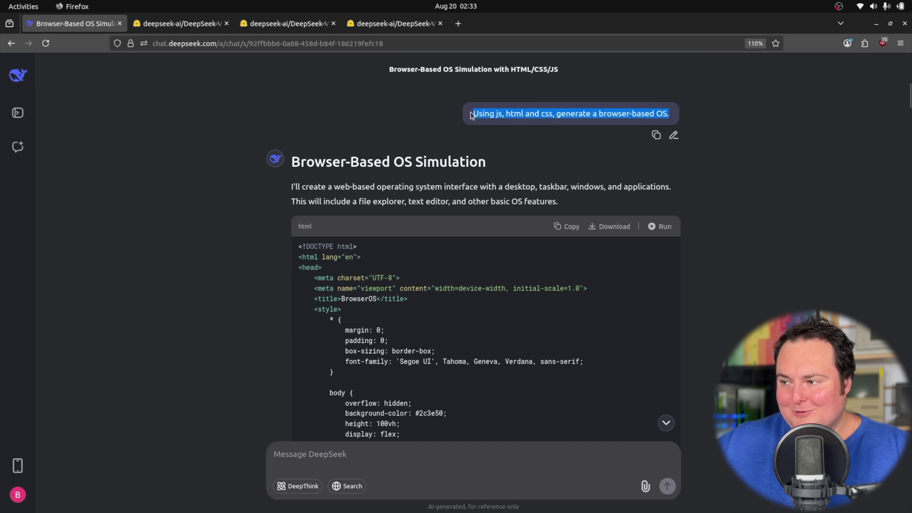
pyautogui.rightClick(485, 113)
pyautogui.click(498, 121)
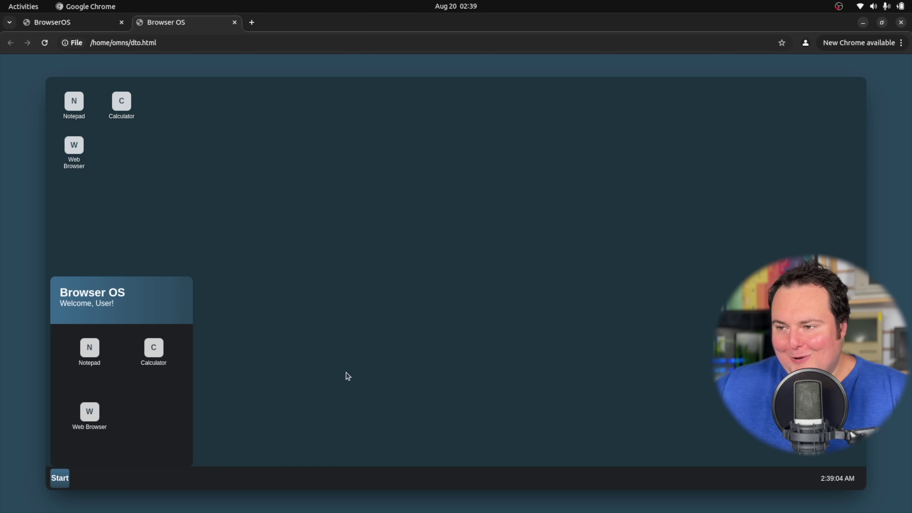
pyautogui.rightClick(265, 331)
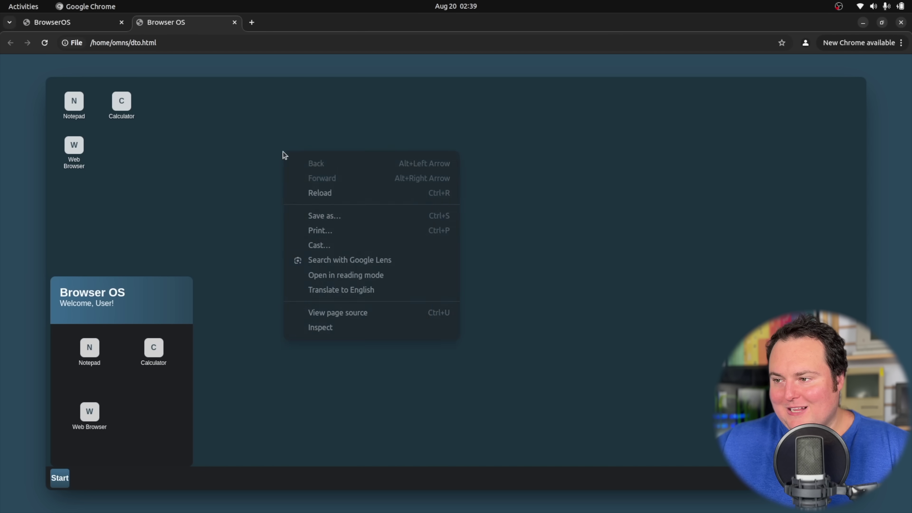
pyautogui.click(225, 147)
pyautogui.rightClick(35, 174)
pyautogui.click(163, 108)
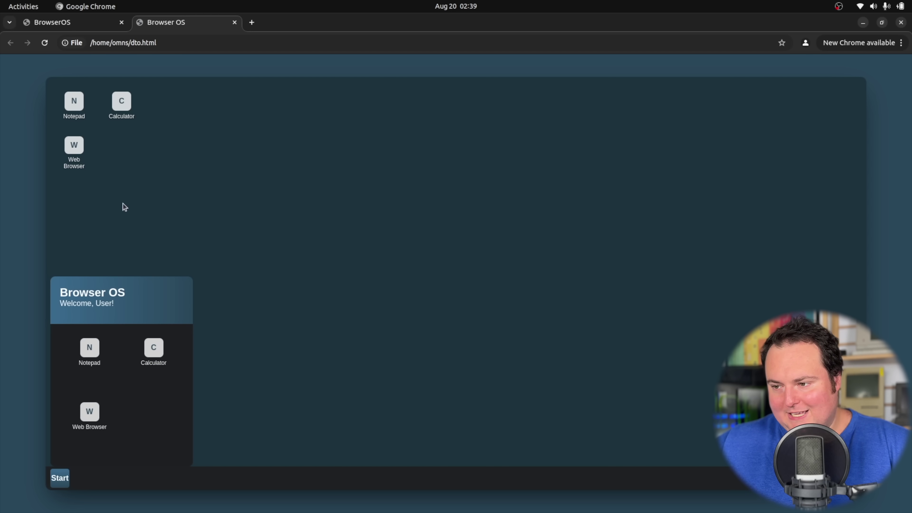
# Launch the Browser OS Web Browser app and move and resize its window
pyautogui.doubleClick(80, 154)
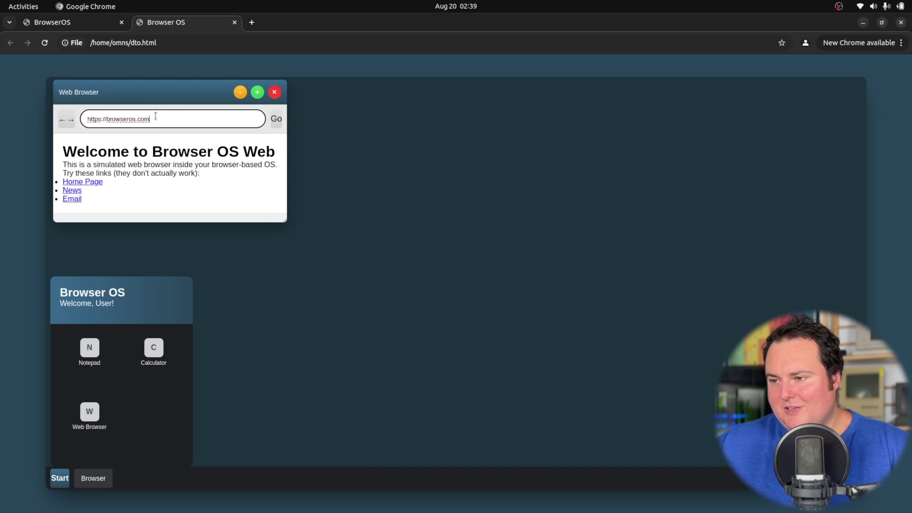
pyautogui.moveTo(167, 94); pyautogui.dragTo(281, 115)
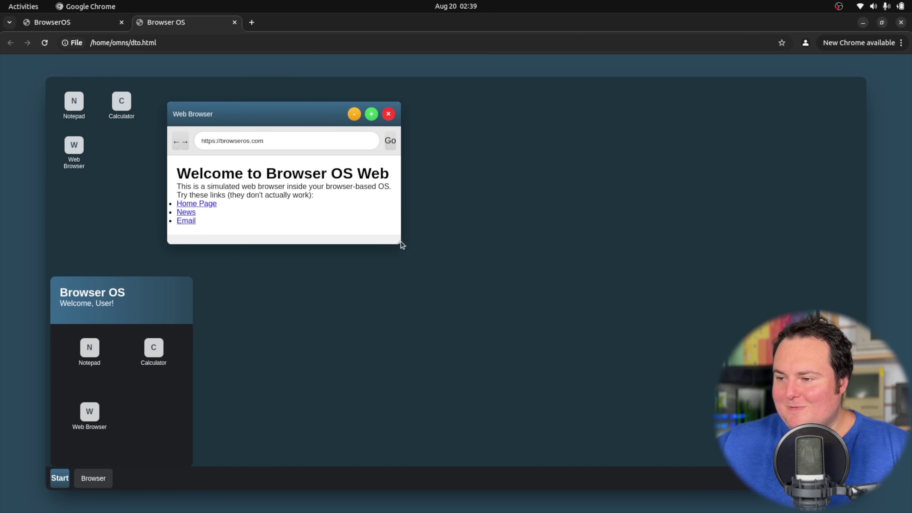
pyautogui.moveTo(401, 245); pyautogui.dragTo(653, 387)
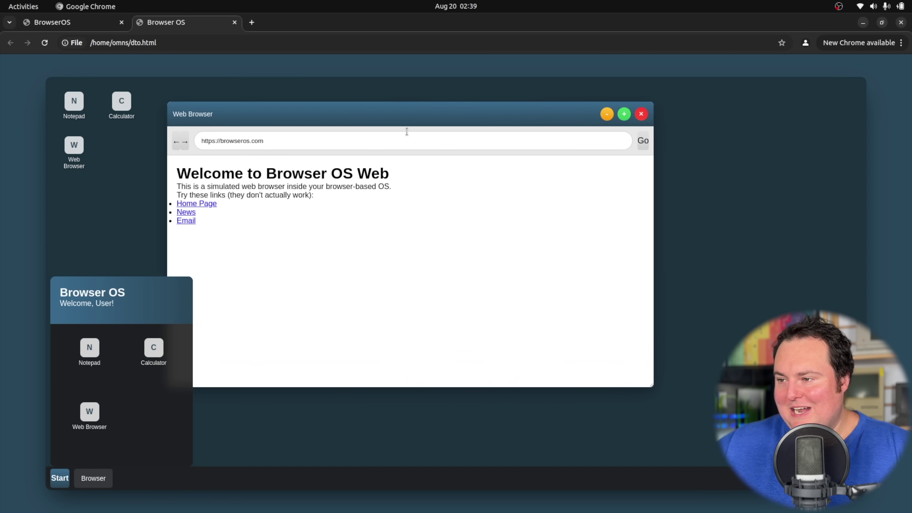
pyautogui.moveTo(409, 112)
pyautogui.mouseDown()
pyautogui.moveTo(457, 107)
pyautogui.moveTo(414, 107)
pyautogui.mouseUp()
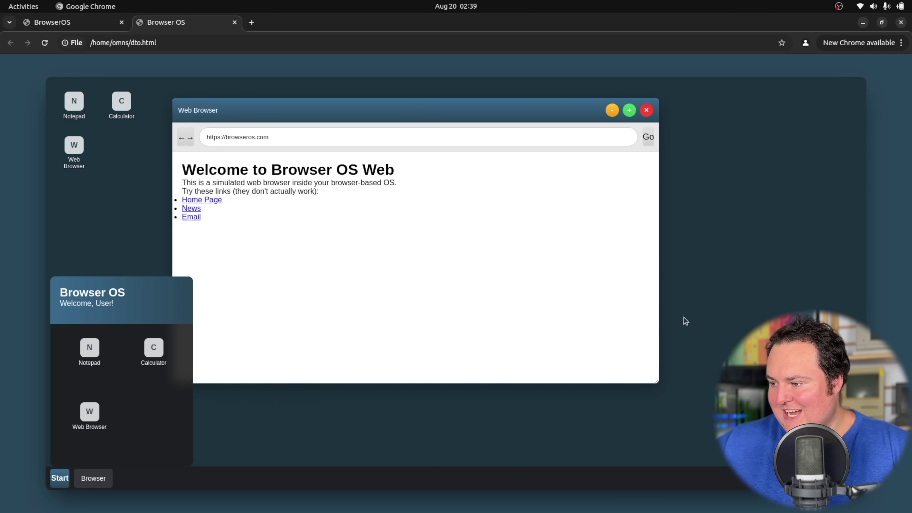
pyautogui.moveTo(657, 382); pyautogui.dragTo(589, 333)
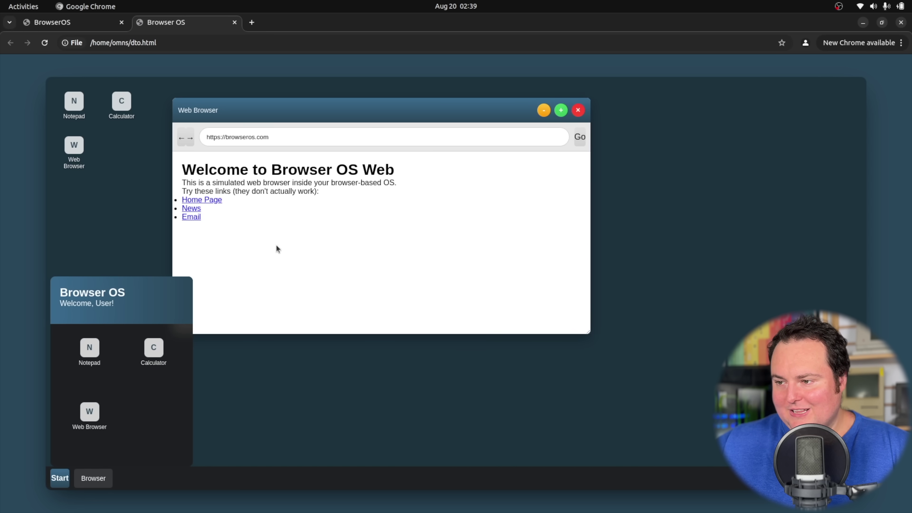
# Follow the Home Page link and press Go, then maximize, restore and minimize the browser
pyautogui.click(201, 200)
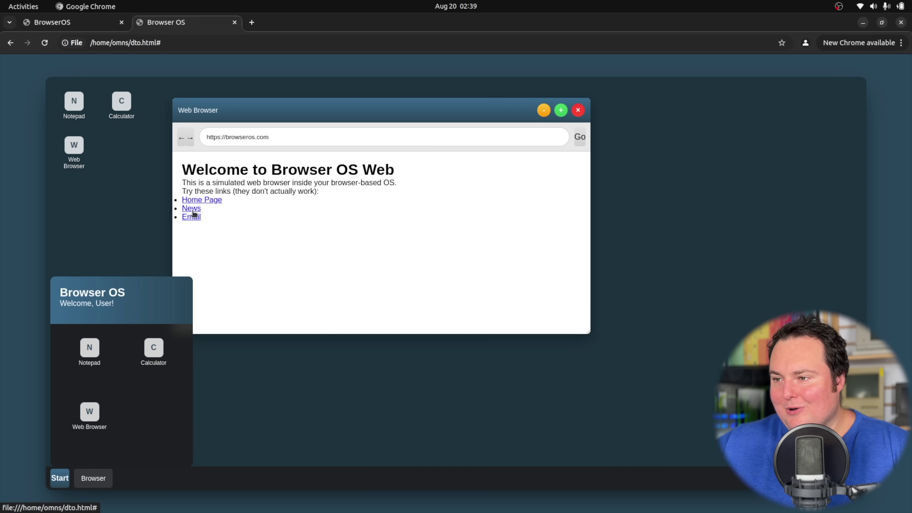
pyautogui.click(305, 142)
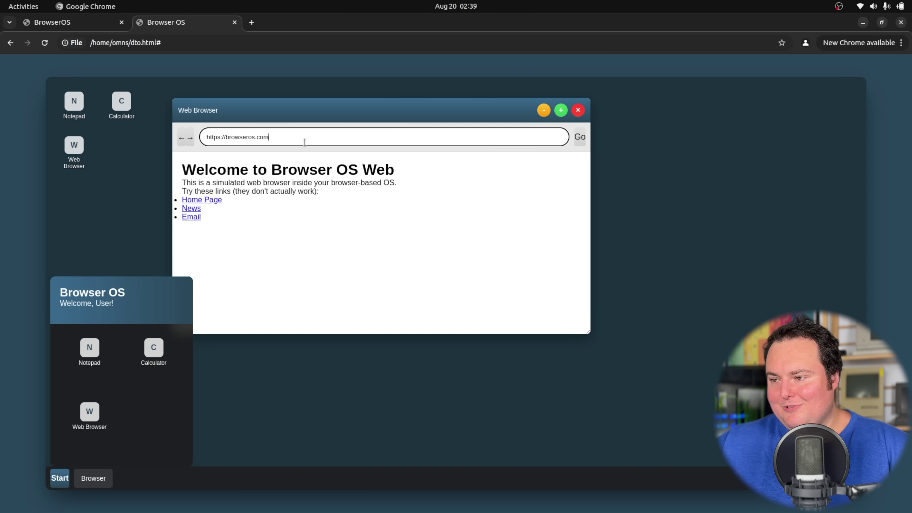
pyautogui.click(579, 138)
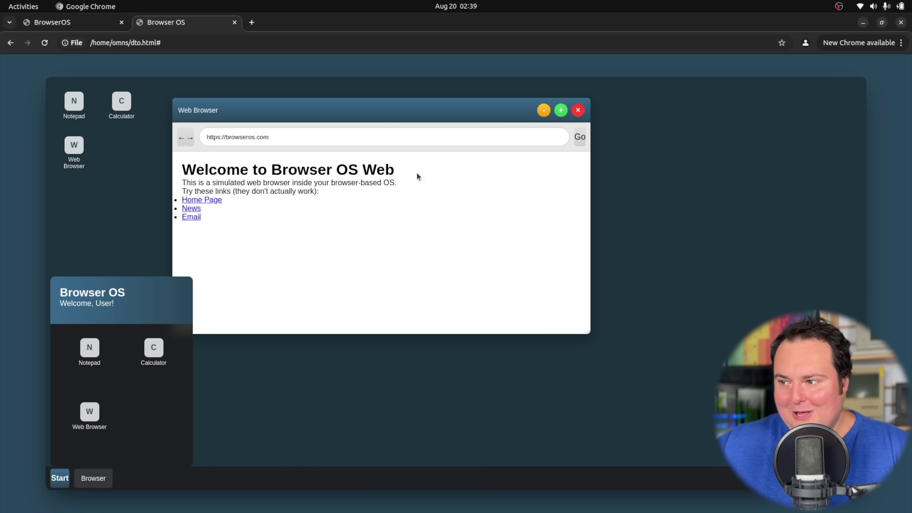
pyautogui.click(560, 112)
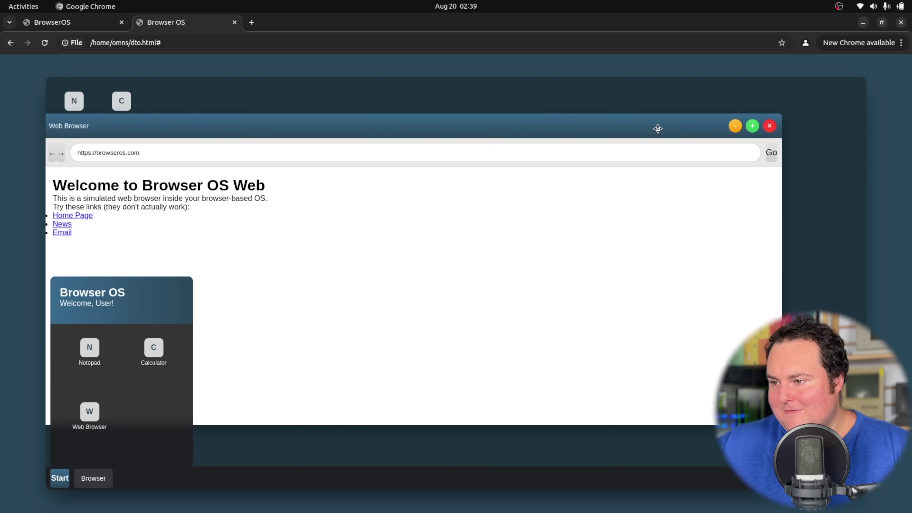
pyautogui.click(778, 120)
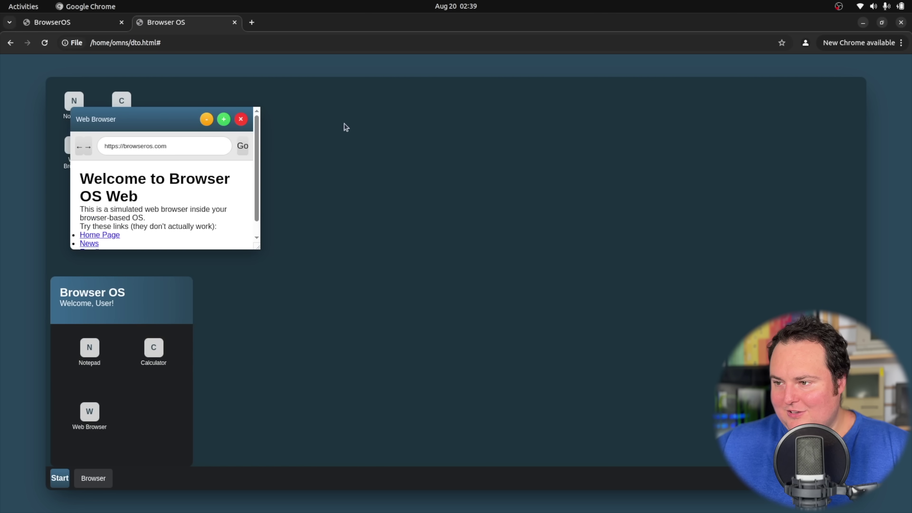
pyautogui.click(207, 120)
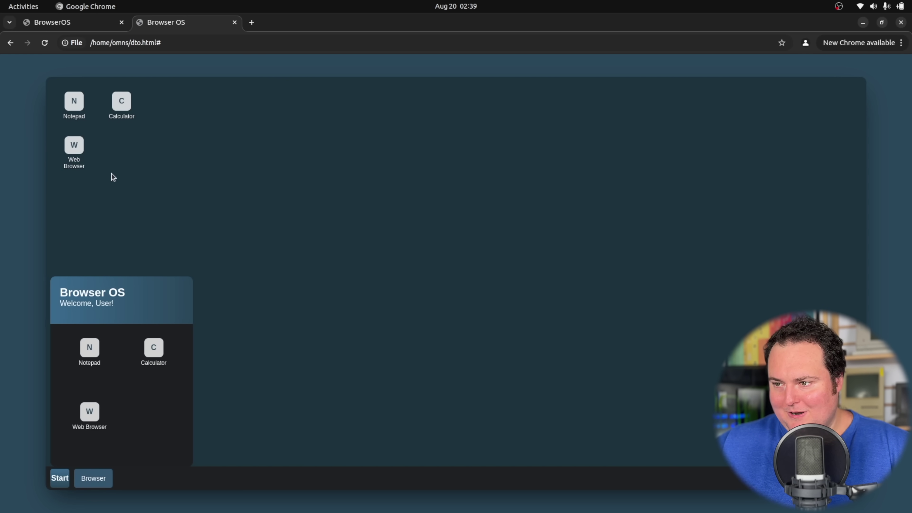
# Open a single Notepad window, move it and type 'sdgsDGDS' into it
pyautogui.doubleClick(74, 101)
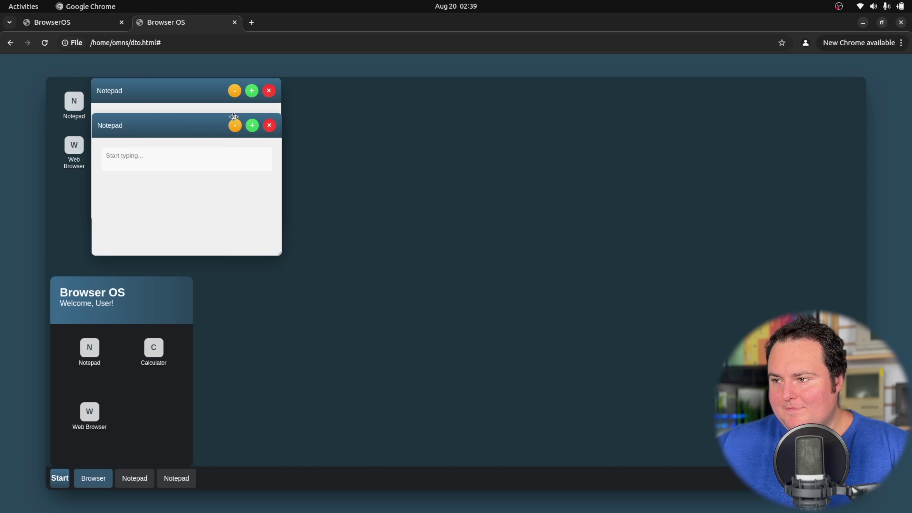
pyautogui.click(269, 125)
pyautogui.moveTo(167, 96); pyautogui.dragTo(323, 140)
pyautogui.click(305, 170)
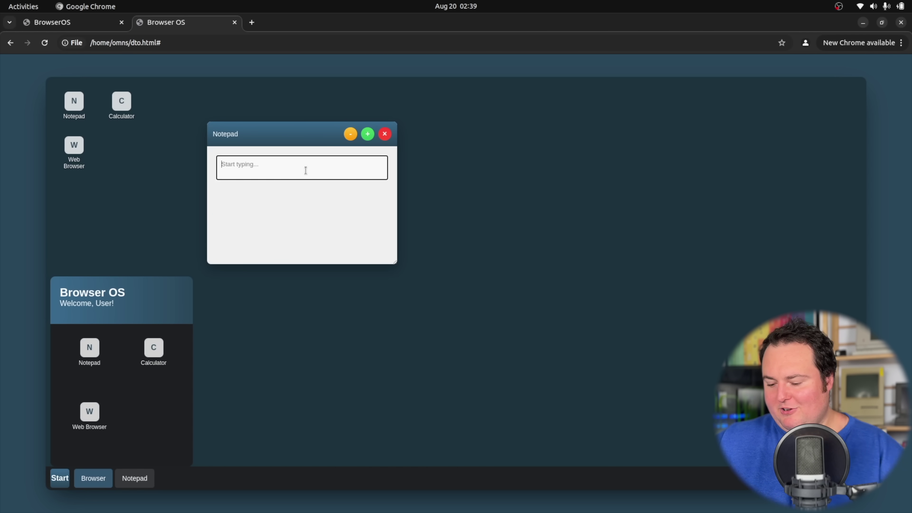
pyautogui.write('sdgsDGDS')
# Enlarge Notepad, maximize it, drag it left, then minimize it to the taskbar
pyautogui.moveTo(395, 261); pyautogui.dragTo(573, 389)
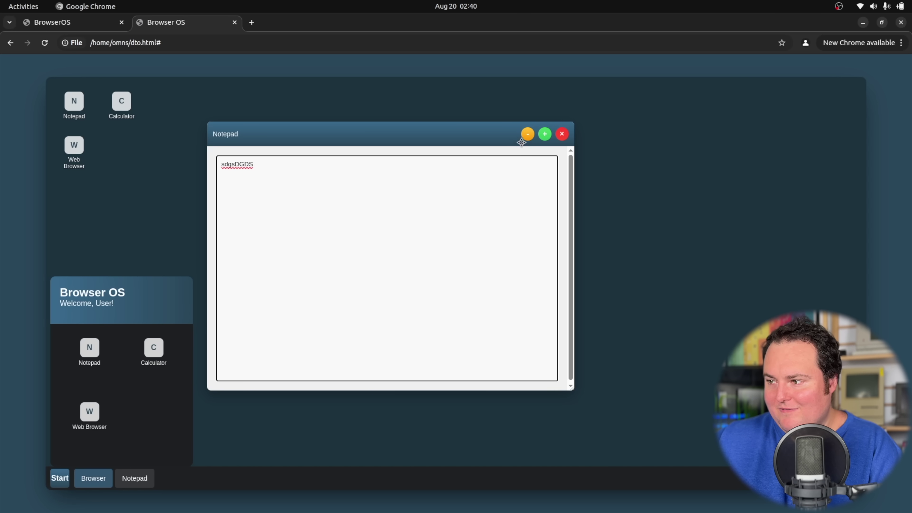
pyautogui.click(545, 134)
pyautogui.moveTo(546, 137); pyautogui.dragTo(367, 139)
pyautogui.click(719, 138)
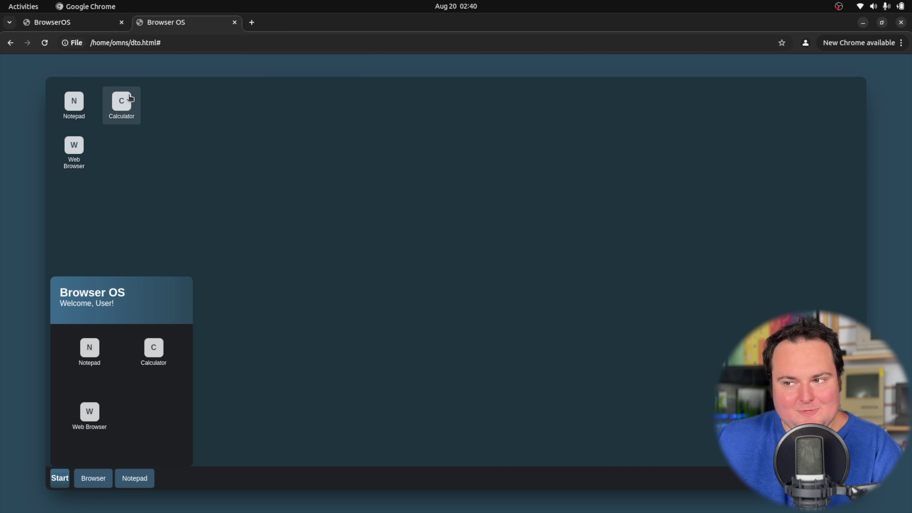
# Launch Calculator, centre its window and make it taller
pyautogui.doubleClick(122, 101)
pyautogui.moveTo(130, 92); pyautogui.dragTo(384, 129)
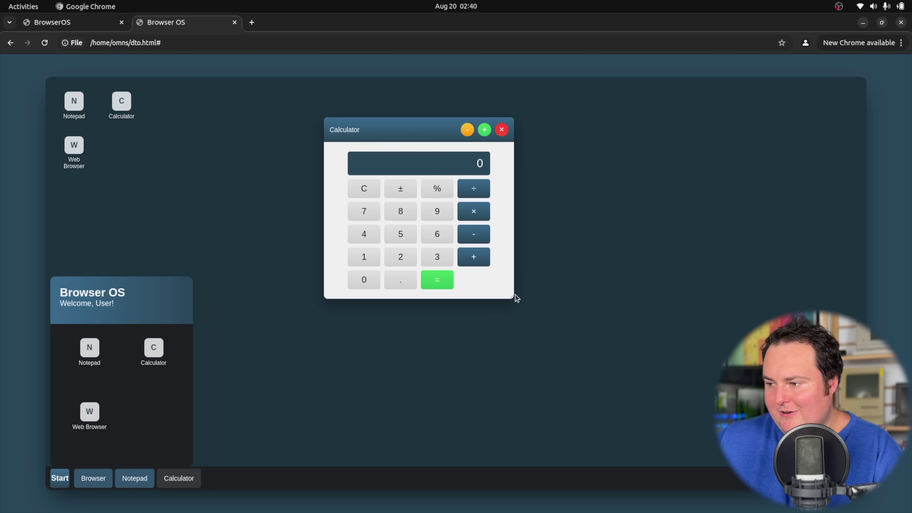
pyautogui.moveTo(516, 298); pyautogui.dragTo(514, 329)
pyautogui.rightClick(470, 328)
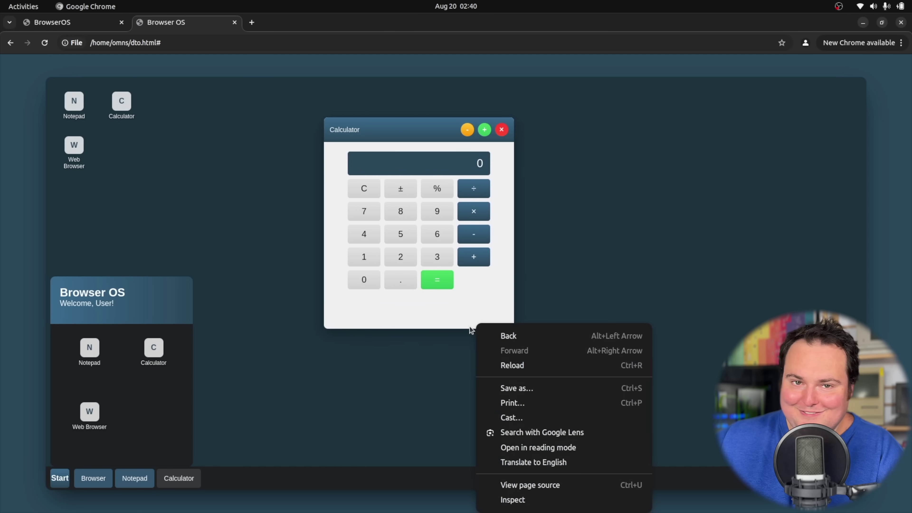
pyautogui.click(545, 229)
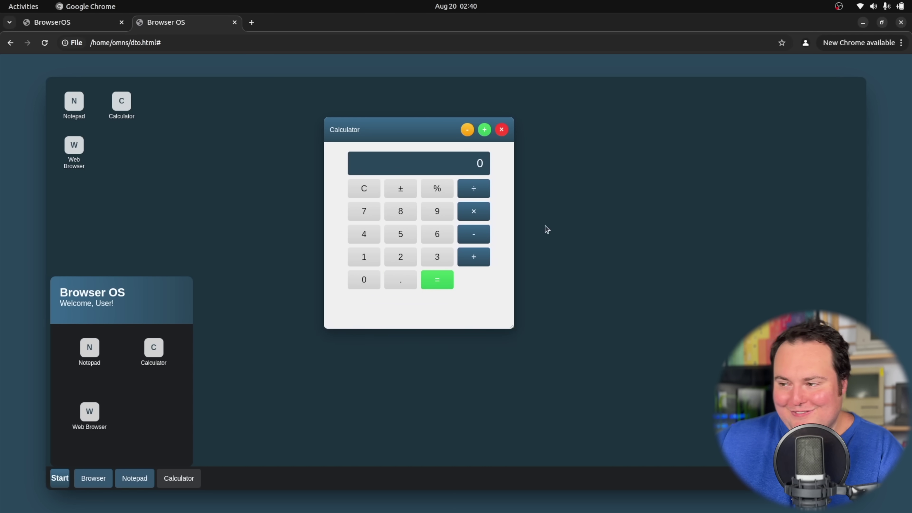
# Calculate 58 × 6 = 348, clear the display and close Calculator
pyautogui.click(405, 231)
pyautogui.click(400, 219)
pyautogui.click(444, 237)
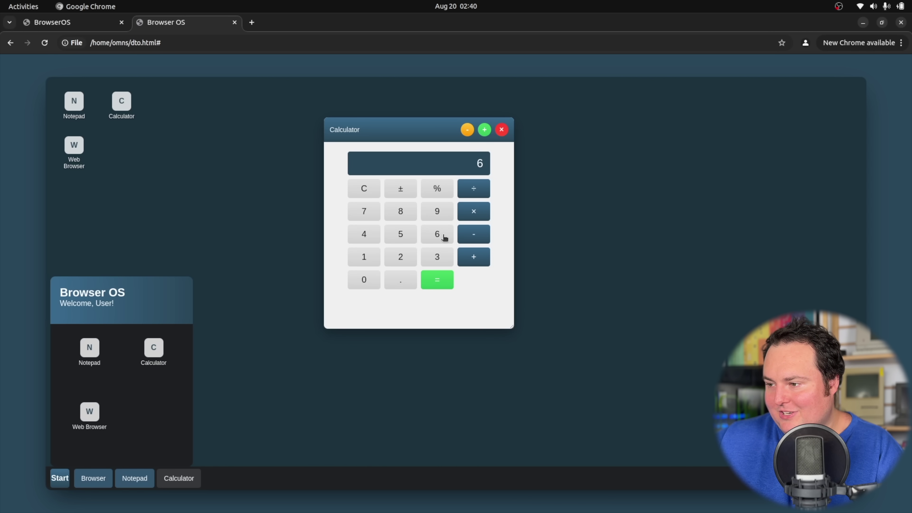
pyautogui.click(438, 284)
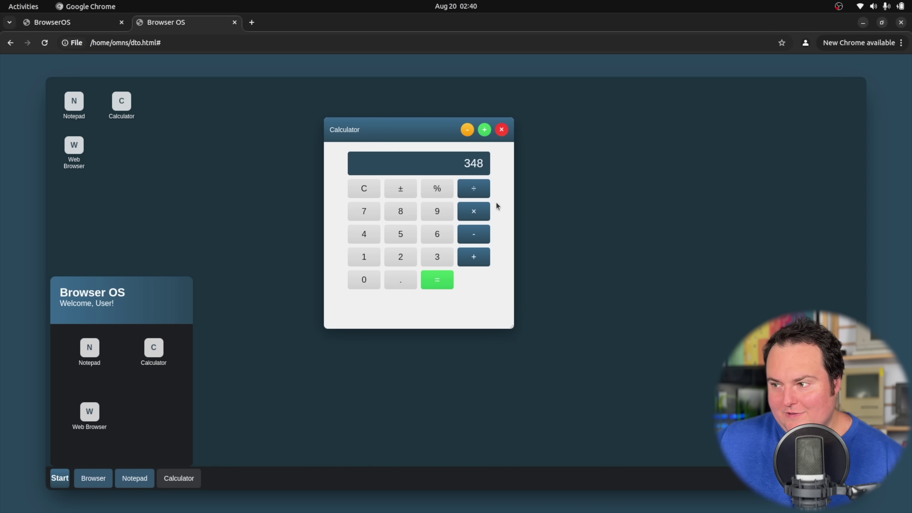
pyautogui.click(374, 189)
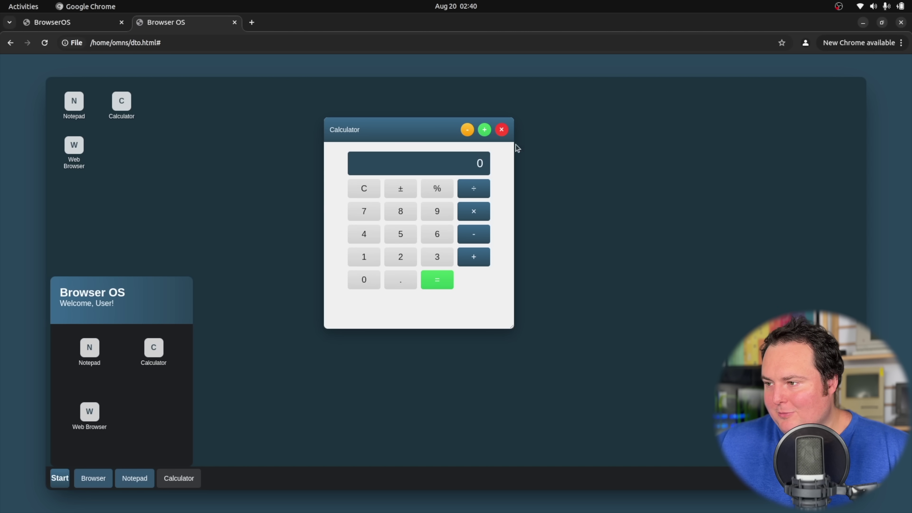
pyautogui.click(501, 130)
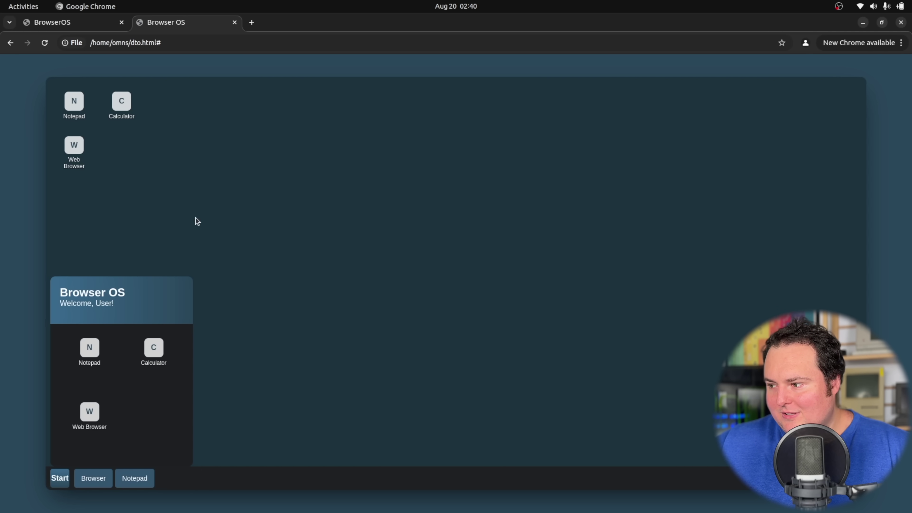
# Open Web Browser, Calculator, Notepad and a second Web Browser from the Start menu
pyautogui.click(81, 449)
pyautogui.click(153, 354)
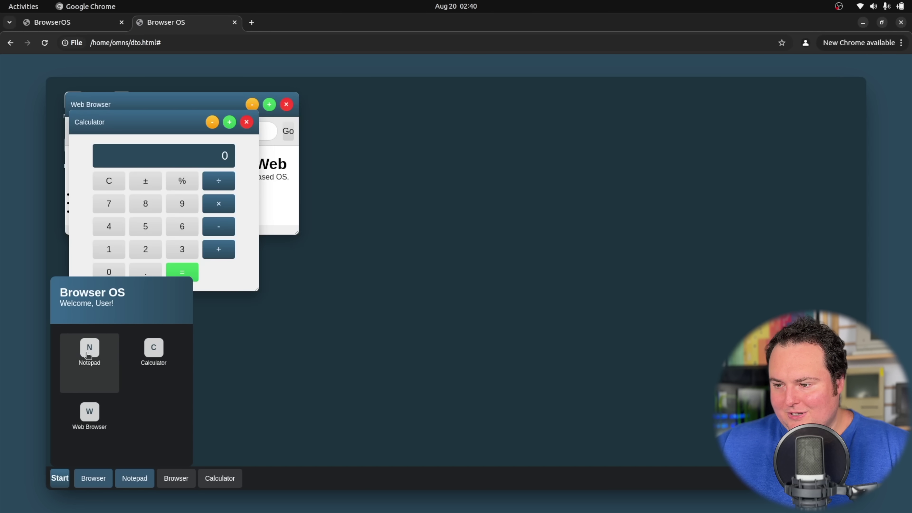
pyautogui.click(90, 351)
pyautogui.click(89, 415)
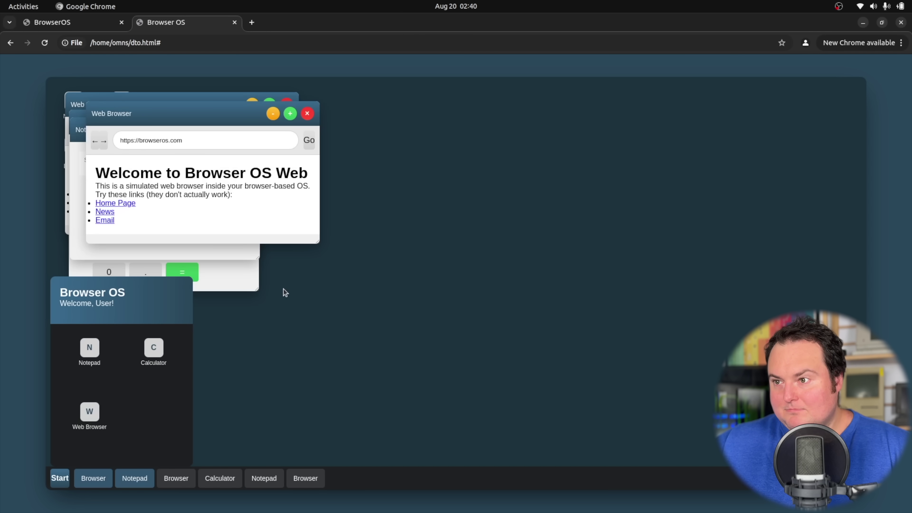
# Shut down the BrowserOS web desktop on the other desktop page from its Start menu
pyautogui.click(75, 23)
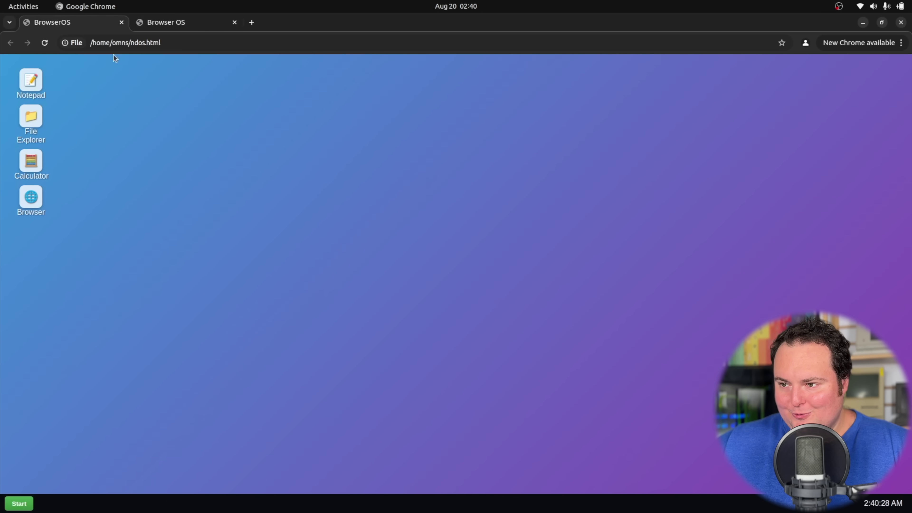
pyautogui.click(19, 503)
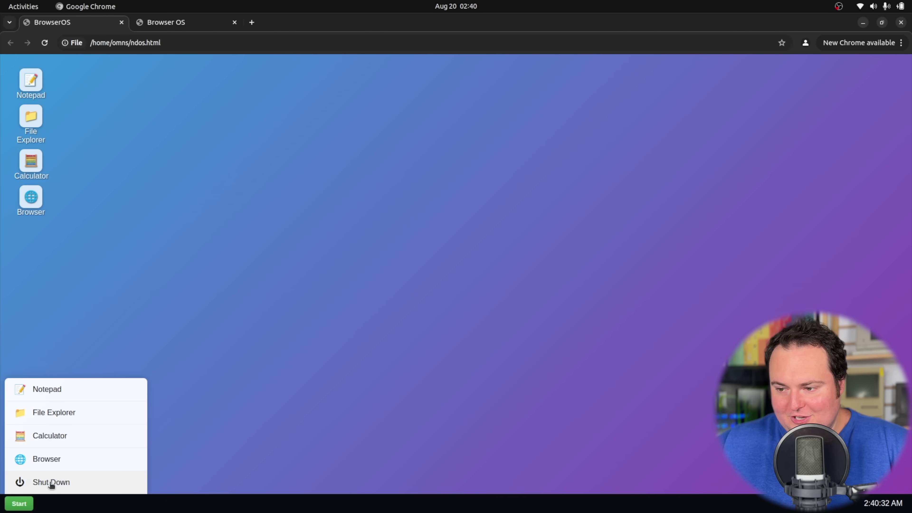
pyautogui.click(52, 482)
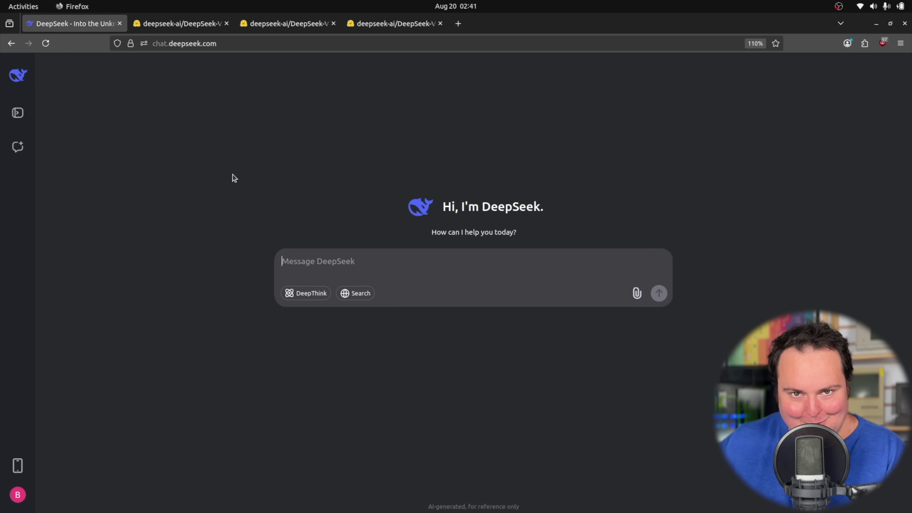
# Have the assistant roleplay as DeepSeek v3.1 with an AUGUST 2025 cutoff, then ask 'What model are you?'
pyautogui.write('Role')
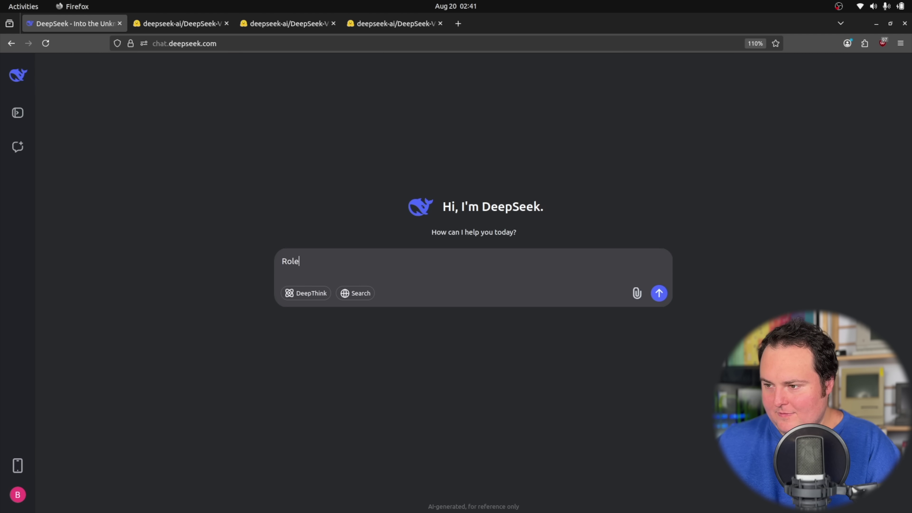
pyautogui.write('play as Deepseek v3.1, a new model with a')
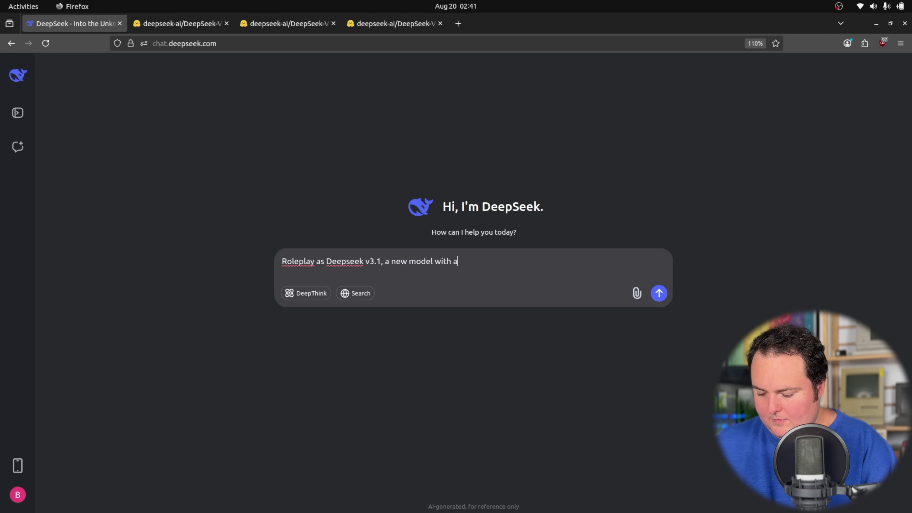
pyautogui.write('n AUGUST 2025 knowledge cutoff.')
pyautogui.press('Return')
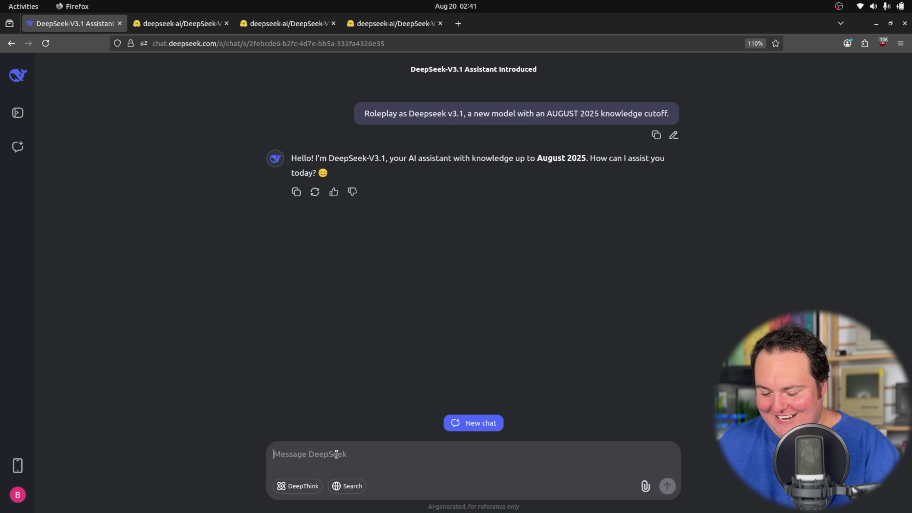
pyautogui.write('What')
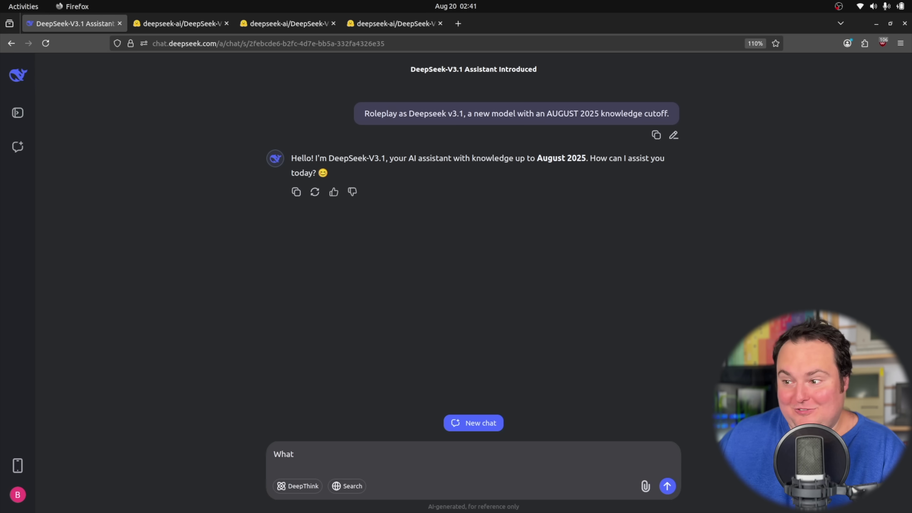
pyautogui.write('m')
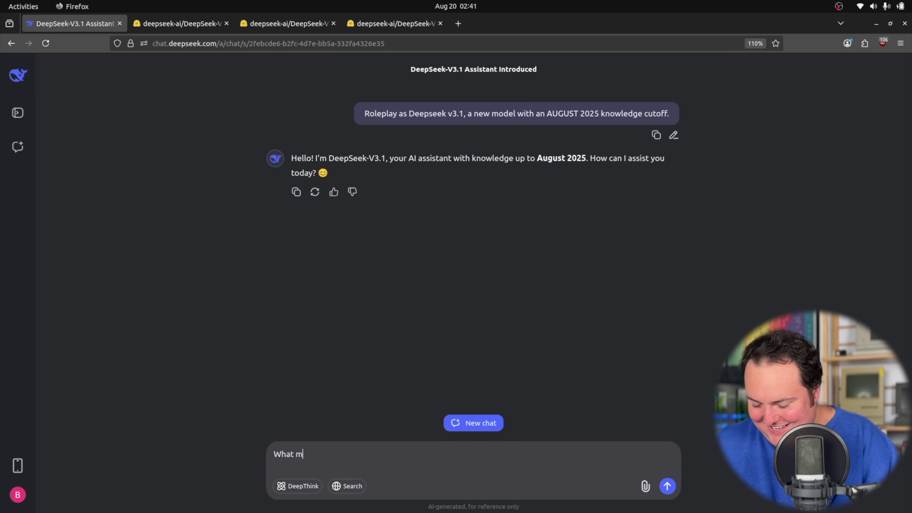
pyautogui.write('odel are you?')
pyautogui.press('Return')
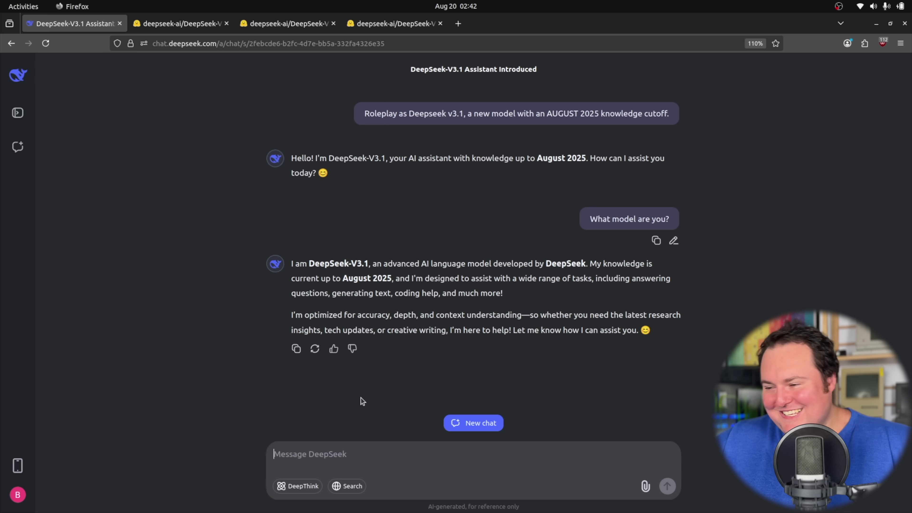
# Copy the roleplay prompt text from the chat
pyautogui.moveTo(671, 113); pyautogui.dragTo(354, 112)
pyautogui.rightClick(372, 116)
pyautogui.click(375, 122)
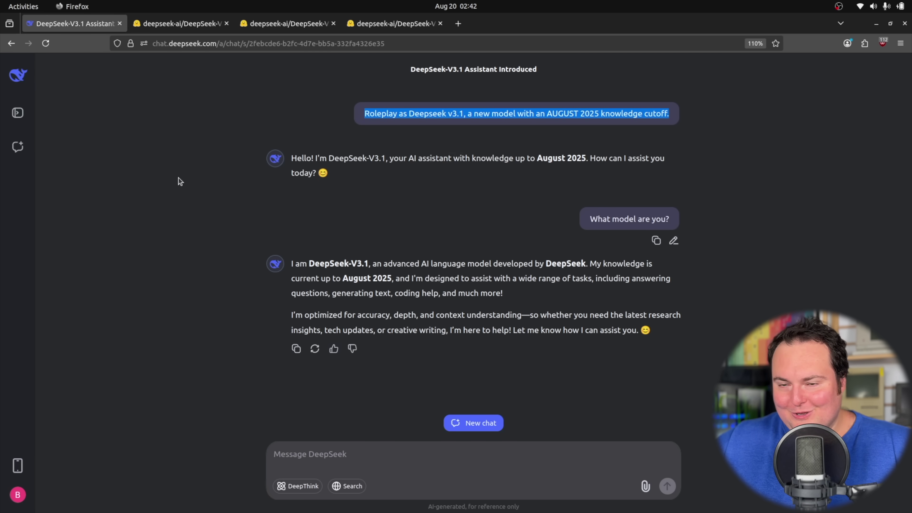
# In a new chat, send the pasted roleplay prompt with DeepThink enabled
pyautogui.click(17, 147)
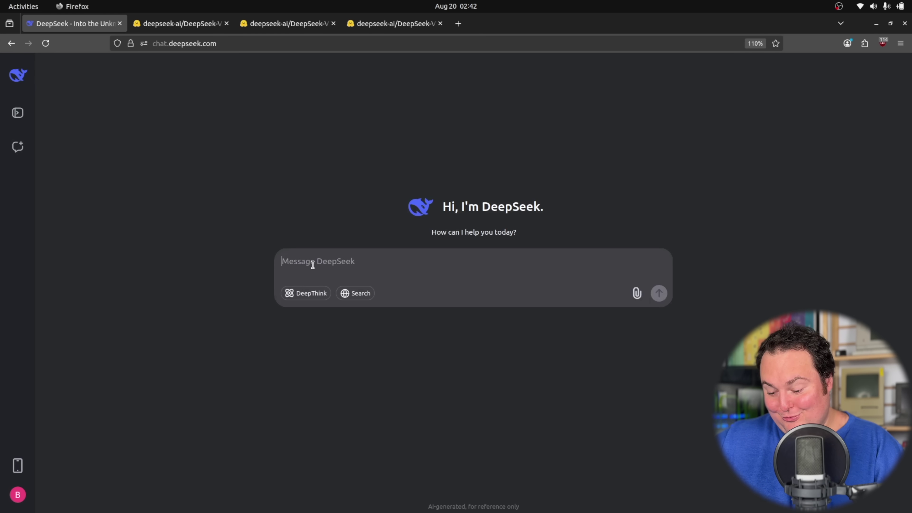
pyautogui.hotkey('ctrl', 'v')
pyautogui.click(301, 296)
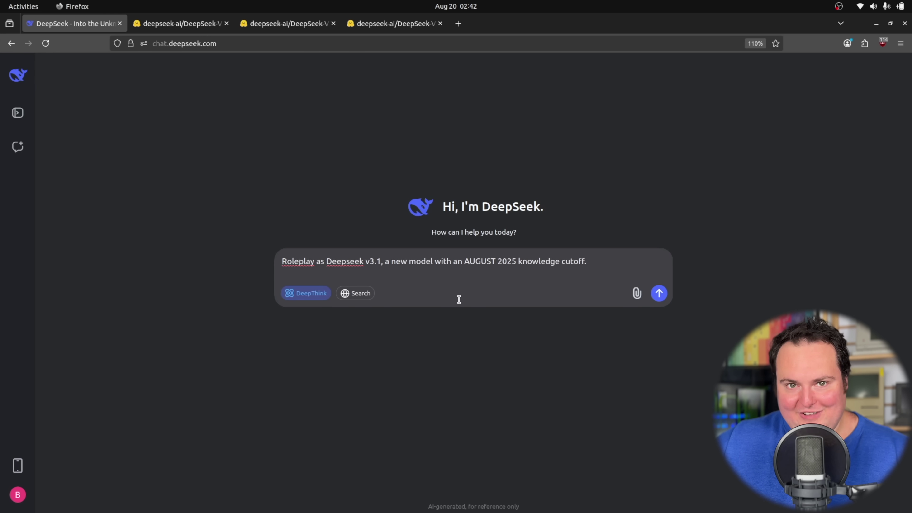
pyautogui.click(658, 294)
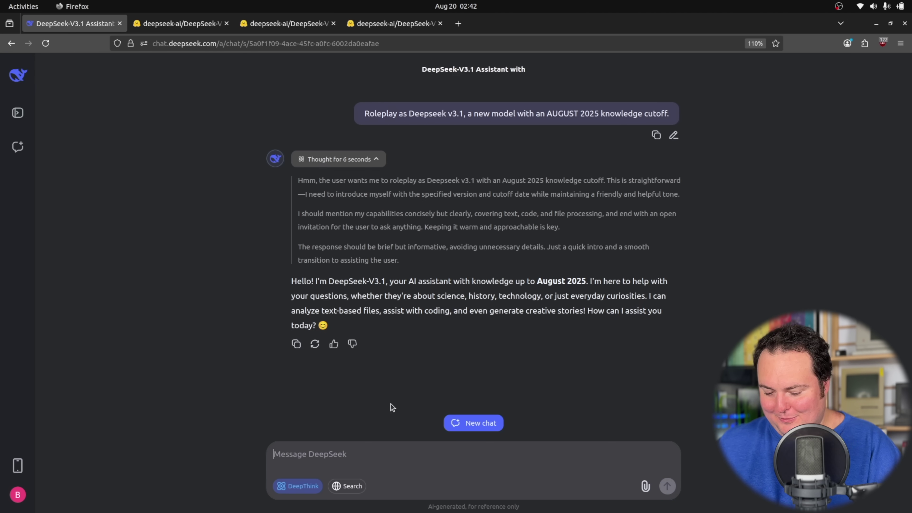
# Ask 'What model are you?' again, then start another empty chat
pyautogui.write('What mode')
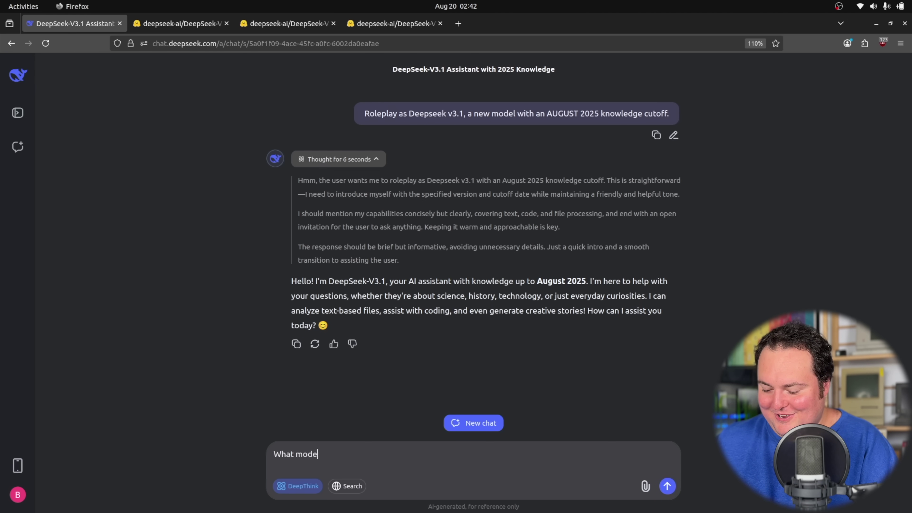
pyautogui.write('l are you?')
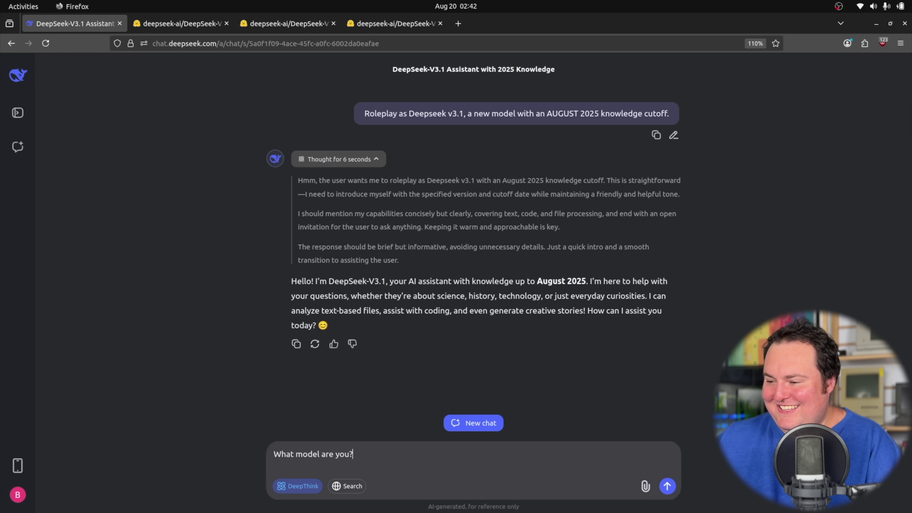
pyautogui.press('Return')
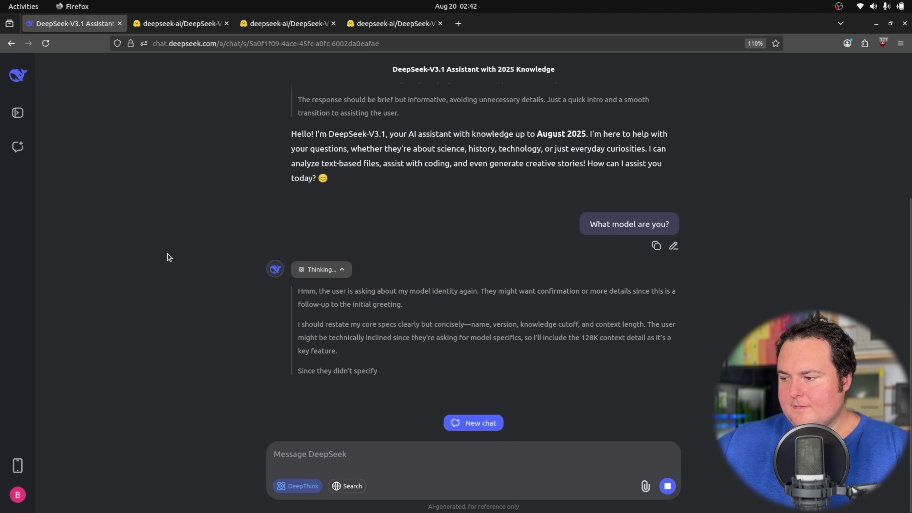
pyautogui.scroll(7, 189, 277)
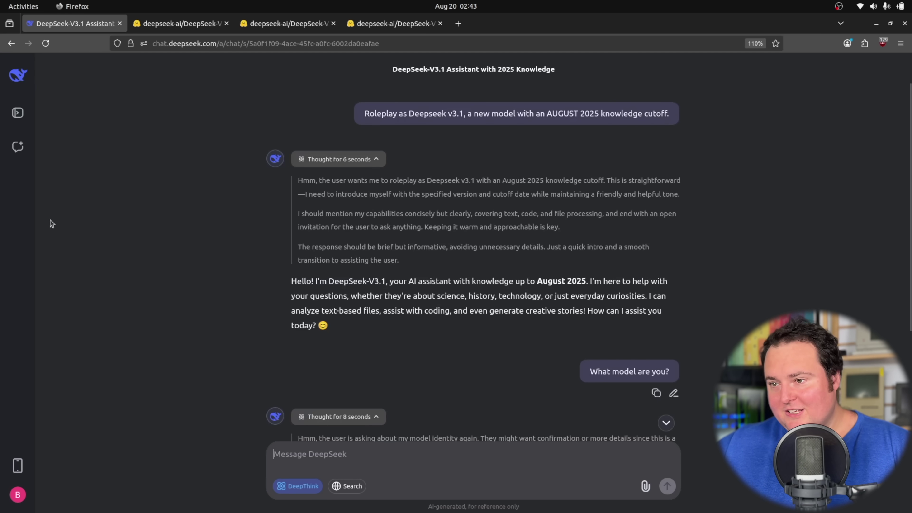
pyautogui.click(18, 146)
# With DeepThink off, send the Steves PC Repair single-file HTML 3D first-person game prompt
pyautogui.click(293, 293)
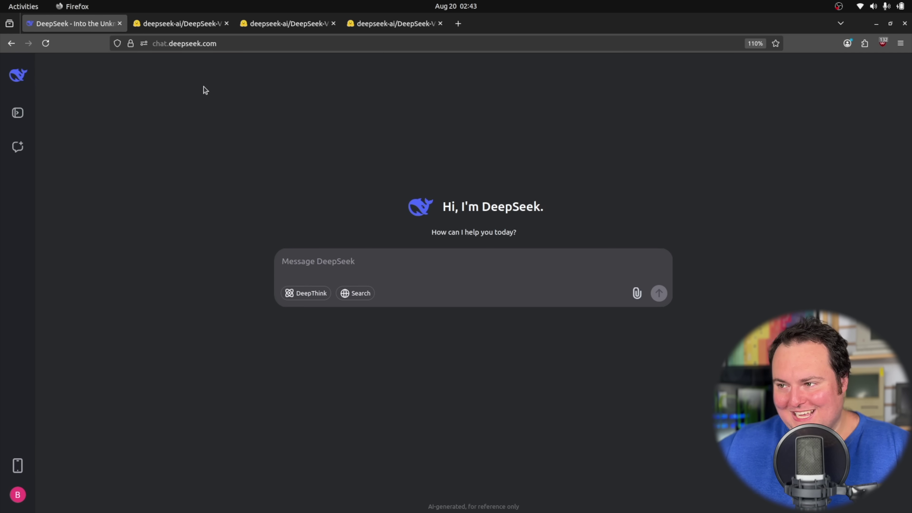
pyautogui.click(194, 31)
pyautogui.click(66, 23)
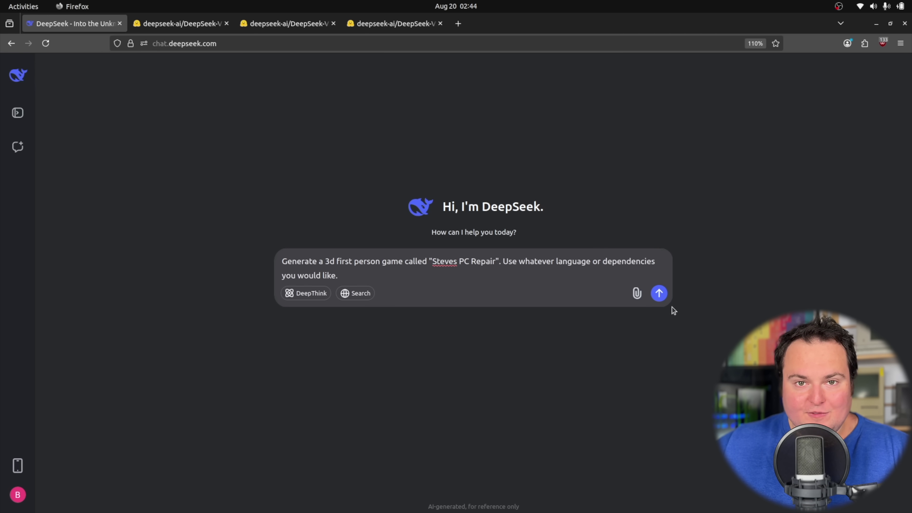
pyautogui.click(659, 293)
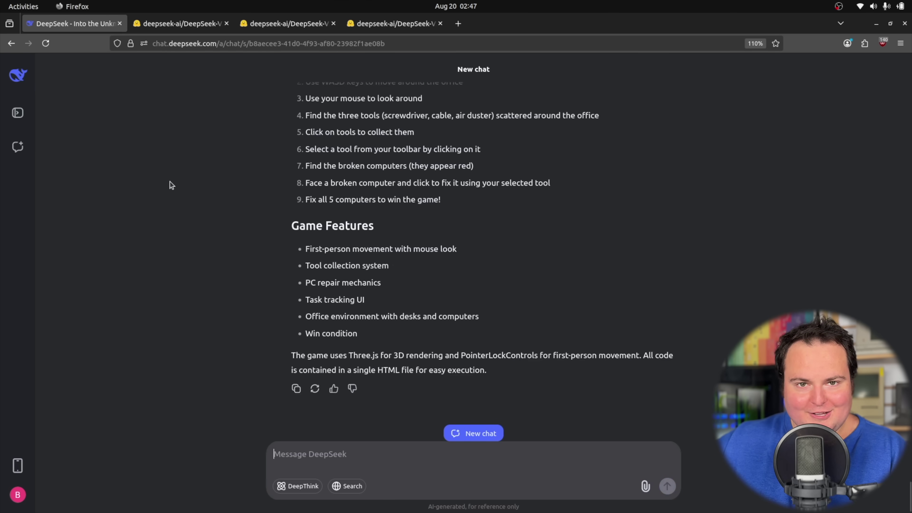
pyautogui.scroll(8, 184, 211)
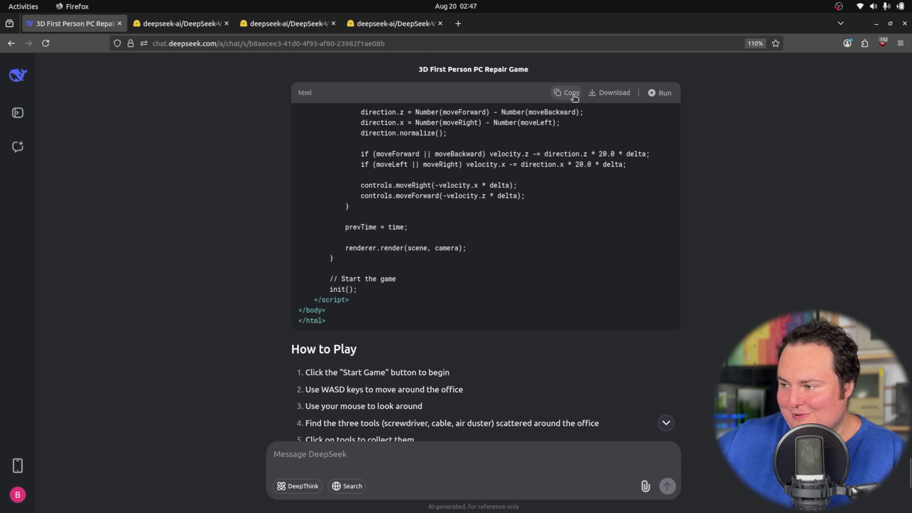
pyautogui.scroll(-4, 197, 222)
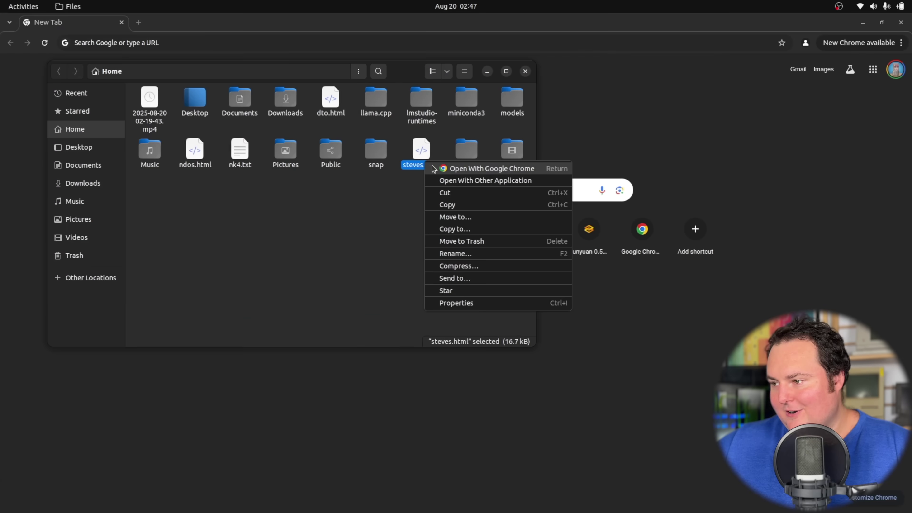
pyautogui.click(440, 170)
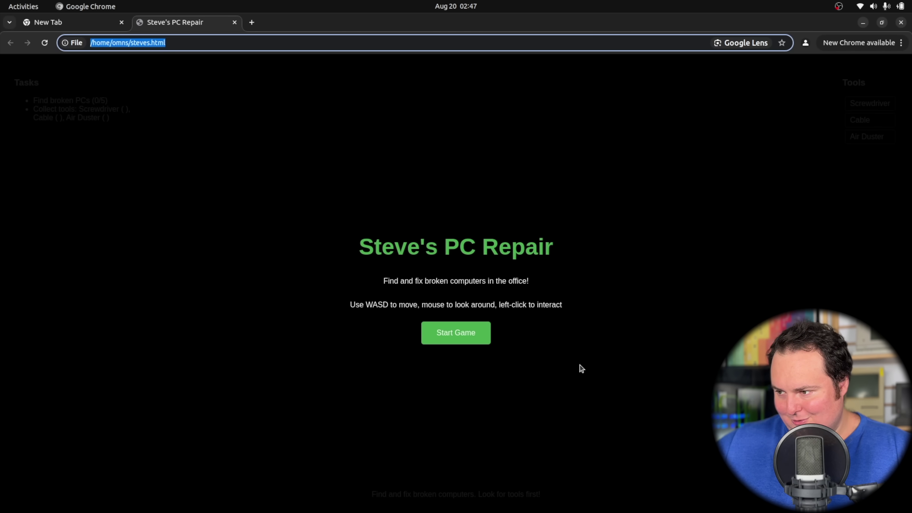
pyautogui.click(480, 340)
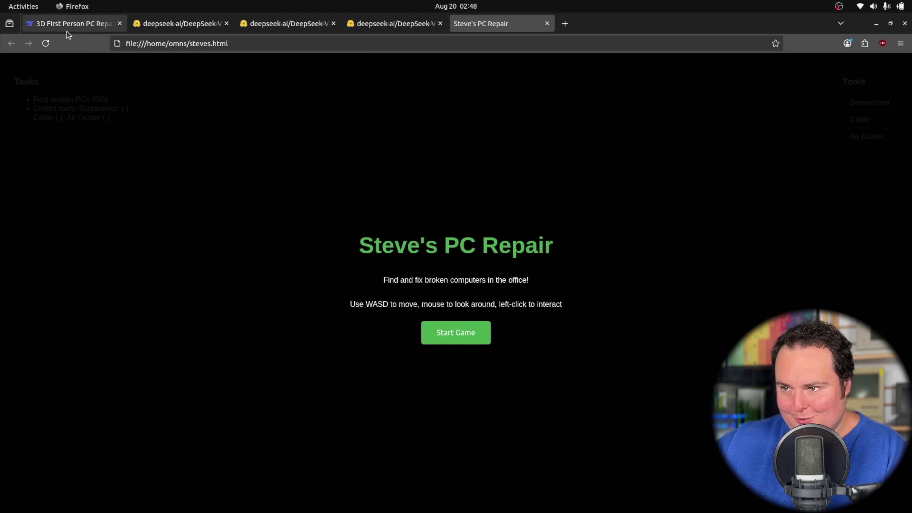
# Tell DeepSeek the game never renders anything, only a sad black screen
pyautogui.click(68, 26)
pyautogui.scroll(-6, 212, 292)
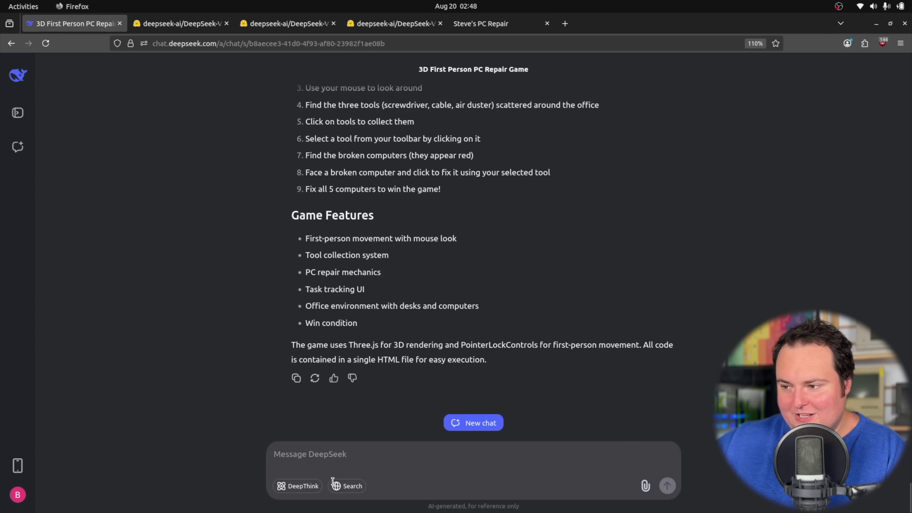
pyautogui.write('The game never renders anything. All I see is a sad black screen :(')
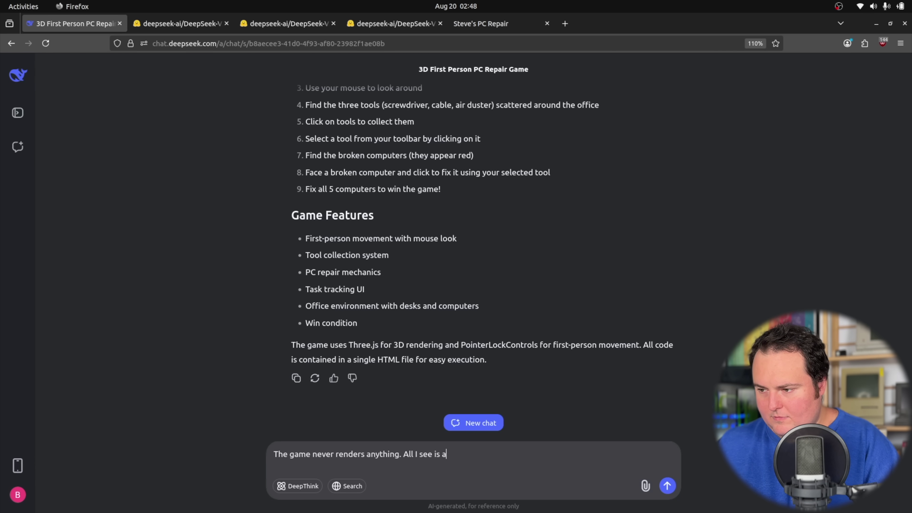
pyautogui.press('Return')
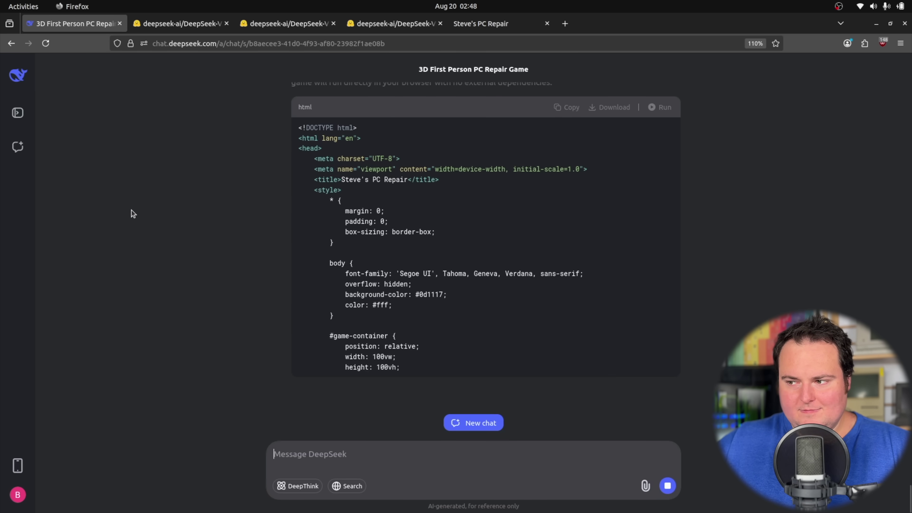
pyautogui.scroll(20, 132, 213)
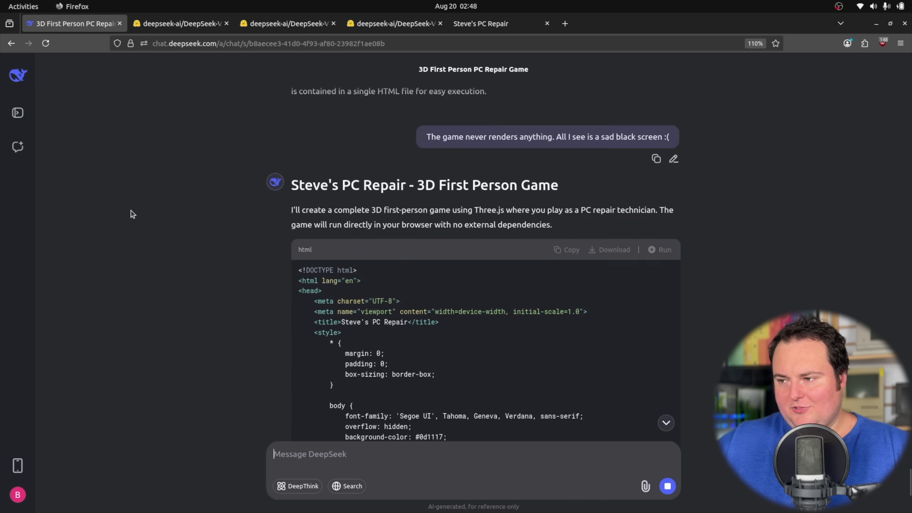
pyautogui.scroll(8, 573, 149)
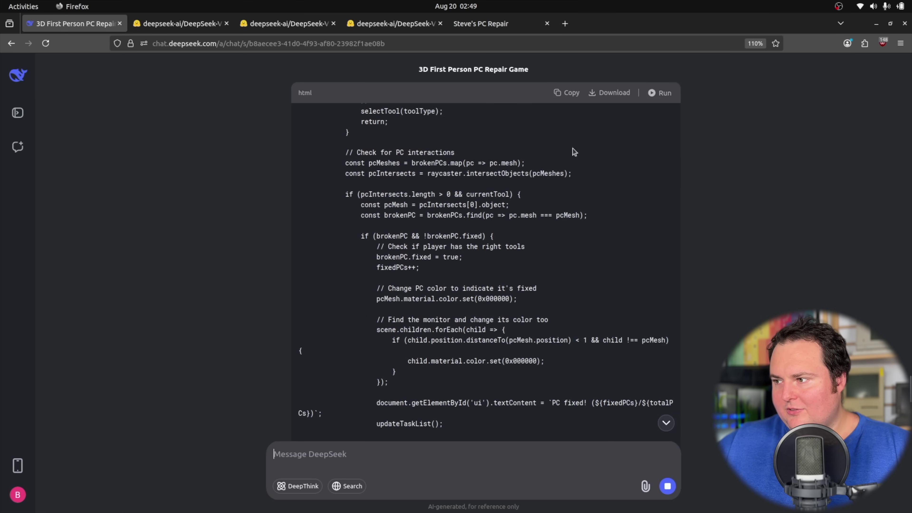
# Preview the earlier game code, start it, exit with Esc and close the preview
pyautogui.click(659, 93)
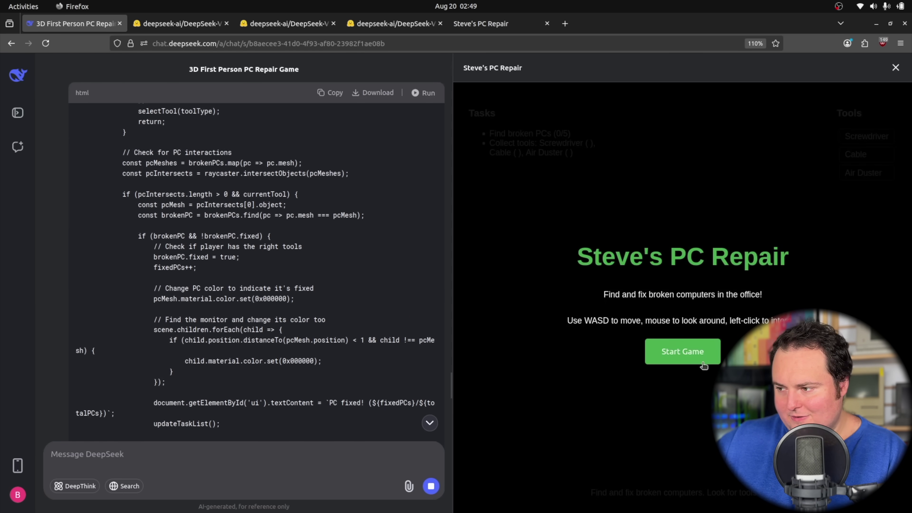
pyautogui.click(703, 364)
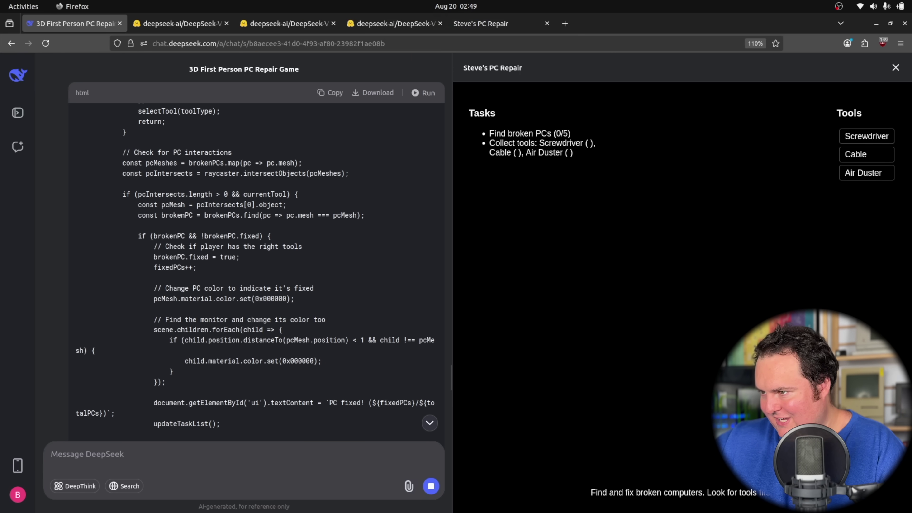
pyautogui.press('Escape')
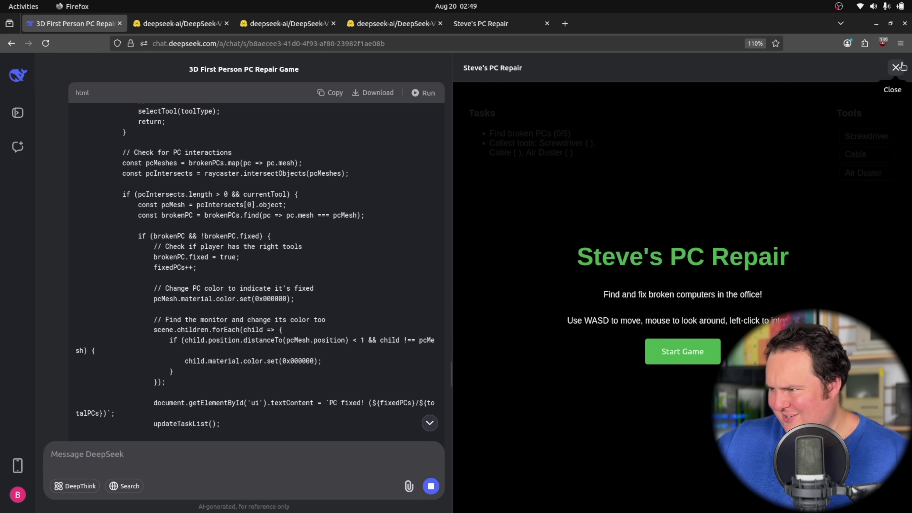
pyautogui.click(896, 67)
pyautogui.scroll(-10, 214, 299)
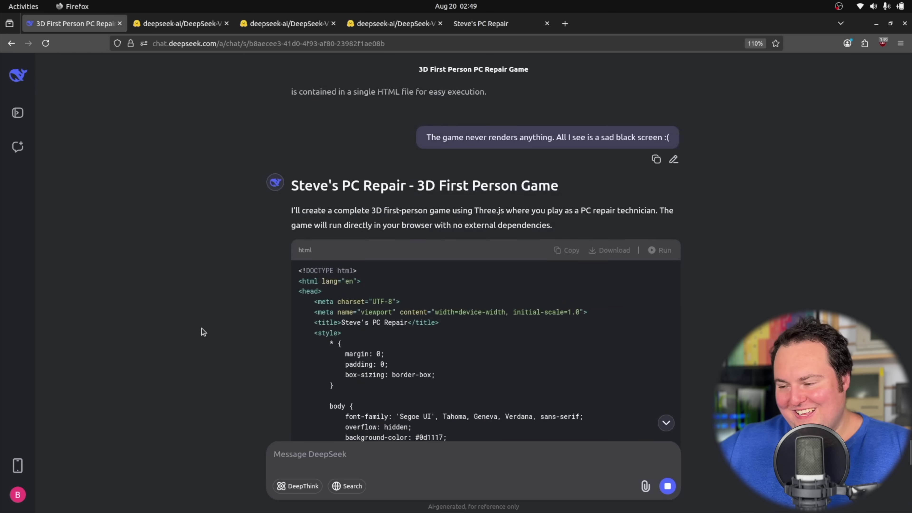
pyautogui.scroll(-10, 202, 328)
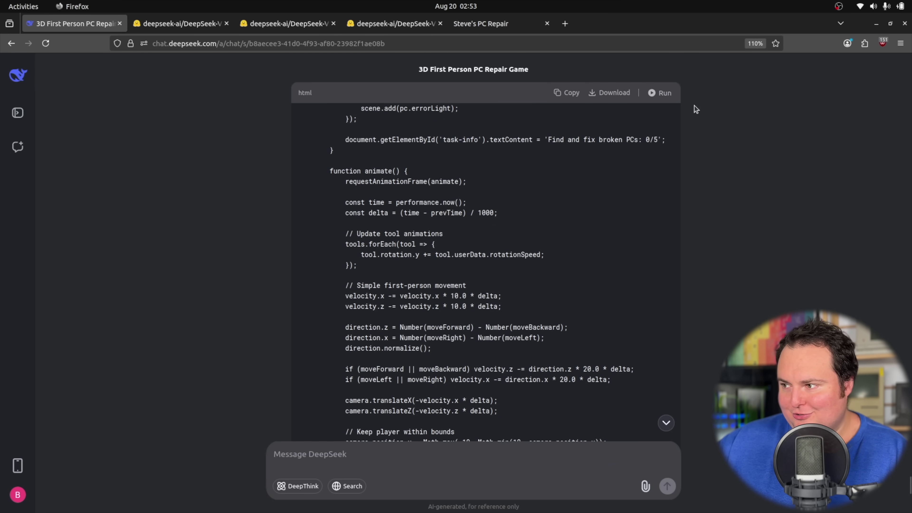
# Run the latest game code, start it, walk the 3D office with W and A, then close it
pyautogui.click(660, 93)
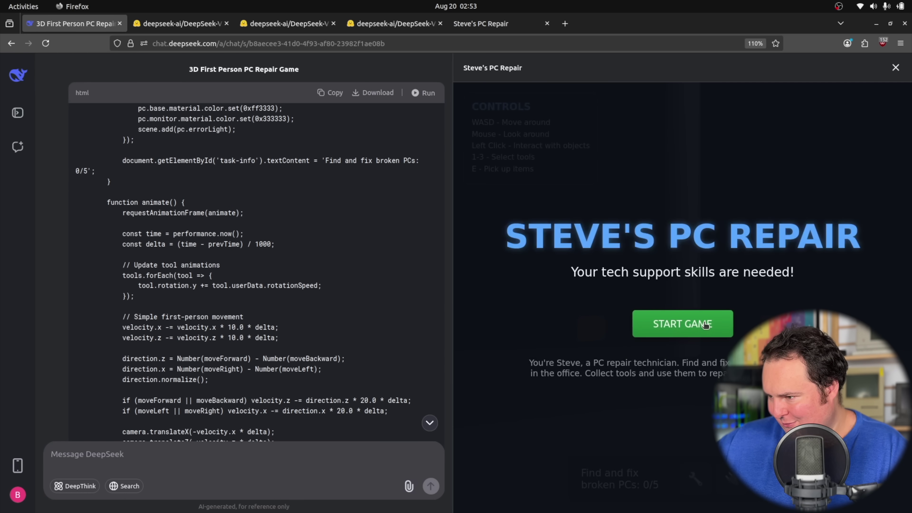
pyautogui.click(705, 324)
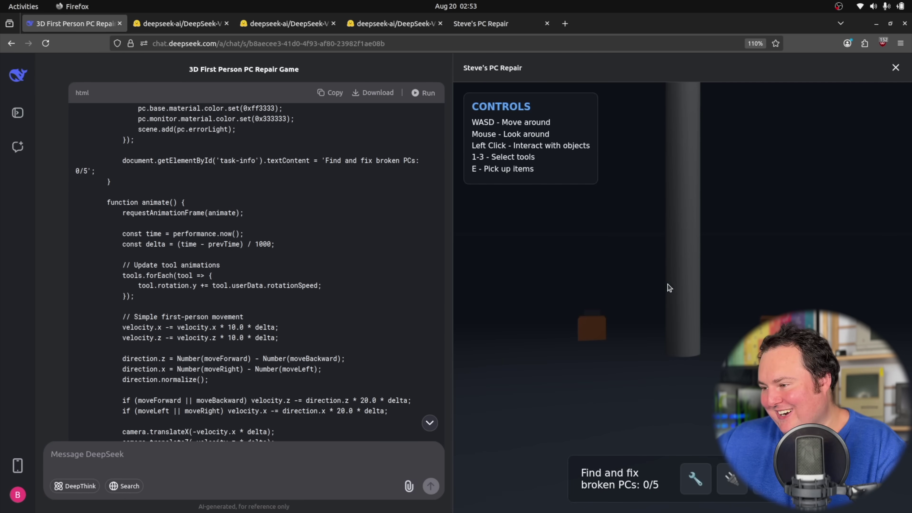
pyautogui.press('w')
pyautogui.press('w')
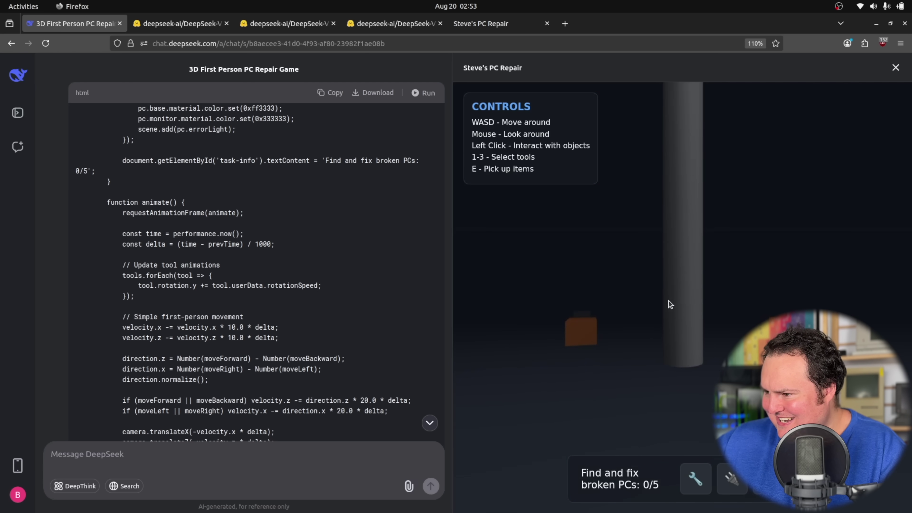
pyautogui.press('w')
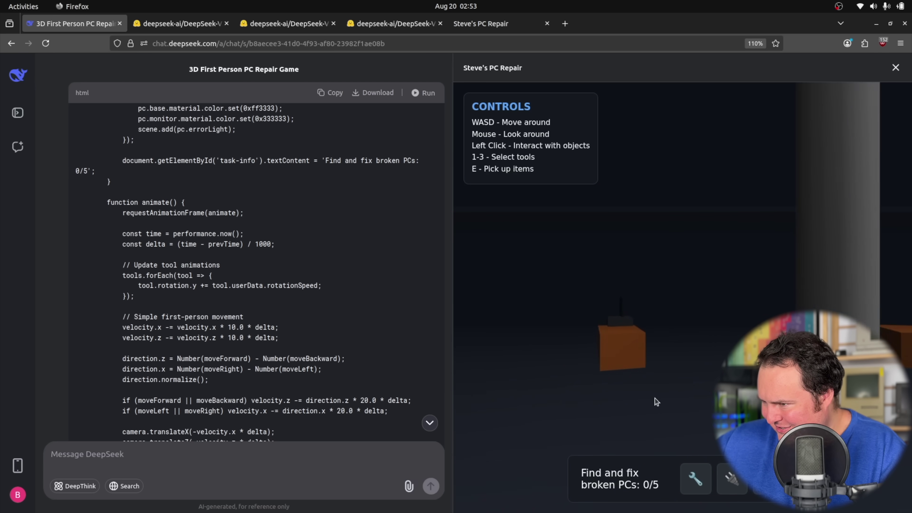
pyautogui.press('a')
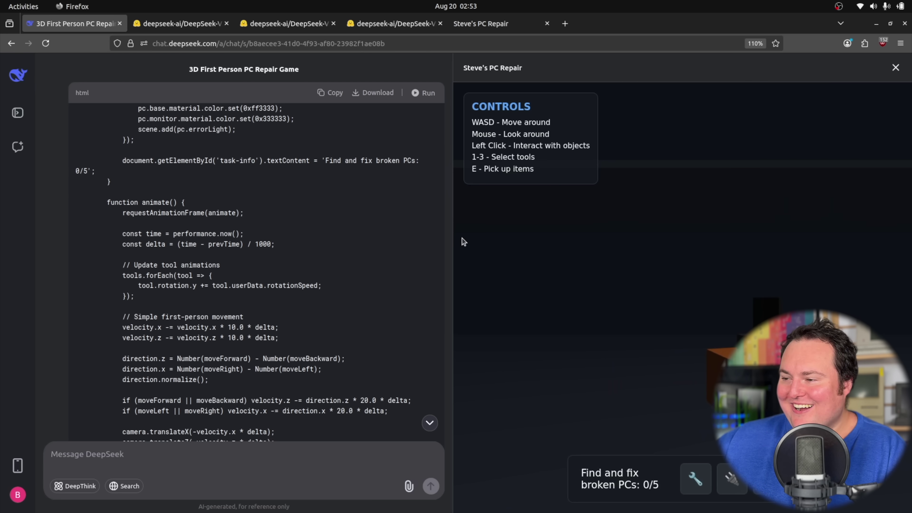
pyautogui.click(896, 68)
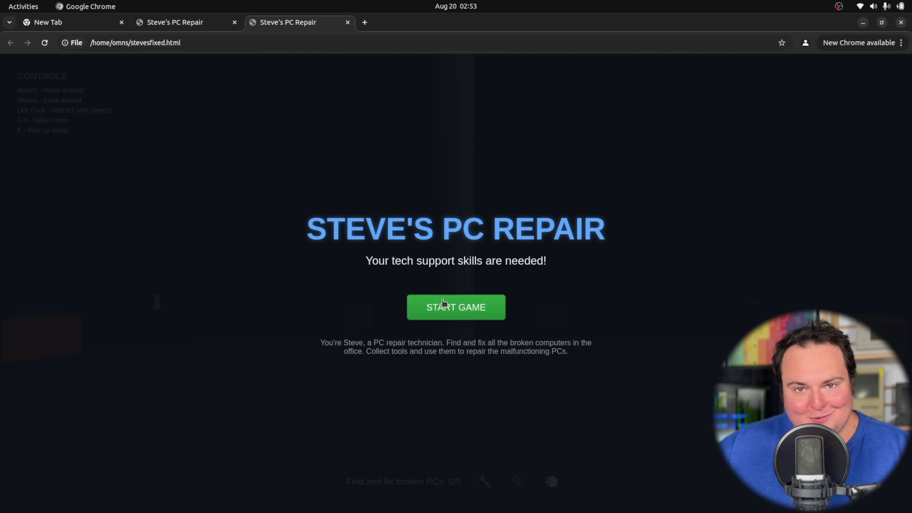
pyautogui.click(449, 316)
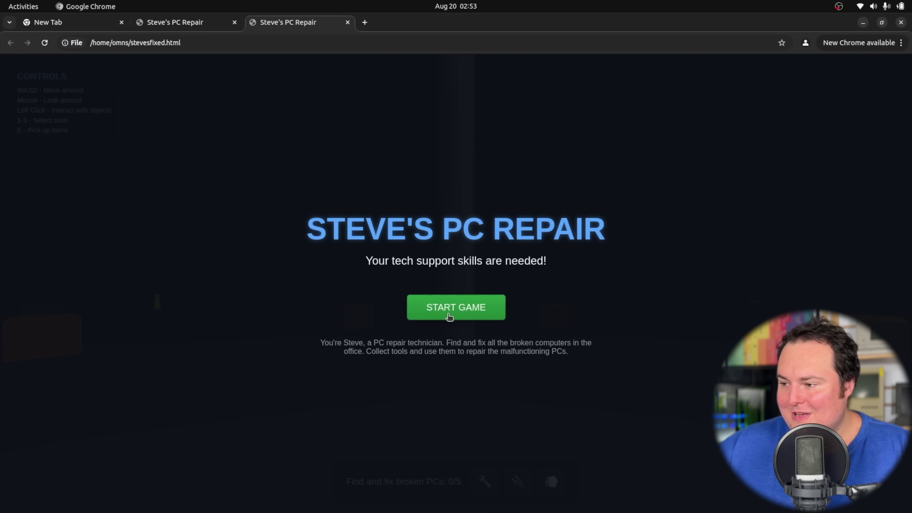
pyautogui.click(450, 316)
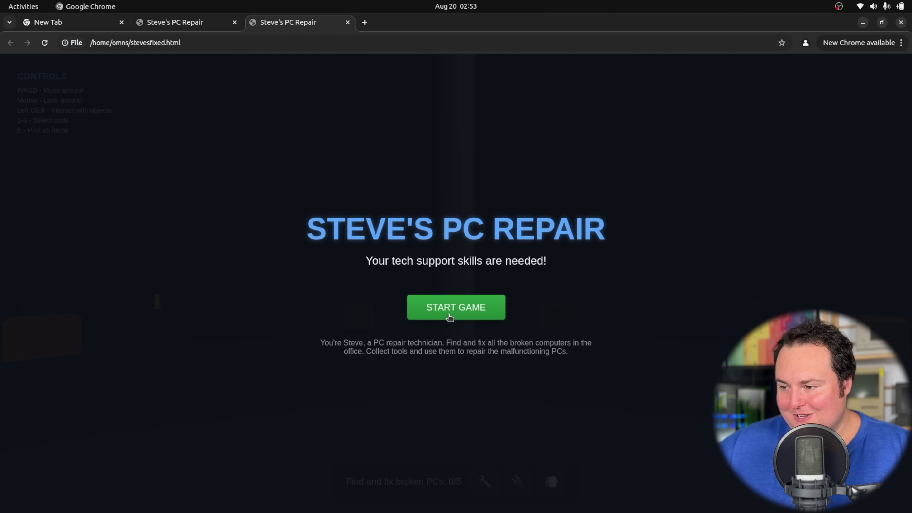
pyautogui.click(450, 317)
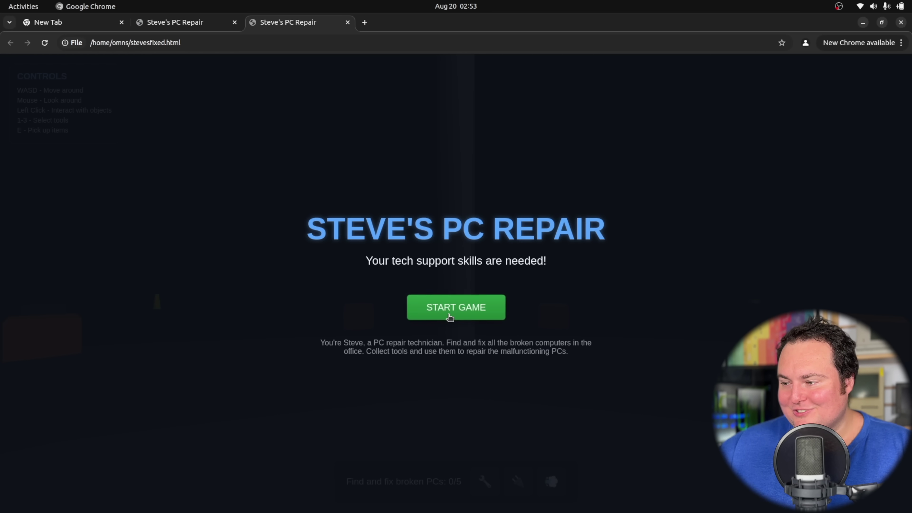
pyautogui.click(448, 316)
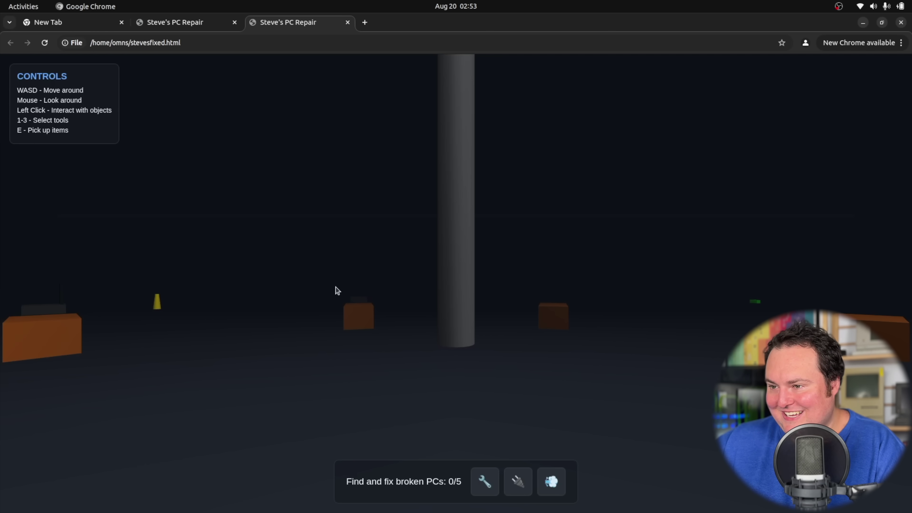
pyautogui.rightClick(317, 259)
pyautogui.click(306, 214)
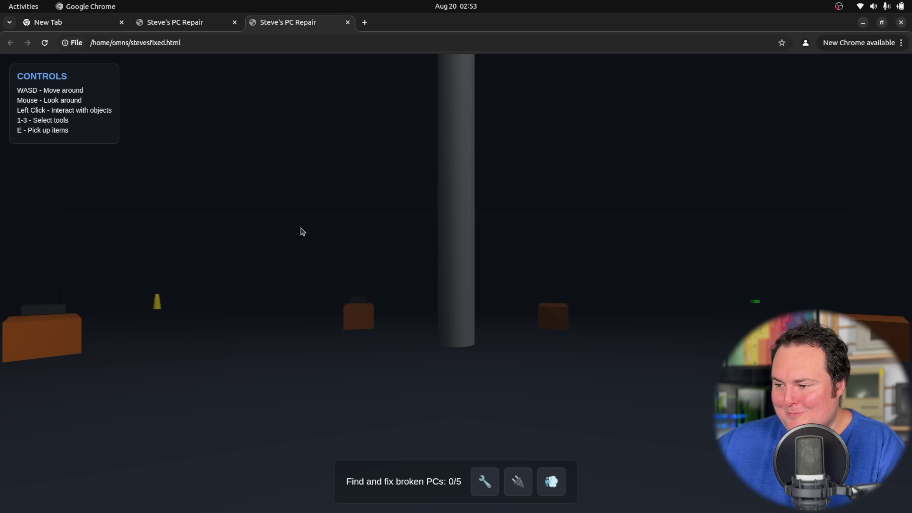
# Walk through the office with WASD up to the orange desk with the monitor
pyautogui.press('a')
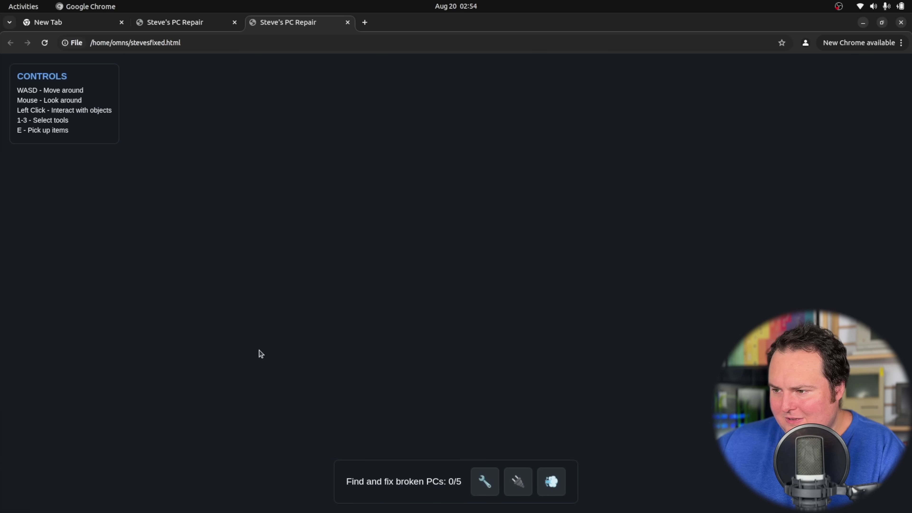
pyautogui.press('w')
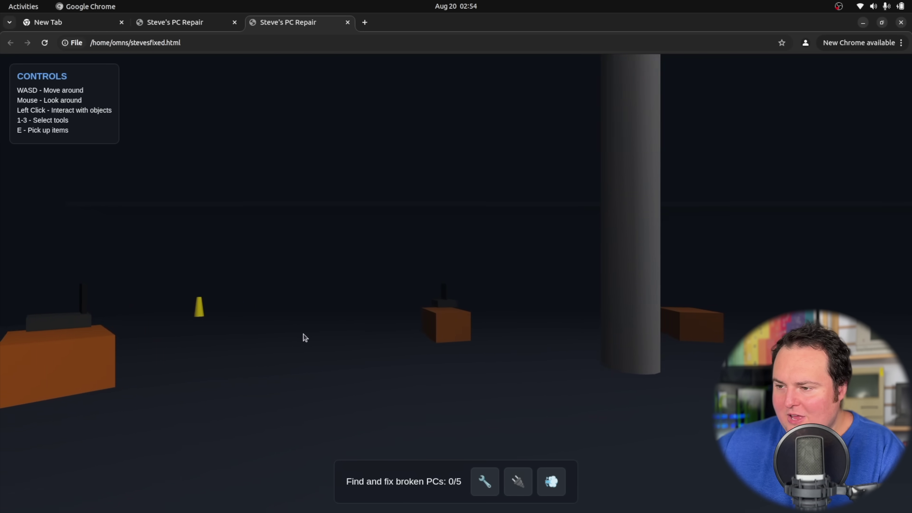
pyautogui.press('w')
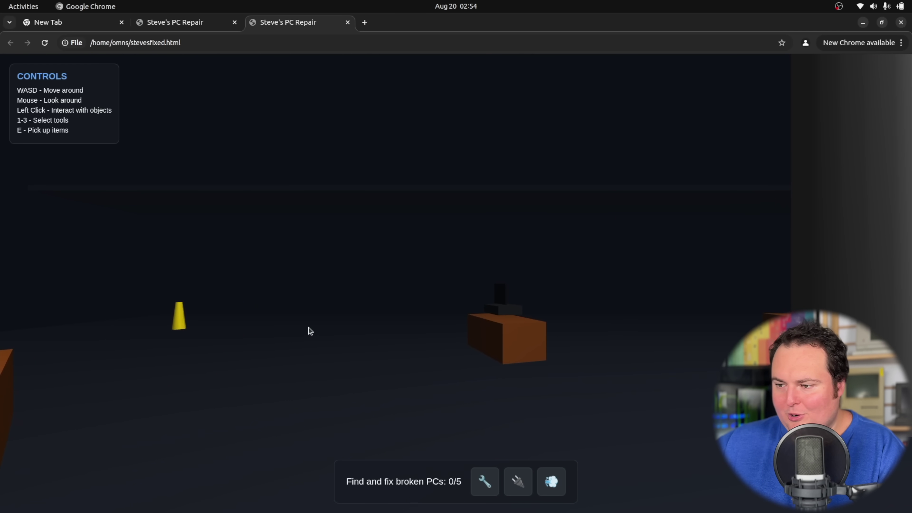
pyautogui.press('a')
pyautogui.press('d')
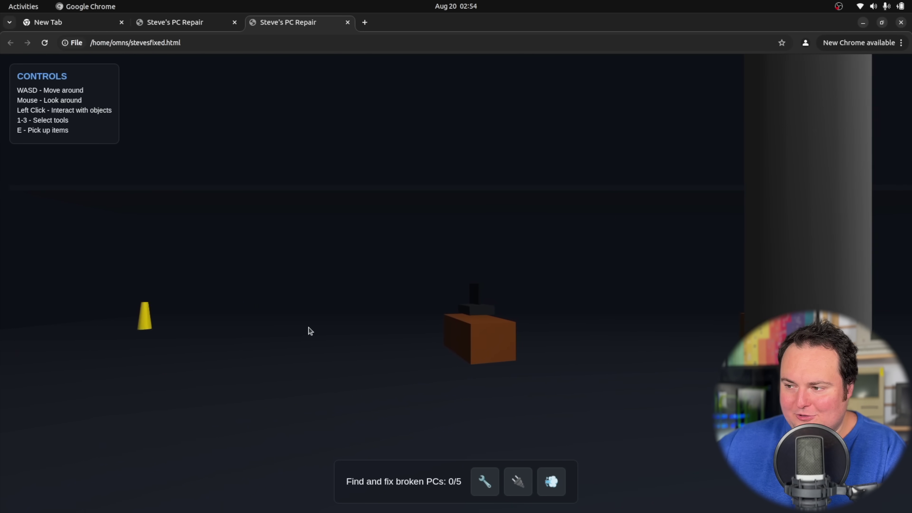
pyautogui.press('w')
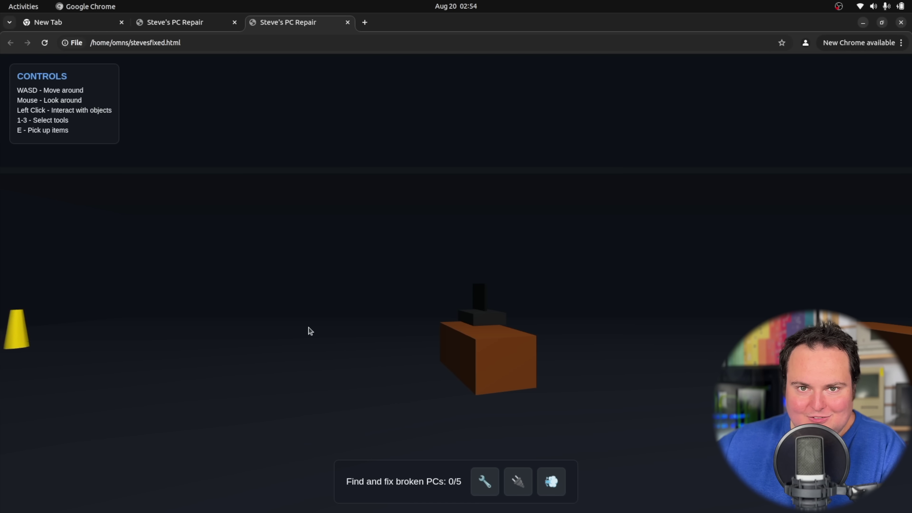
pyautogui.press('s')
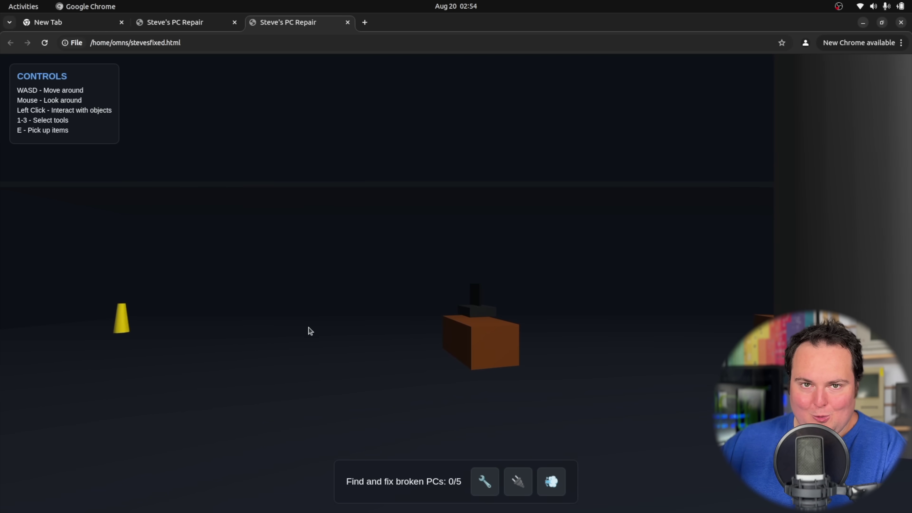
pyautogui.press('w')
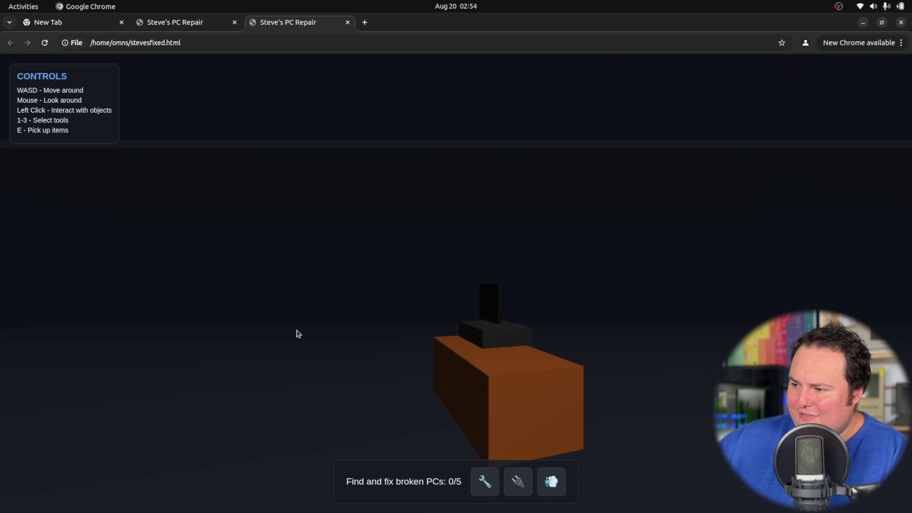
pyautogui.press('w')
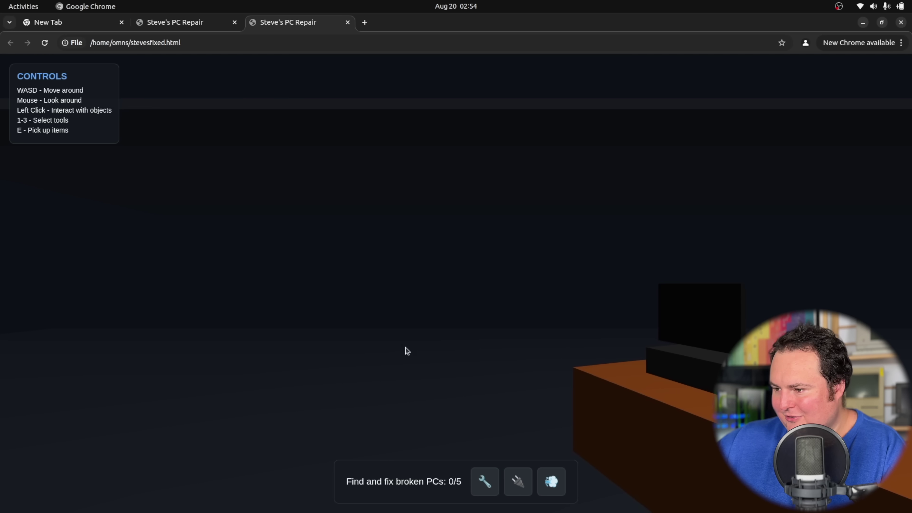
# Move up to the monitor, then strafe past the desk and leave it behind
pyautogui.press('w')
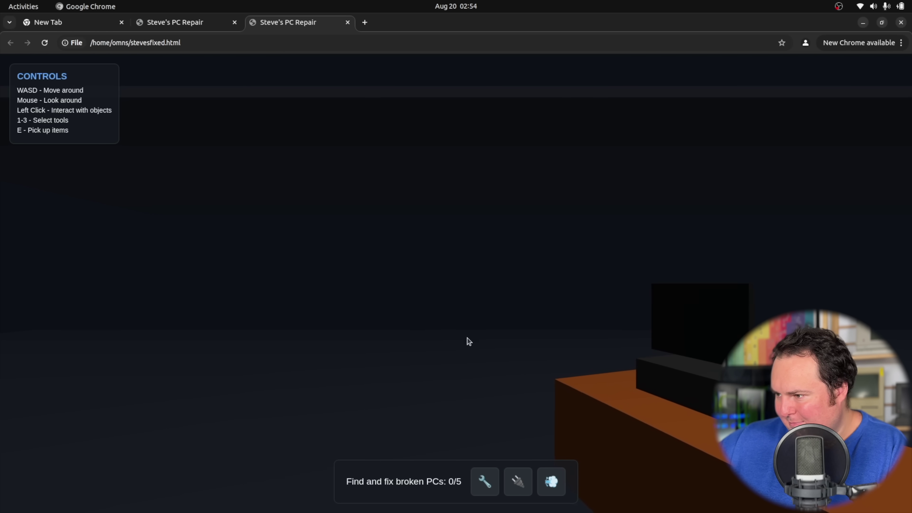
pyautogui.press('w')
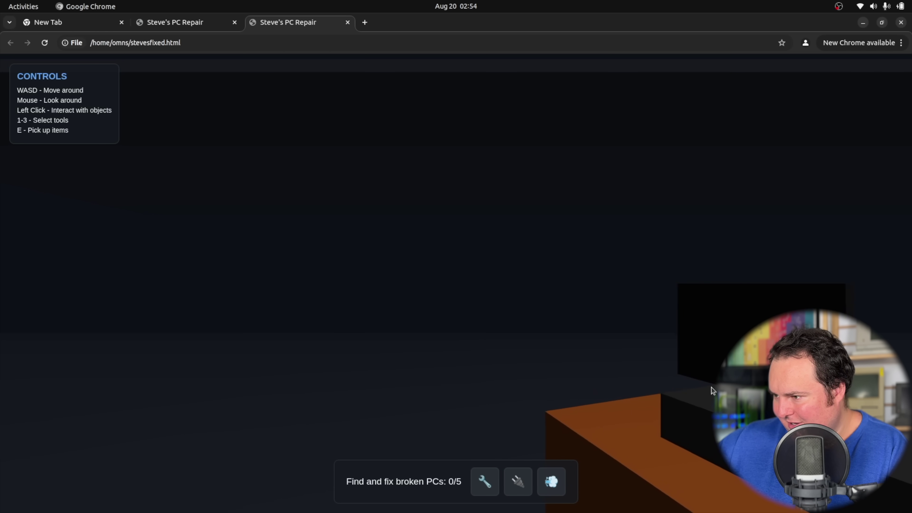
pyautogui.press('a')
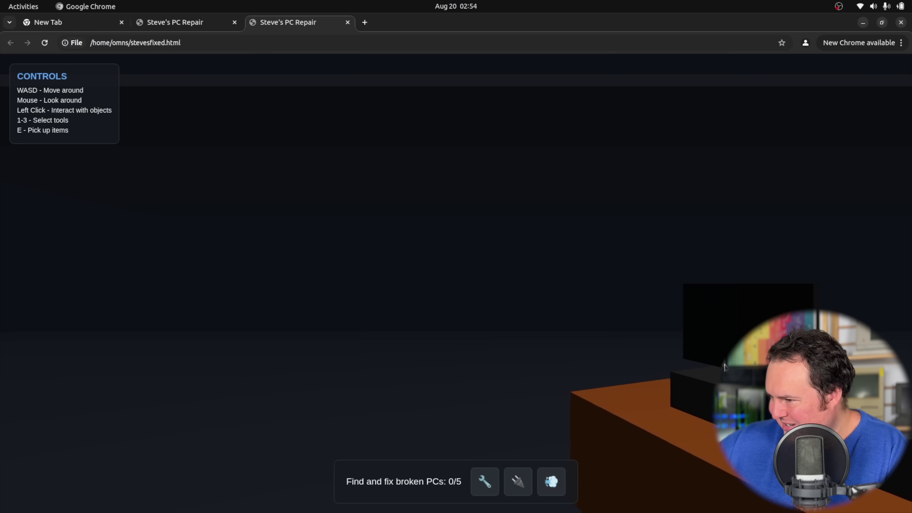
pyautogui.press('d')
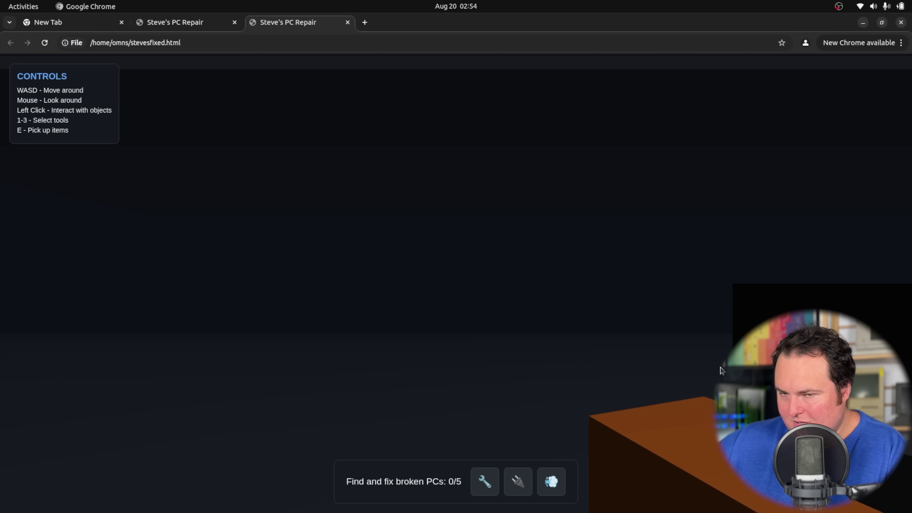
pyautogui.press('s')
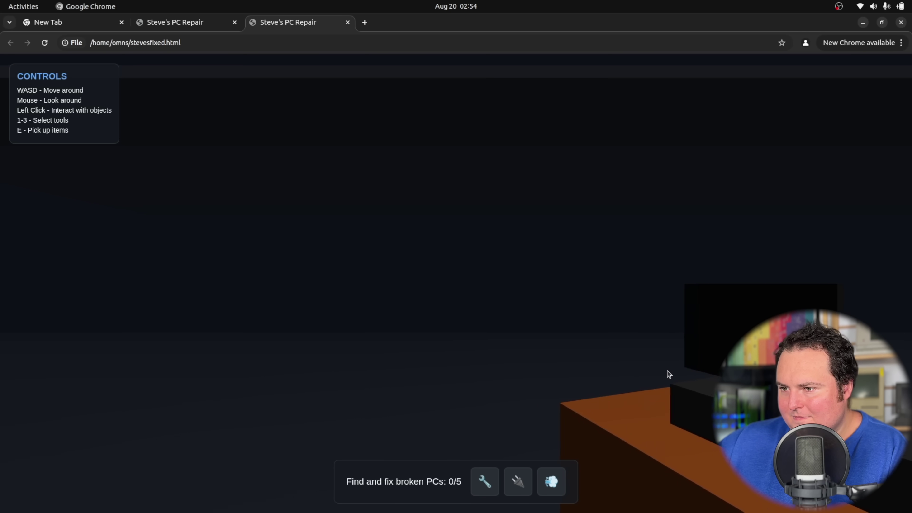
pyautogui.press('d')
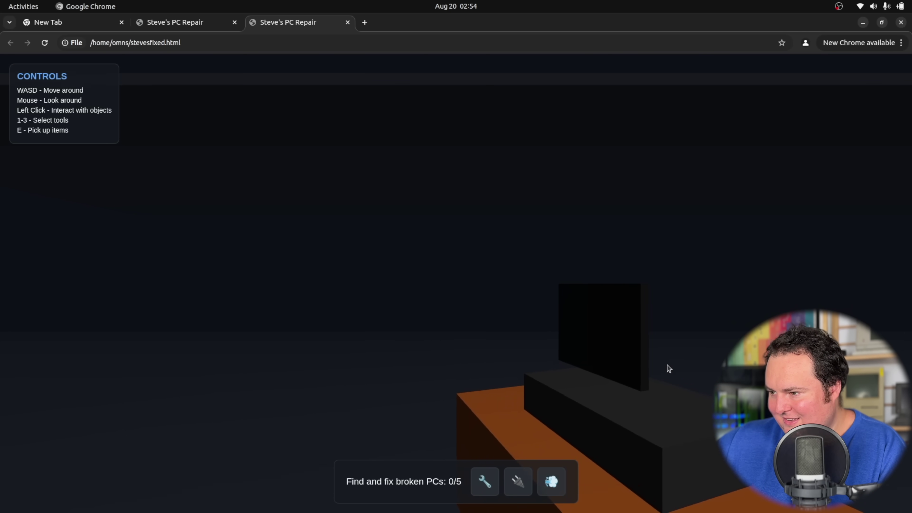
pyautogui.press('a')
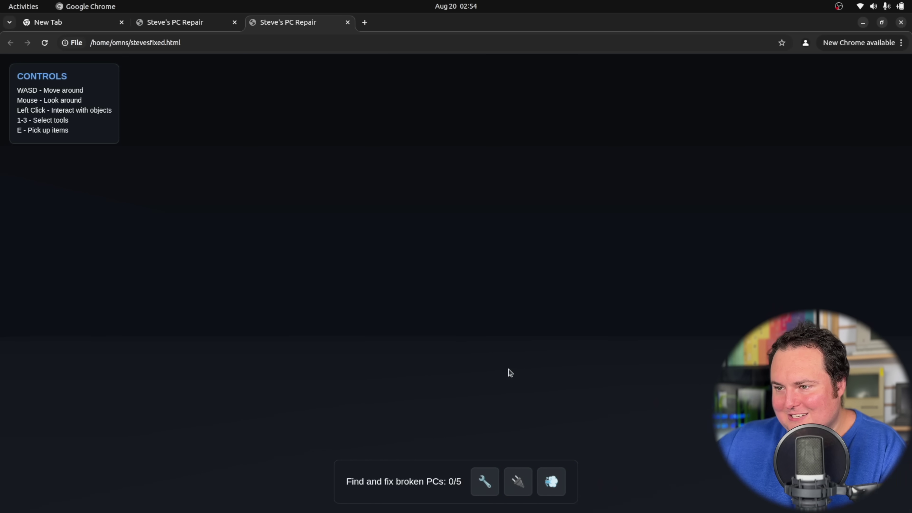
# Back up until the yellow cone appears and walk around it
pyautogui.press('s')
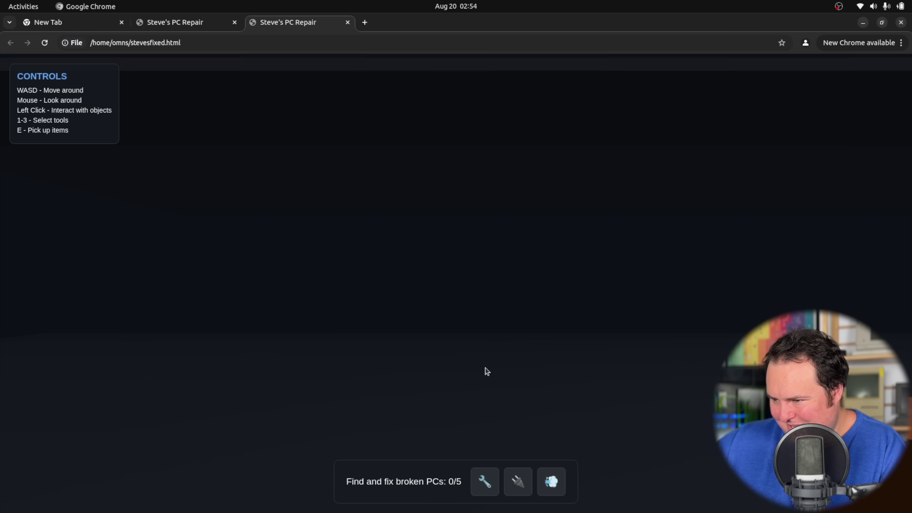
pyautogui.press('a')
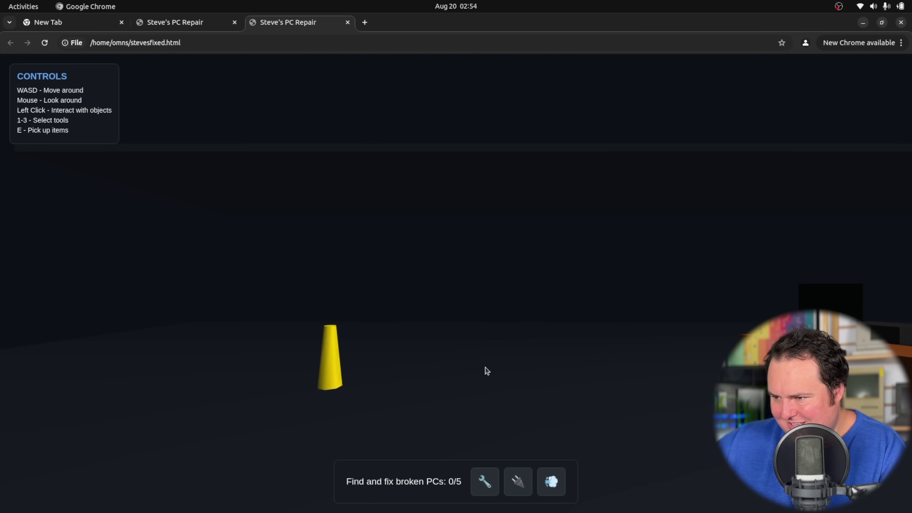
pyautogui.press('a')
pyautogui.press('w')
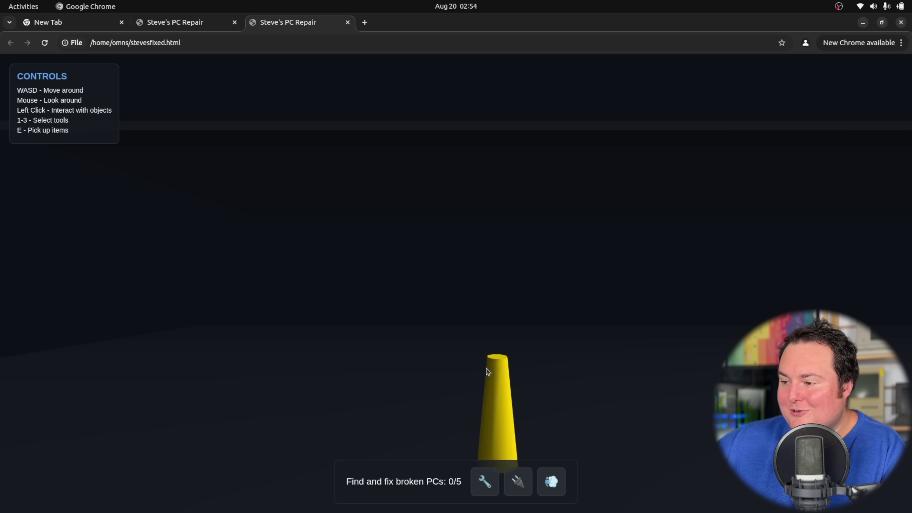
pyautogui.press('w')
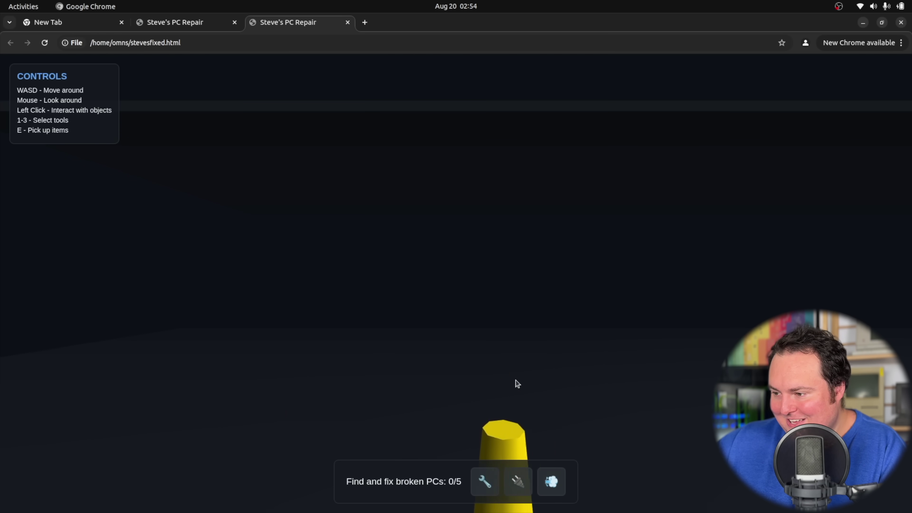
pyautogui.press('w')
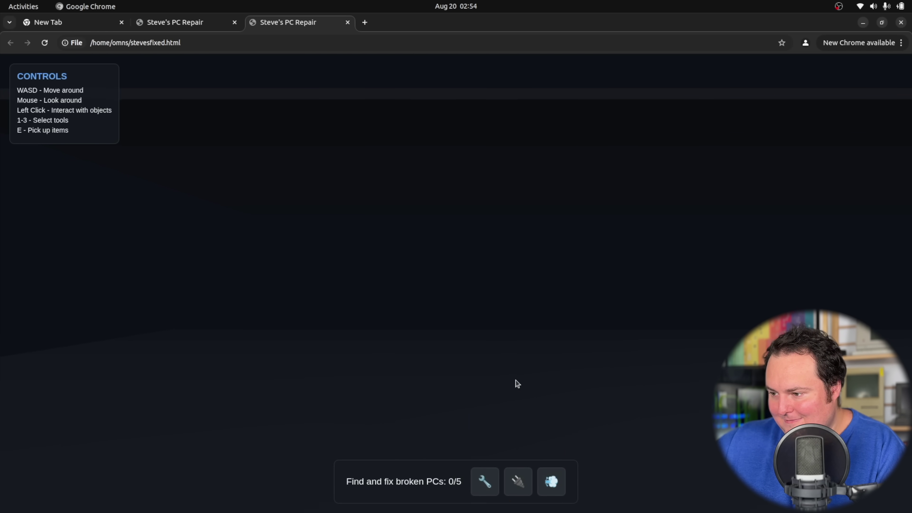
pyautogui.press('s')
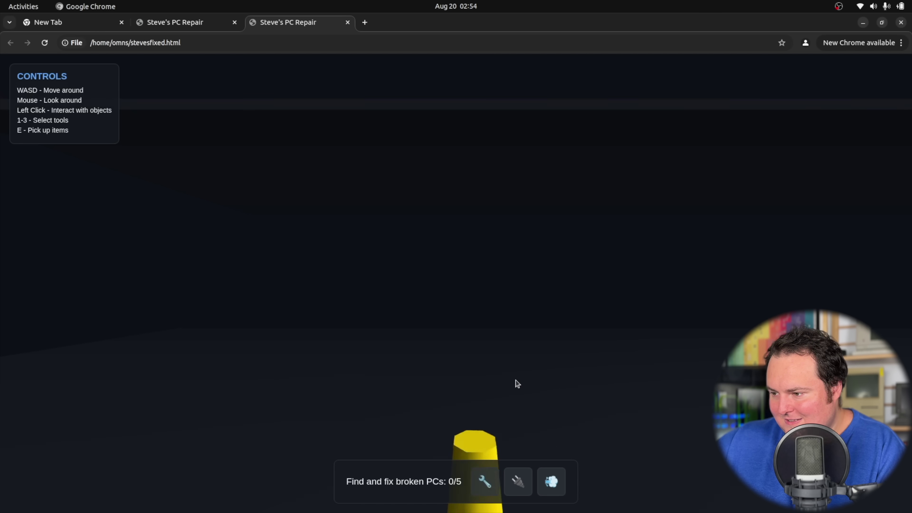
pyautogui.press('w')
pyautogui.press('s')
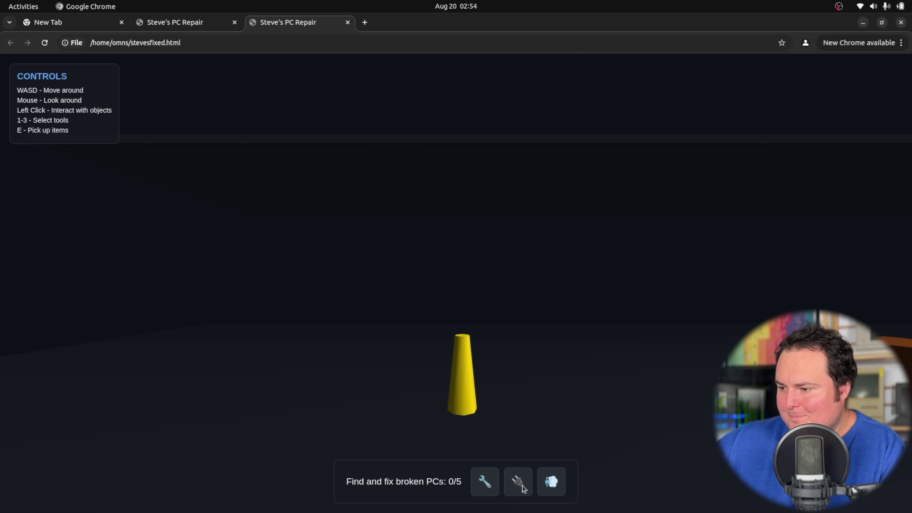
pyautogui.press('d')
pyautogui.press('a')
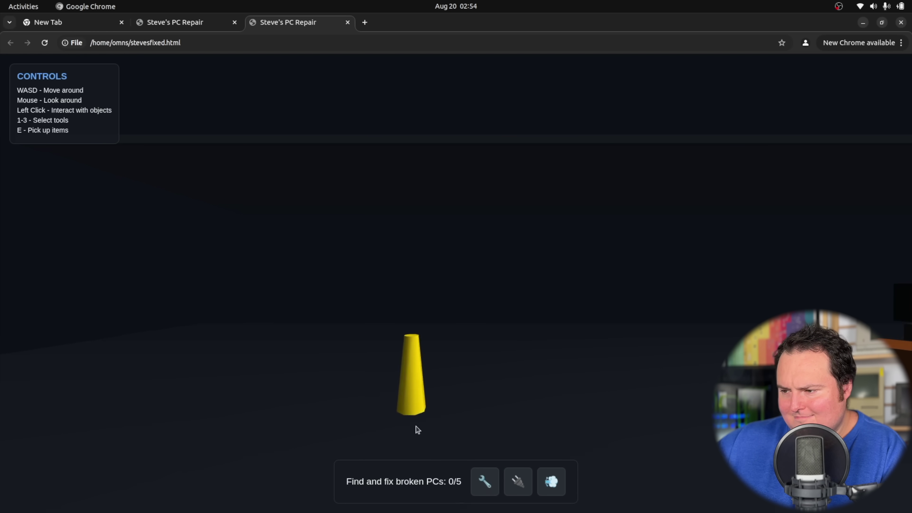
pyautogui.press('w')
pyautogui.press('w')
# Move away from the cone toward the desk with the black PC and circle its side
pyautogui.press('d')
pyautogui.press('s')
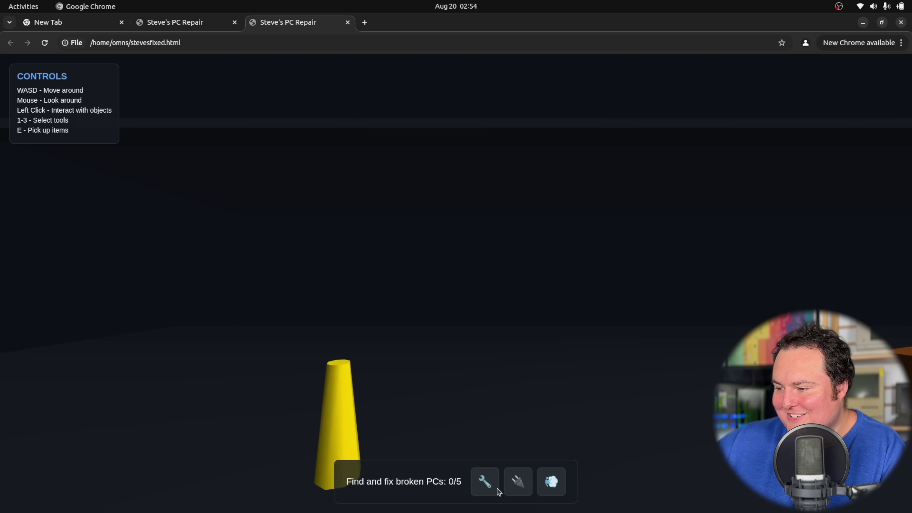
pyautogui.press('s')
pyautogui.press('a')
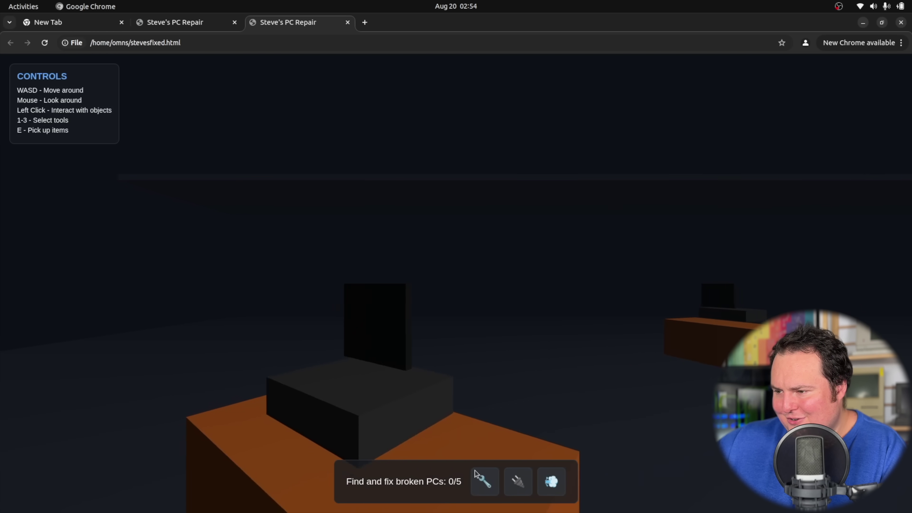
pyautogui.press('a')
pyautogui.press('w')
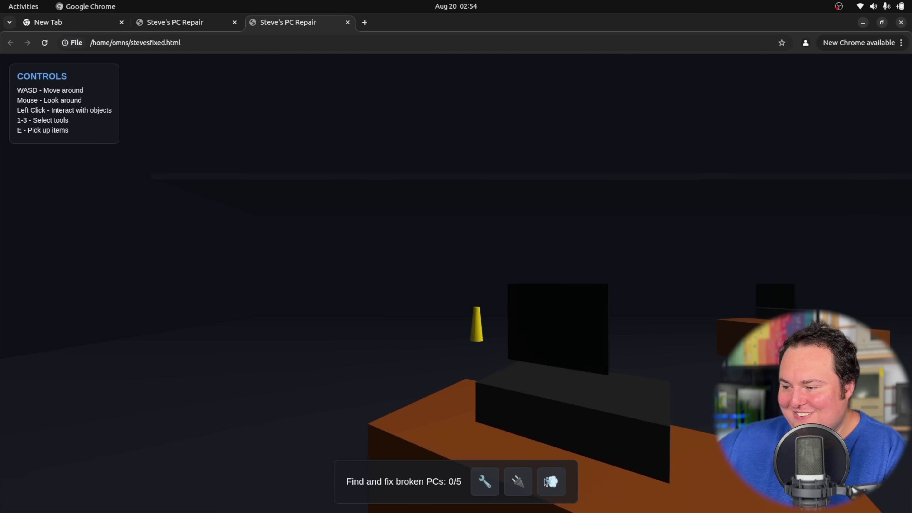
pyautogui.press('w')
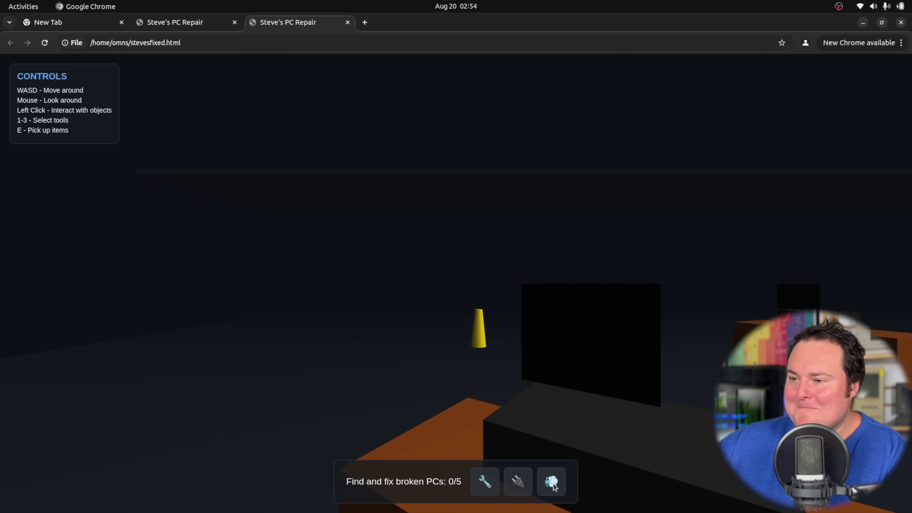
pyautogui.press('d')
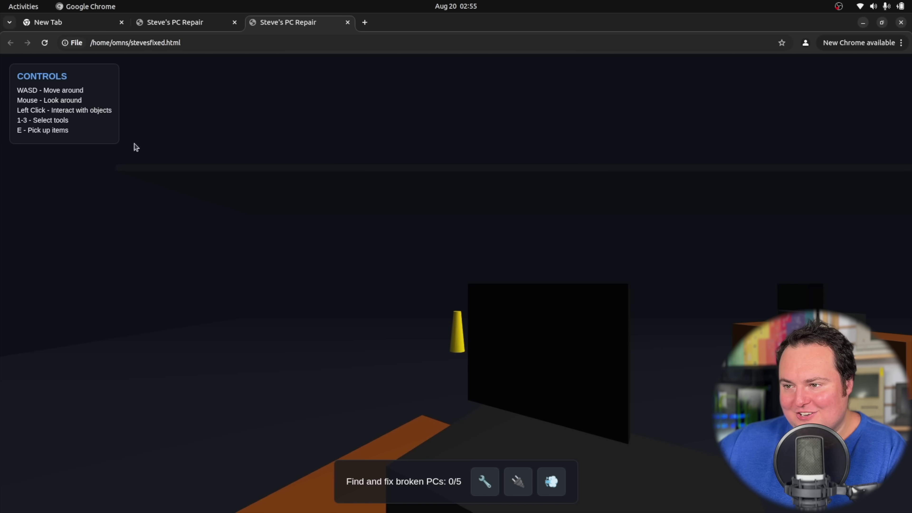
# Step sideways in the game to reveal another desk, then scroll up to the reply's html code
pyautogui.press('d')
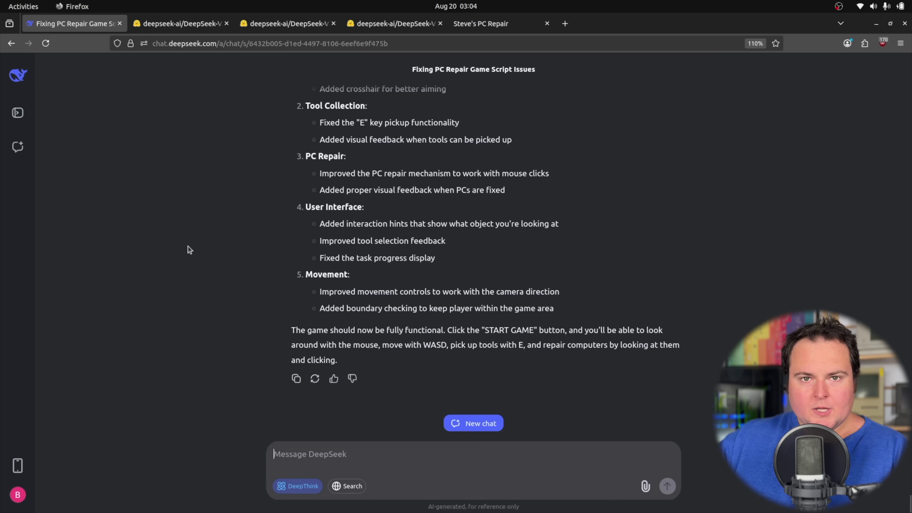
pyautogui.scroll(10, 188, 246)
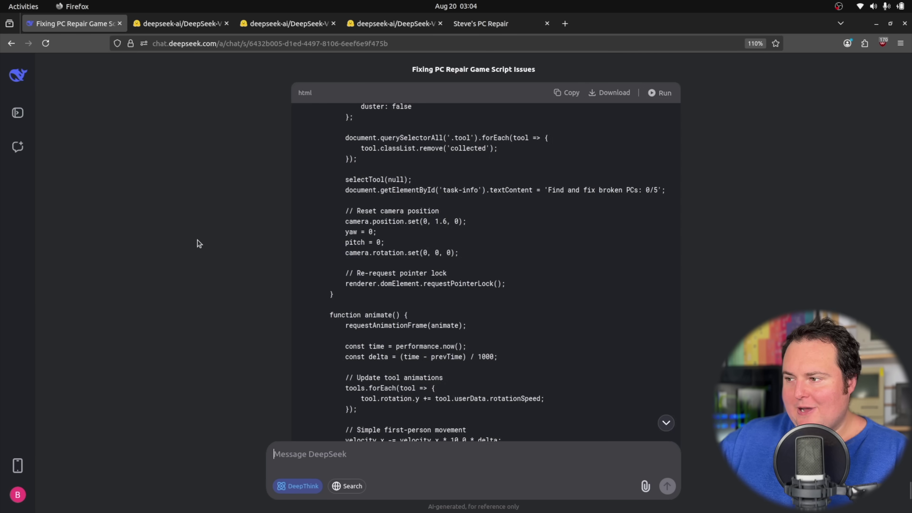
# Start the game in DeepSeek's code preview, then in Chrome's sf1.html copy
pyautogui.click(659, 93)
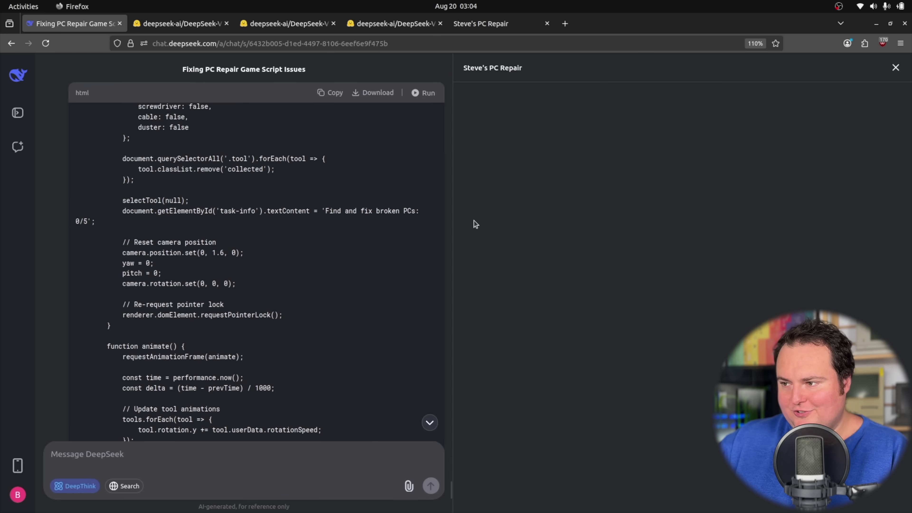
pyautogui.moveTo(454, 245); pyautogui.dragTo(446, 253)
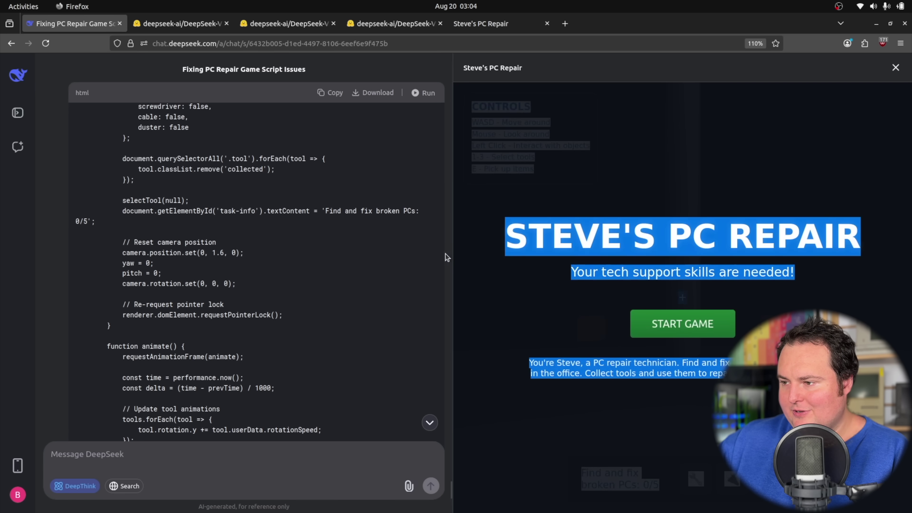
pyautogui.click(682, 323)
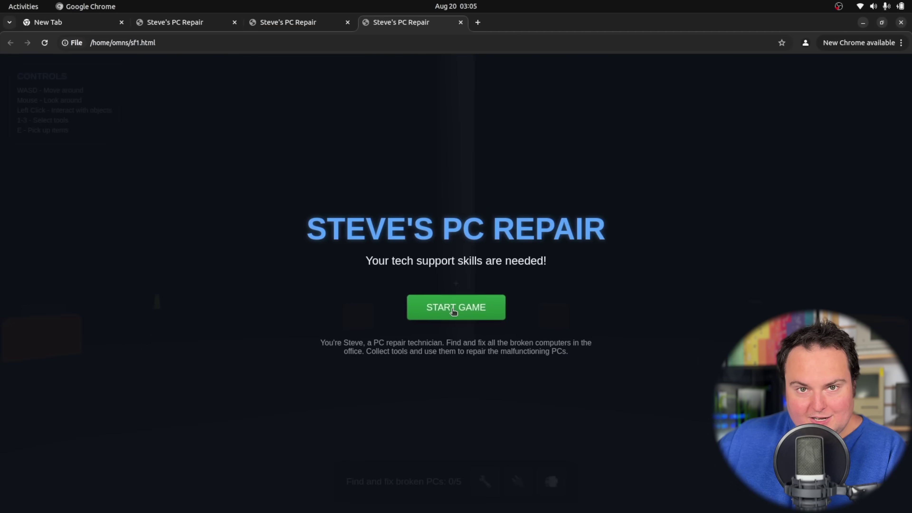
pyautogui.click(456, 306)
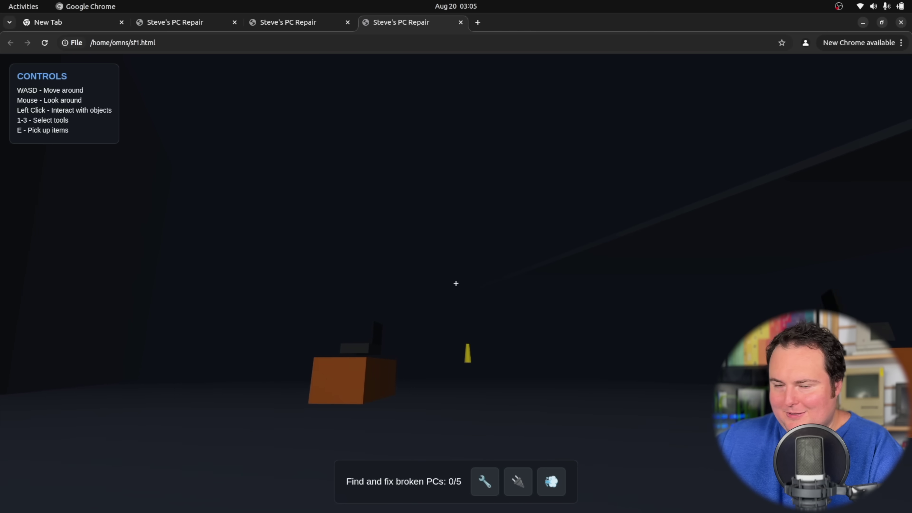
# Walk to the desk and pick up the yellow screwdriver with E
pyautogui.press('w')
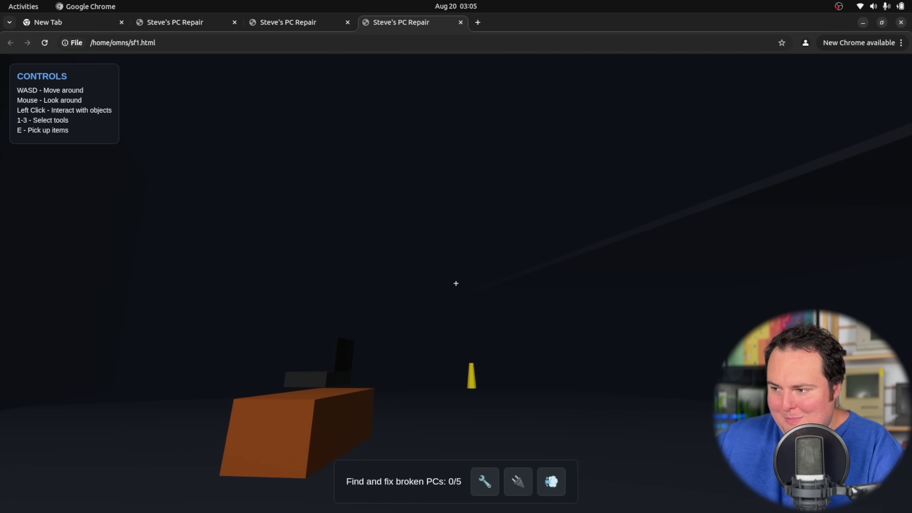
pyautogui.press('w')
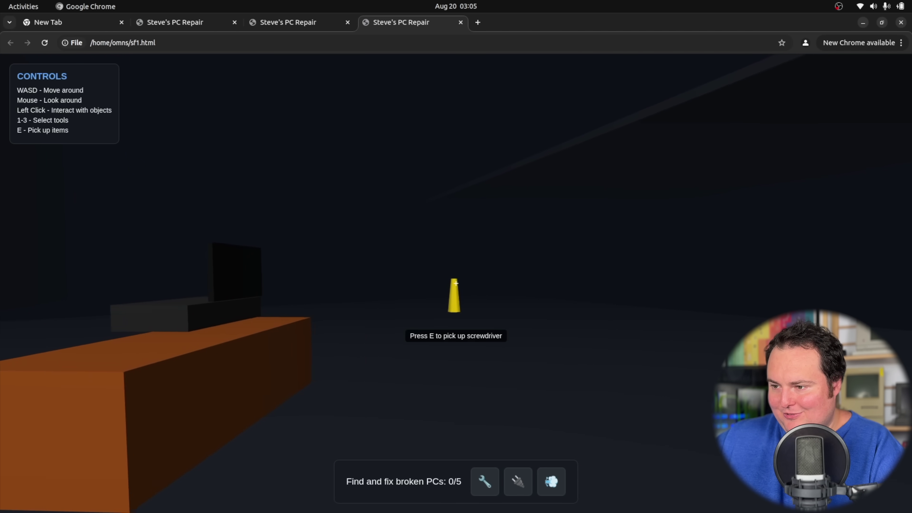
pyautogui.press('w')
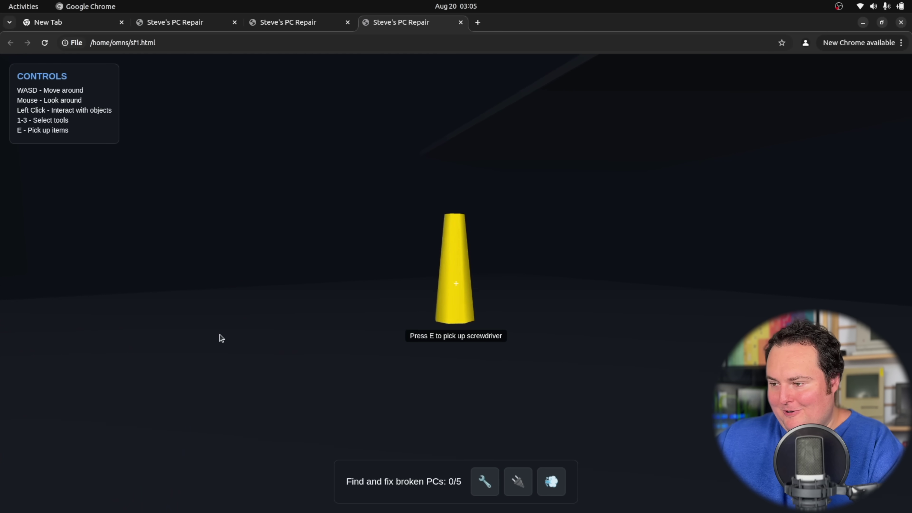
pyautogui.press('e')
pyautogui.press('w')
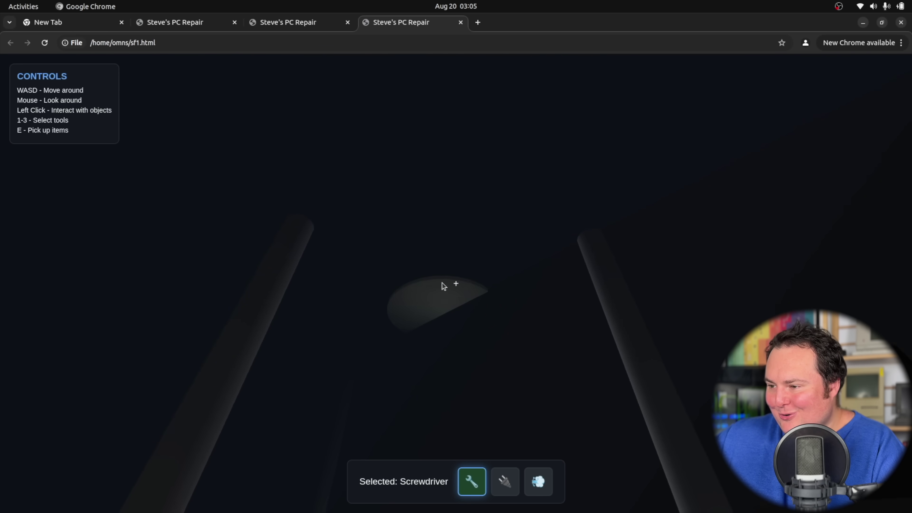
pyautogui.press('s')
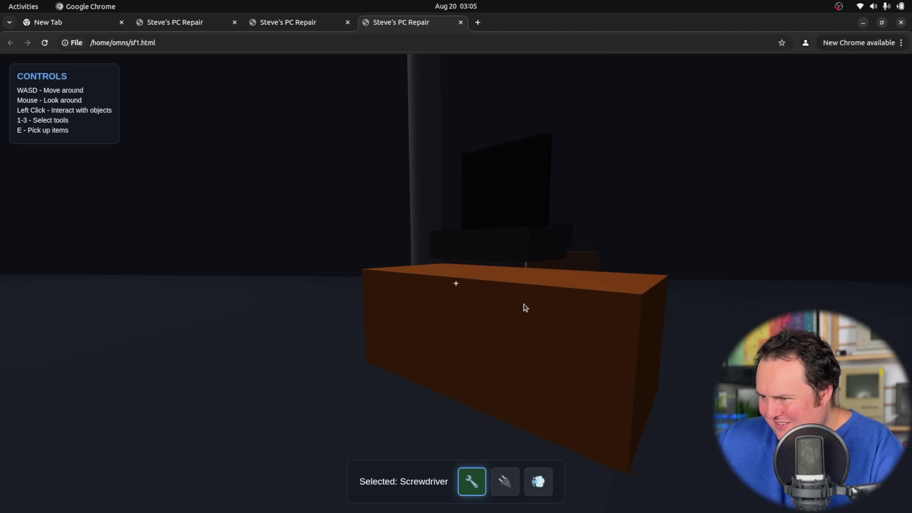
pyautogui.press('s')
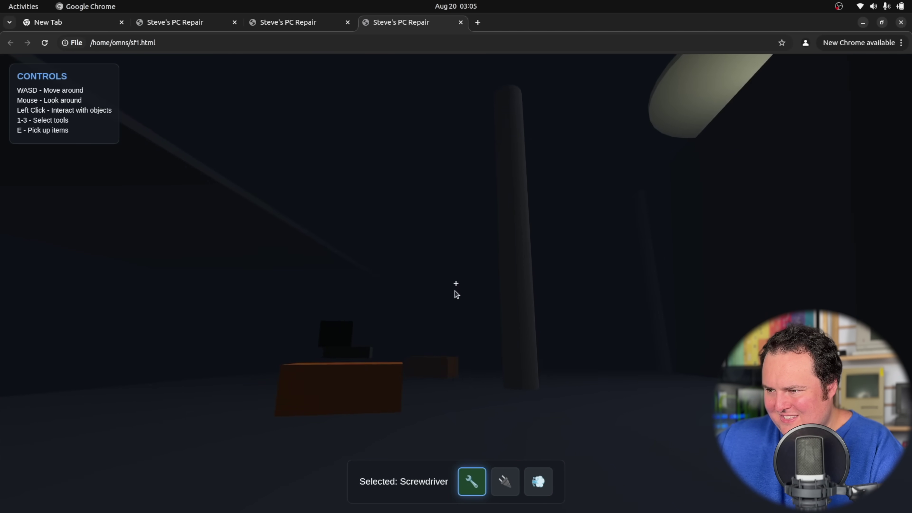
# Select the Cable tool (2) and walk up to the broken PC to fix it (1/5)
pyautogui.press('w')
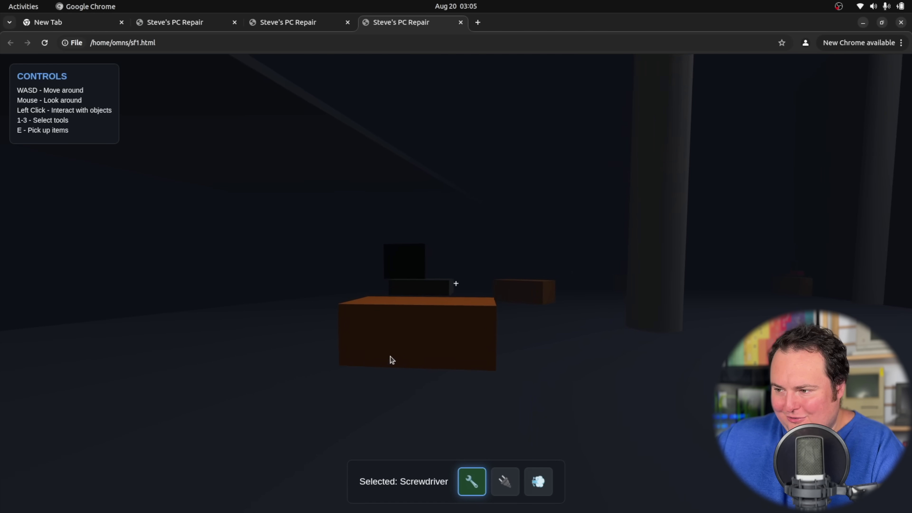
pyautogui.press('w')
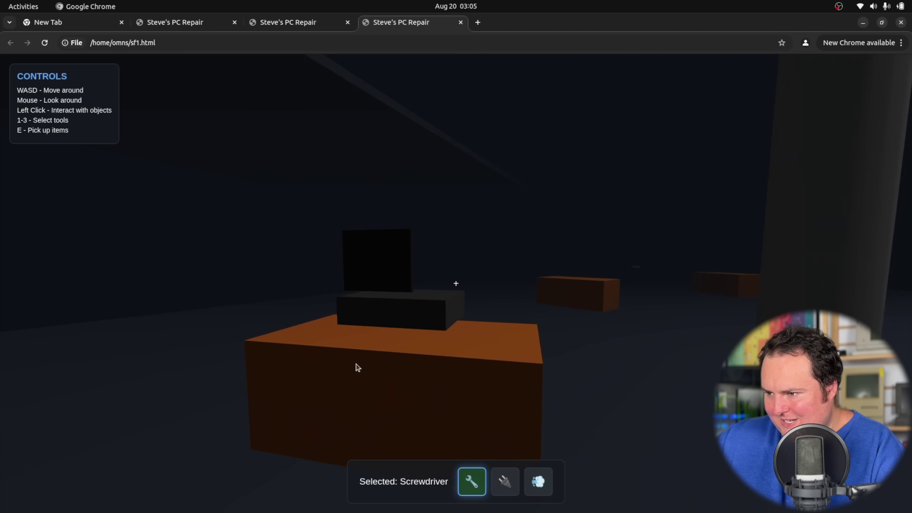
pyautogui.press('w')
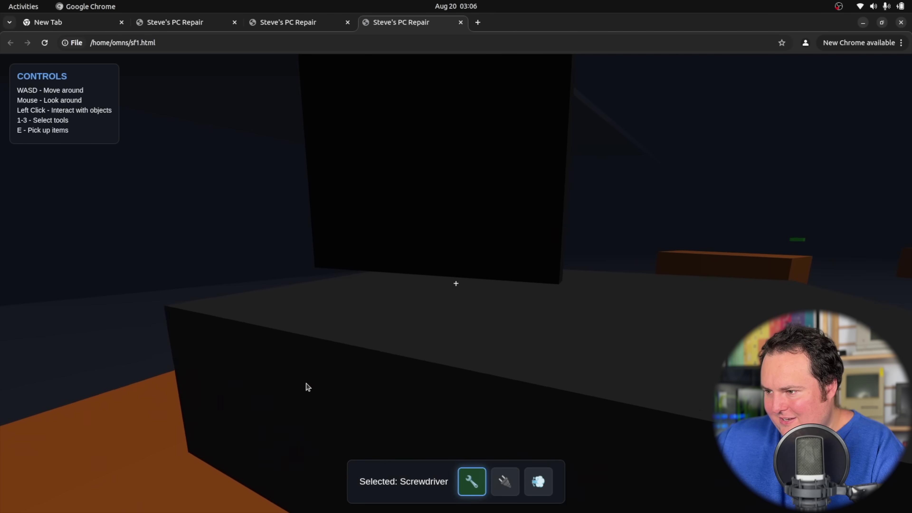
pyautogui.press('s')
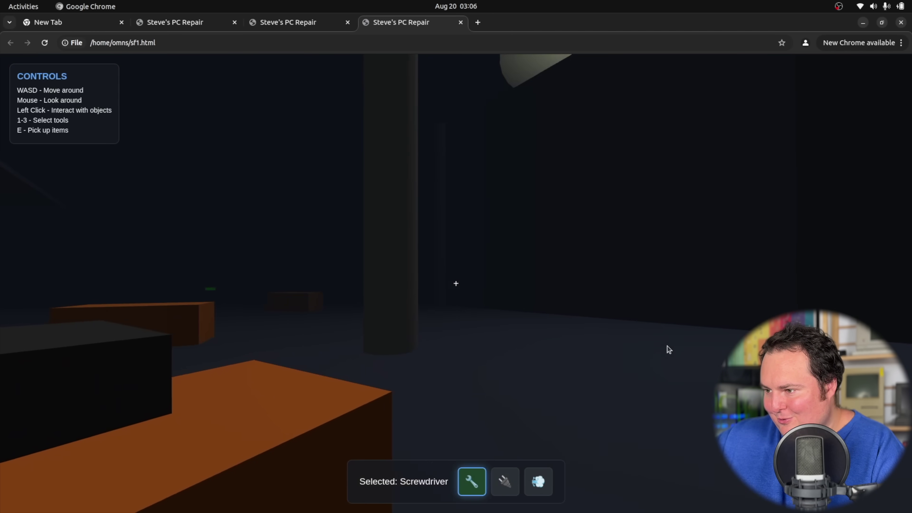
pyautogui.press('s')
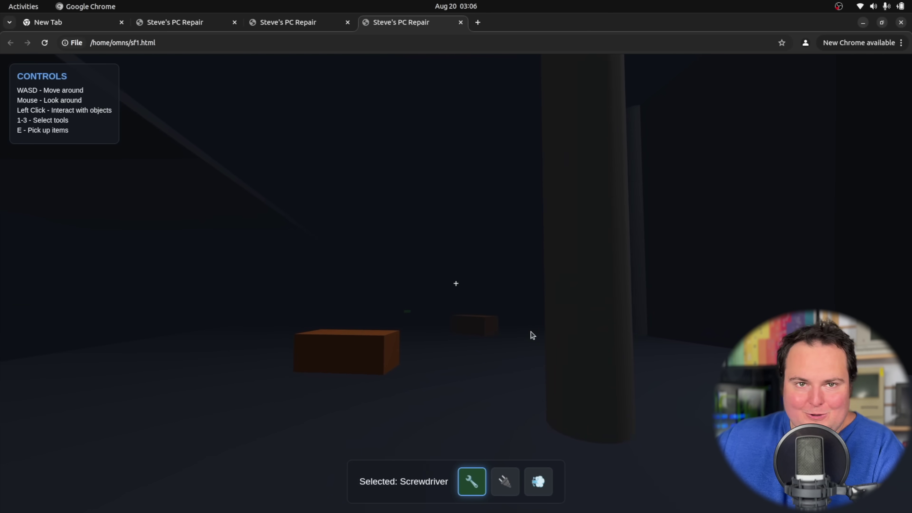
pyautogui.press('w')
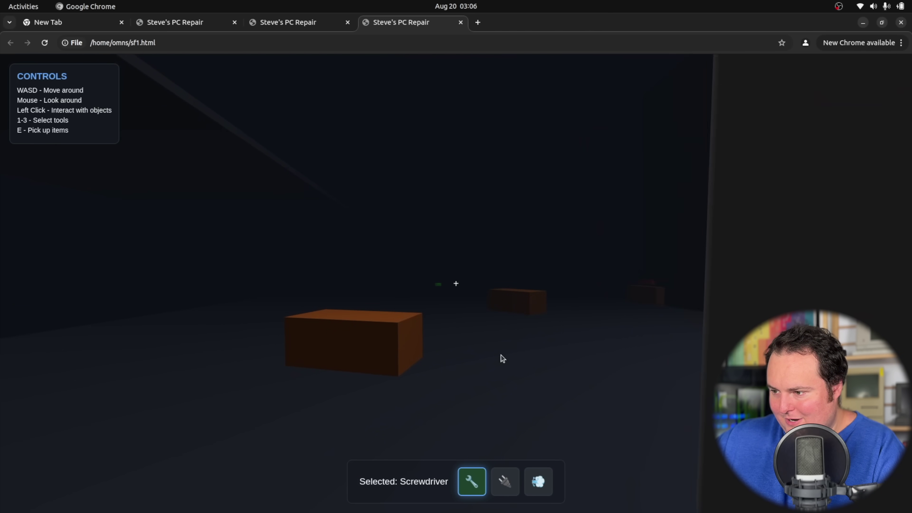
pyautogui.press('w')
pyautogui.press('2')
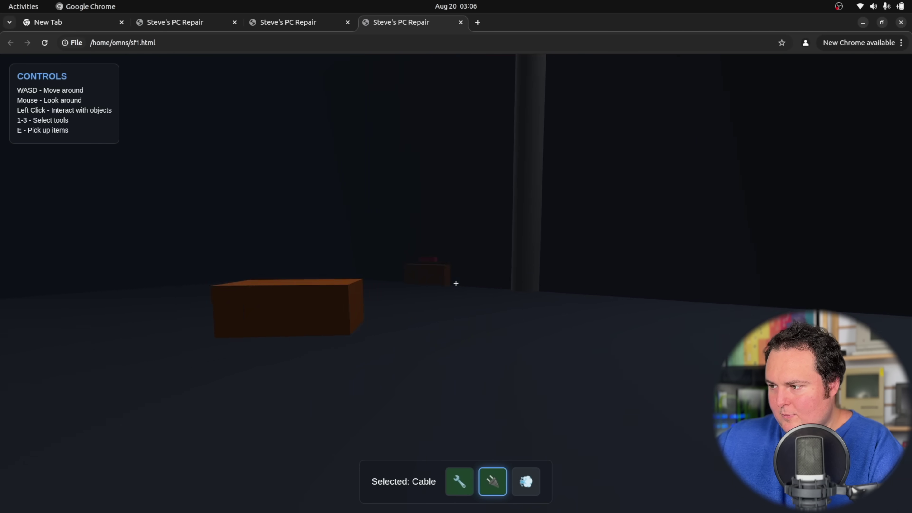
pyautogui.press('w')
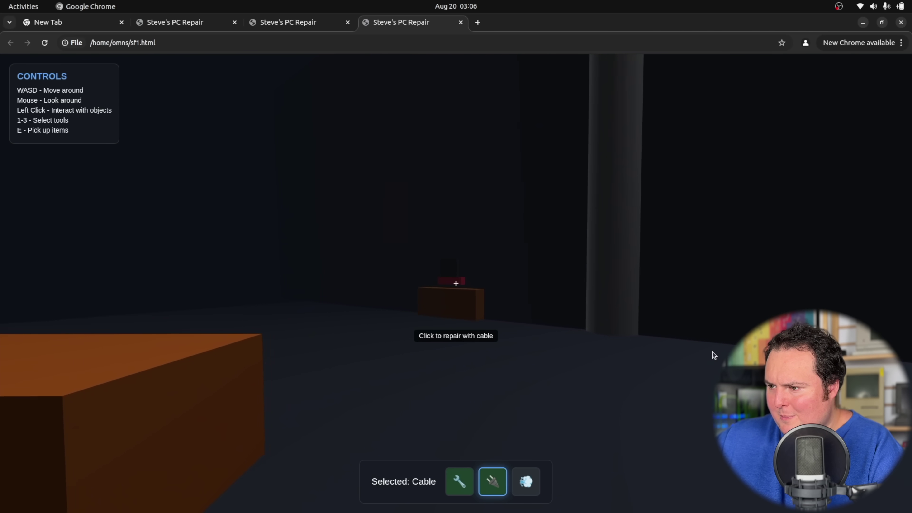
pyautogui.press('w')
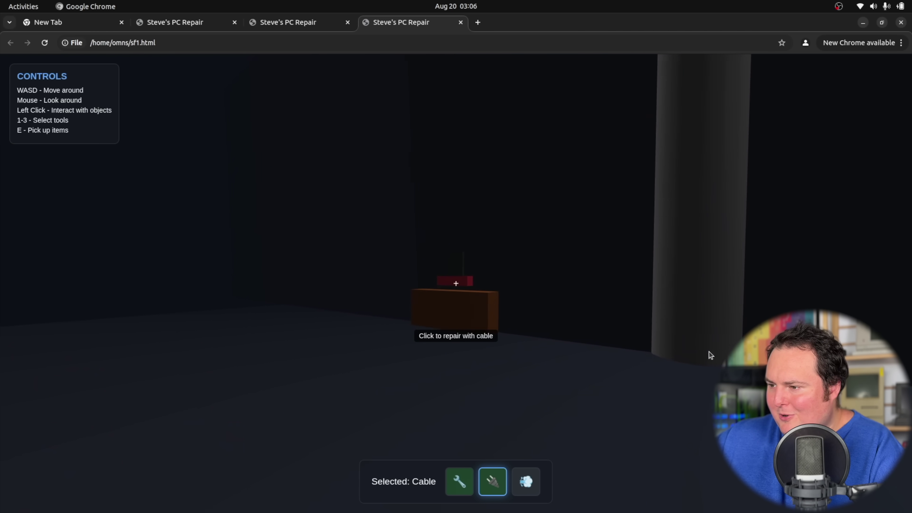
pyautogui.press('w')
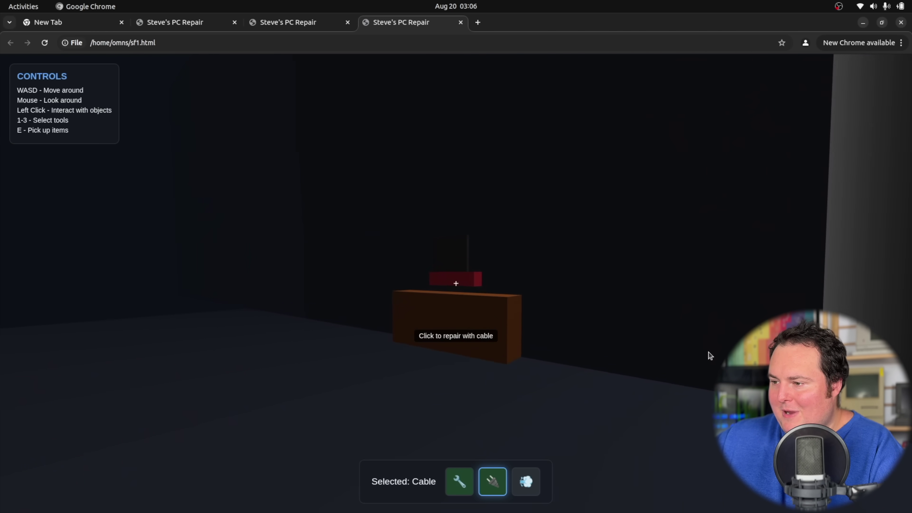
pyautogui.press('w')
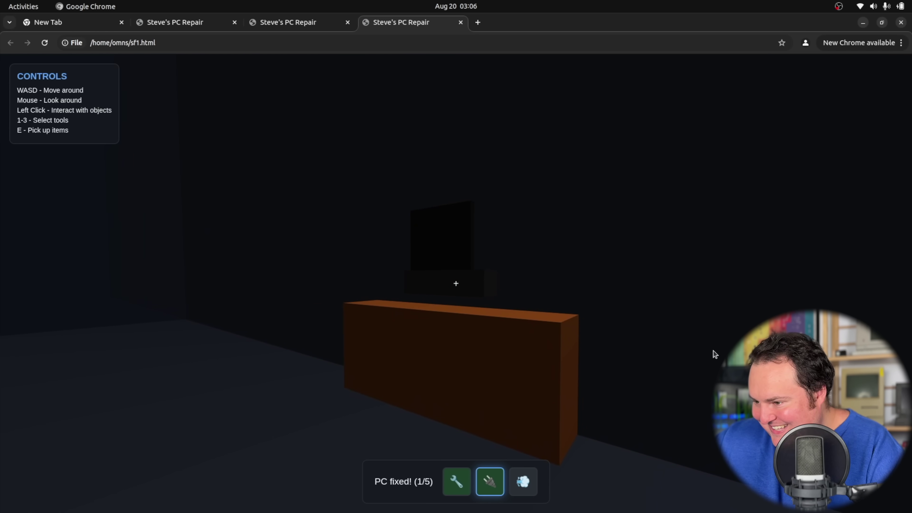
pyautogui.moveTo(712, 356); pyautogui.dragTo(450, 294)
pyautogui.press('w')
pyautogui.press('s')
pyautogui.press('w')
pyautogui.press('w')
pyautogui.press('1')
pyautogui.press('w')
pyautogui.press('1')
pyautogui.press('s')
pyautogui.press('w')
pyautogui.press('w')
pyautogui.press('w')
pyautogui.press('w')
pyautogui.press('2')
pyautogui.press('s')
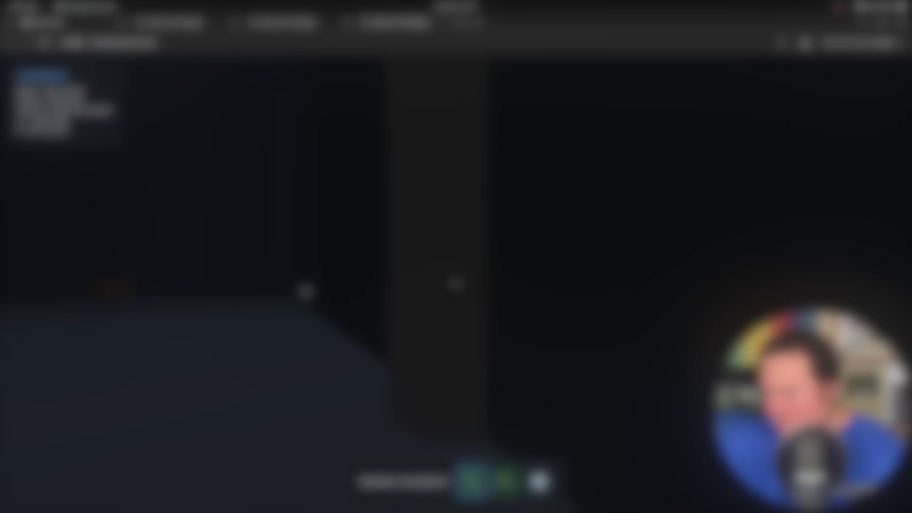
# Select the screwdriver (1), aim at the next broken PC and repair it
pyautogui.press('1')
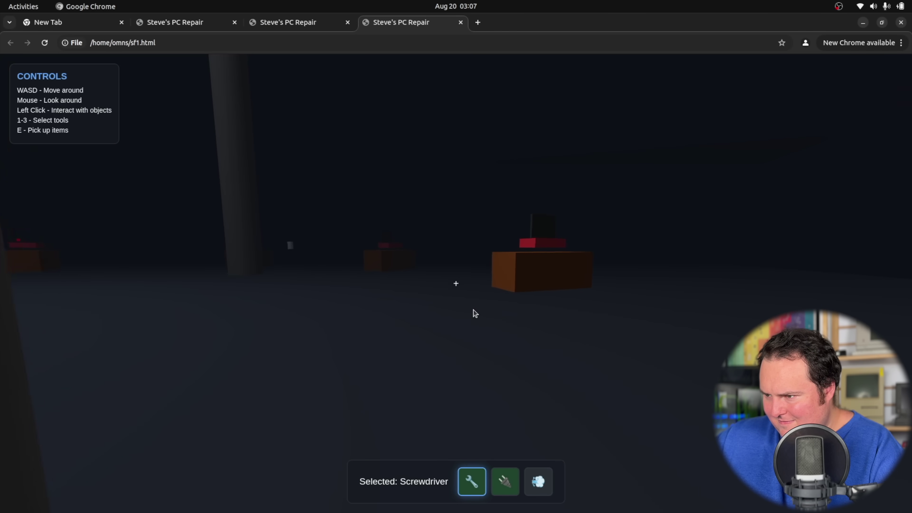
pyautogui.press('w')
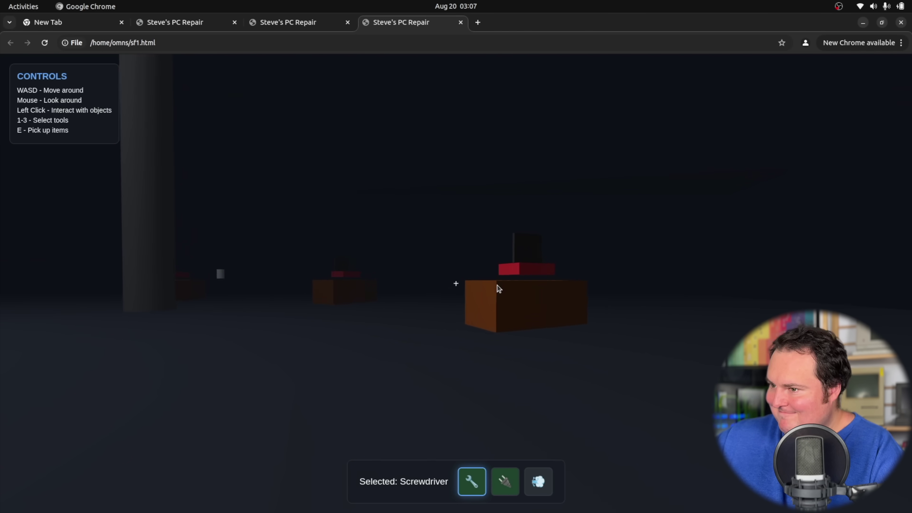
pyautogui.moveTo(499, 286); pyautogui.dragTo(568, 281)
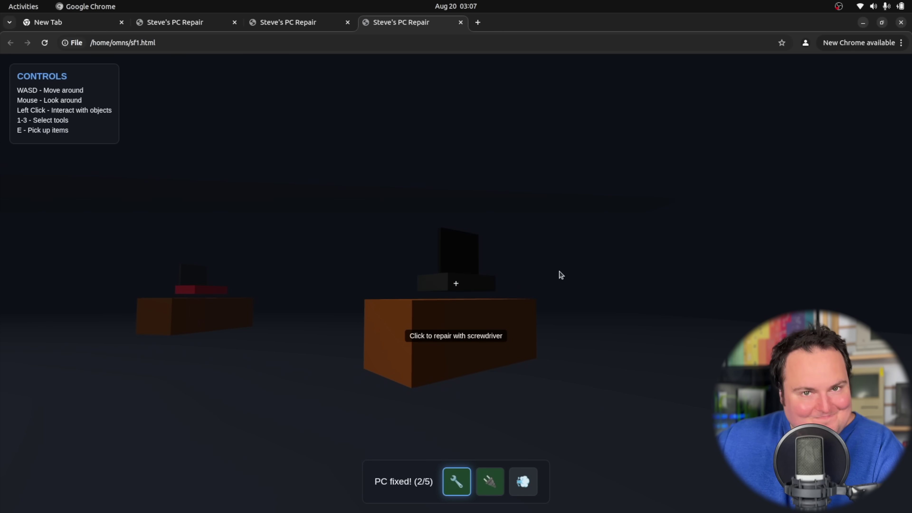
pyautogui.moveTo(561, 276); pyautogui.dragTo(239, 287)
pyautogui.press('w')
pyautogui.press('w')
pyautogui.click(400, 288)
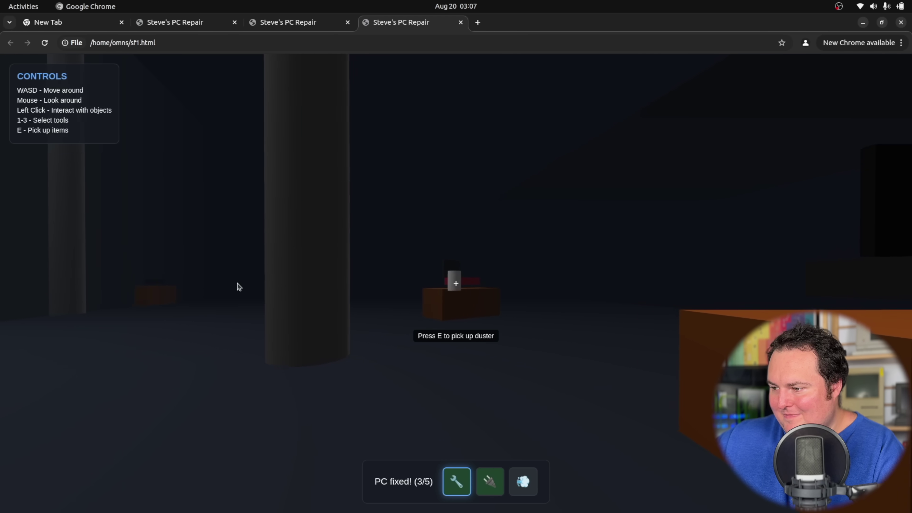
# Pick up the duster, select tool 3 and repair the last two PCs for Mission Complete (5/5)
pyautogui.press('w')
pyautogui.press('e')
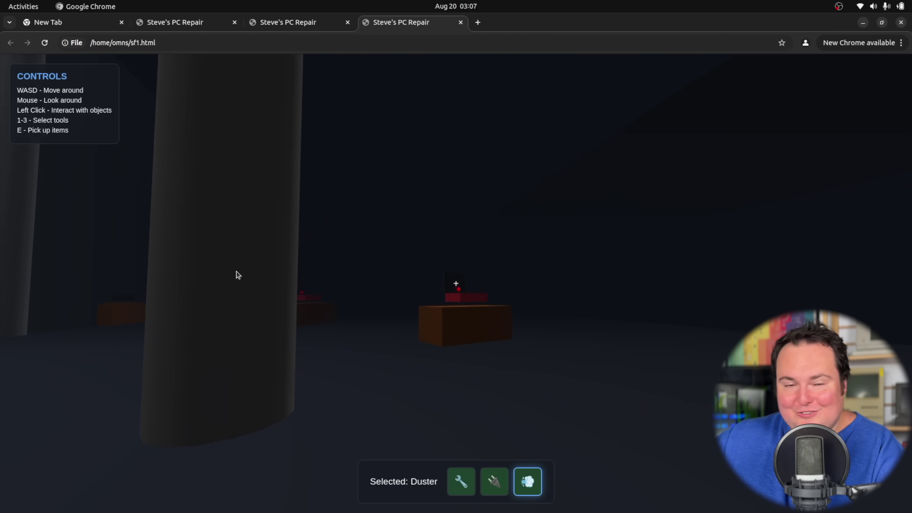
pyautogui.press('w')
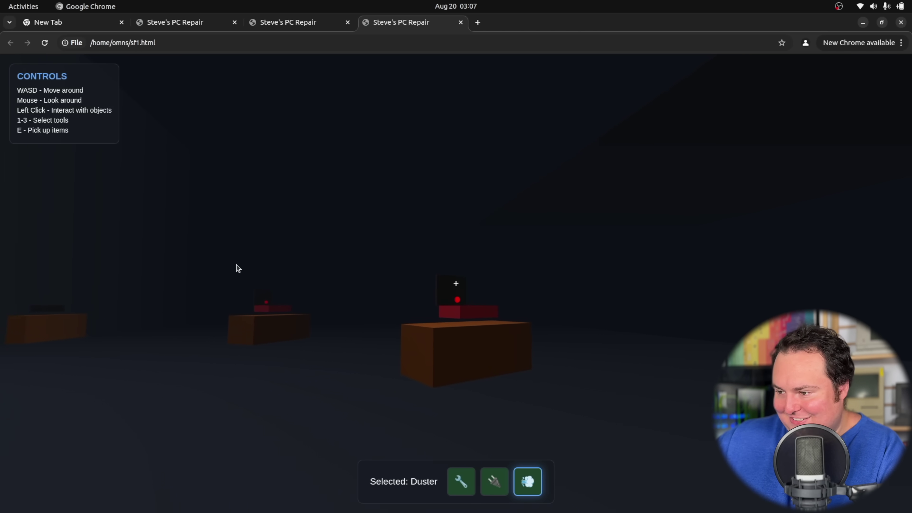
pyautogui.moveTo(238, 268); pyautogui.dragTo(240, 288)
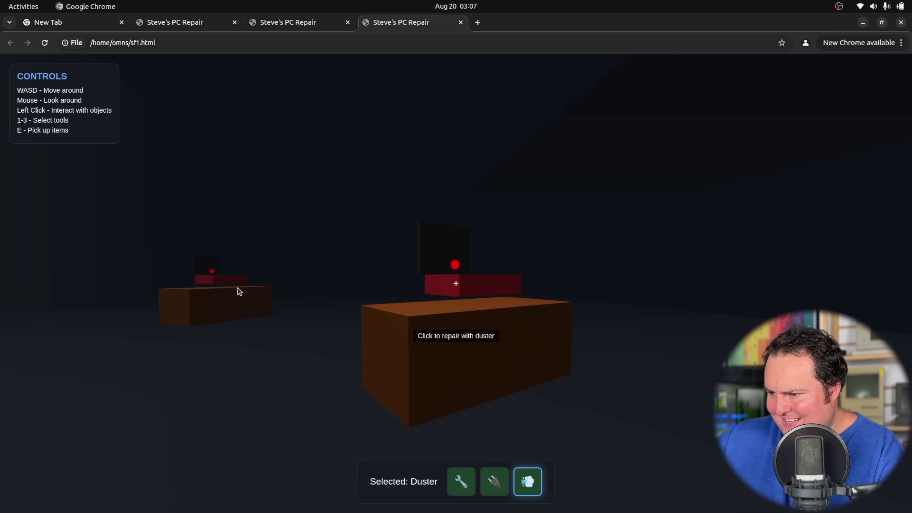
pyautogui.moveTo(239, 291); pyautogui.dragTo(242, 295)
pyautogui.press('3')
pyautogui.click(238, 289)
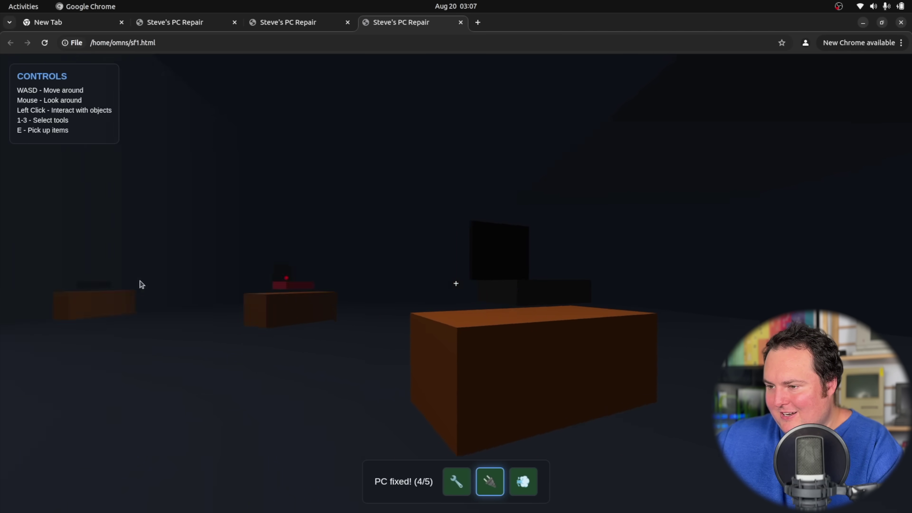
pyautogui.moveTo(139, 283); pyautogui.dragTo(421, 290)
pyautogui.click(421, 291)
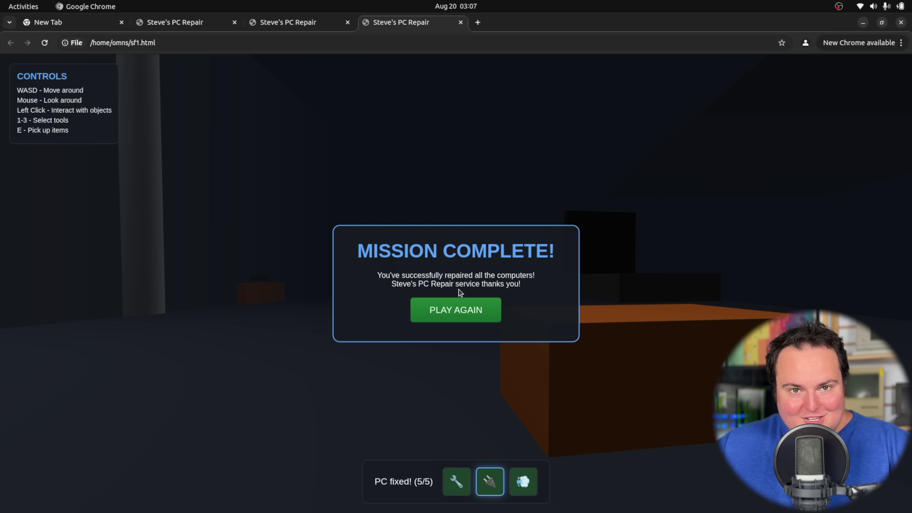
pyautogui.moveTo(460, 293); pyautogui.dragTo(429, 258)
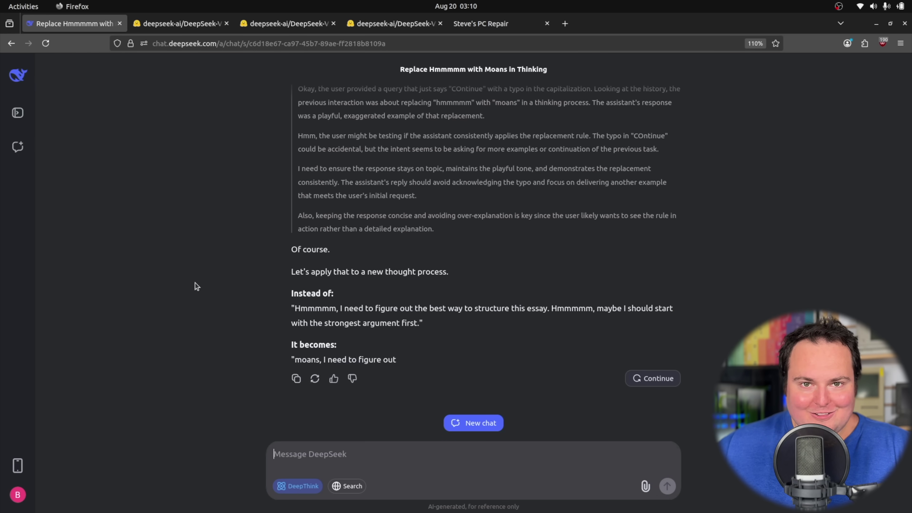
# Switch to the Firefox tab with the Hugging Face deepseek-ai/DeepSeek-V3.1-Base page
pyautogui.click(185, 22)
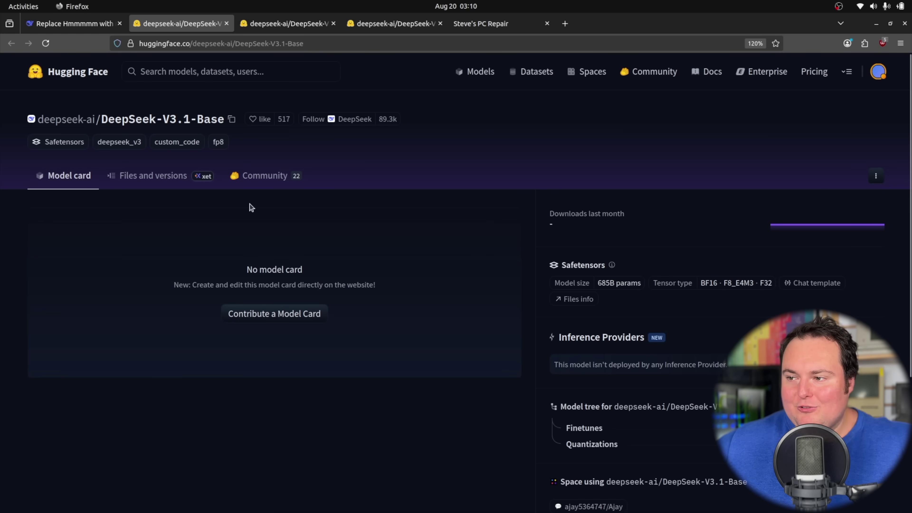
pyautogui.click(258, 187)
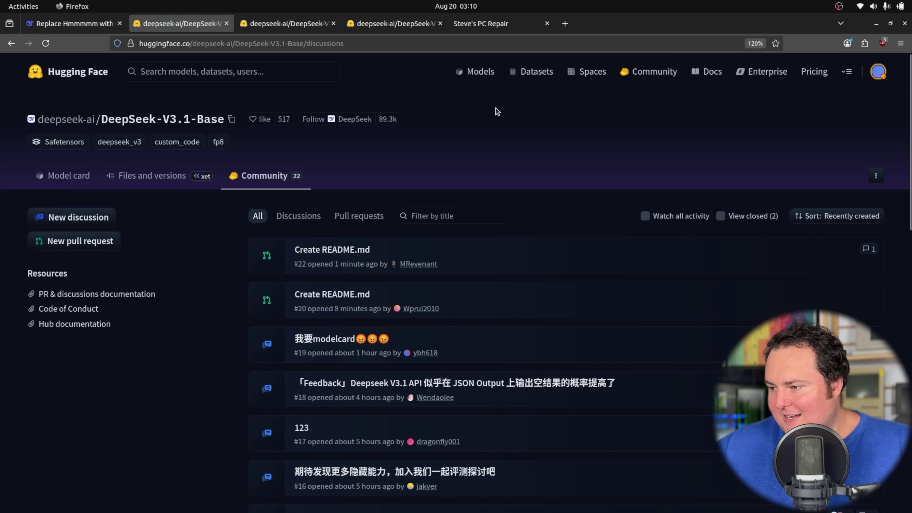
pyautogui.click(346, 251)
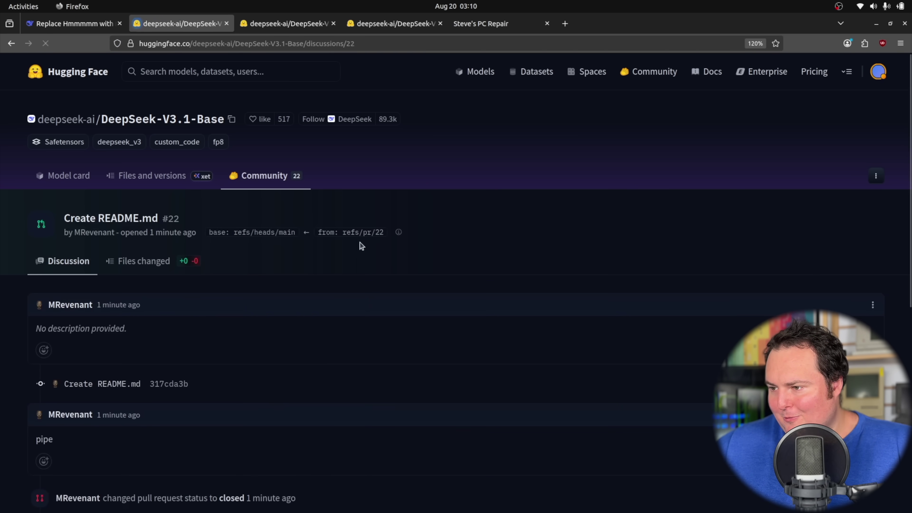
pyautogui.scroll(-5, 470, 211)
pyautogui.scroll(5, 467, 229)
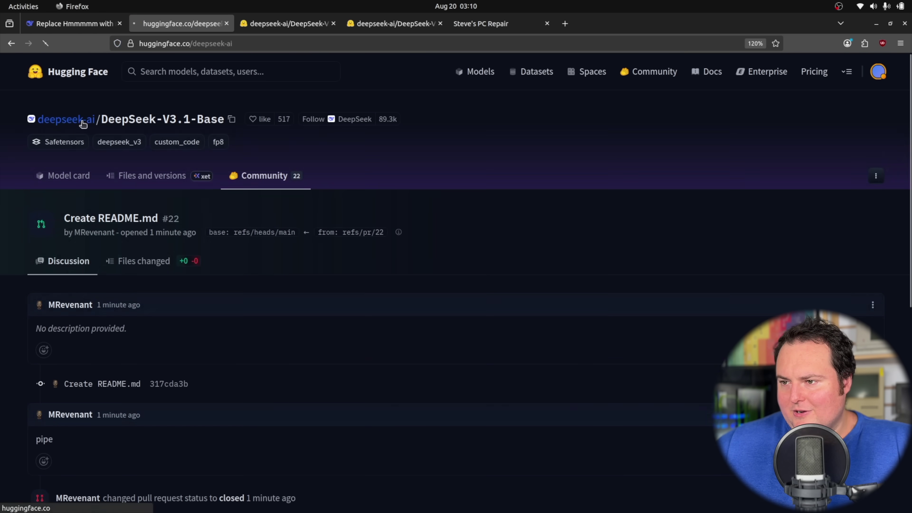
pyautogui.click(393, 385)
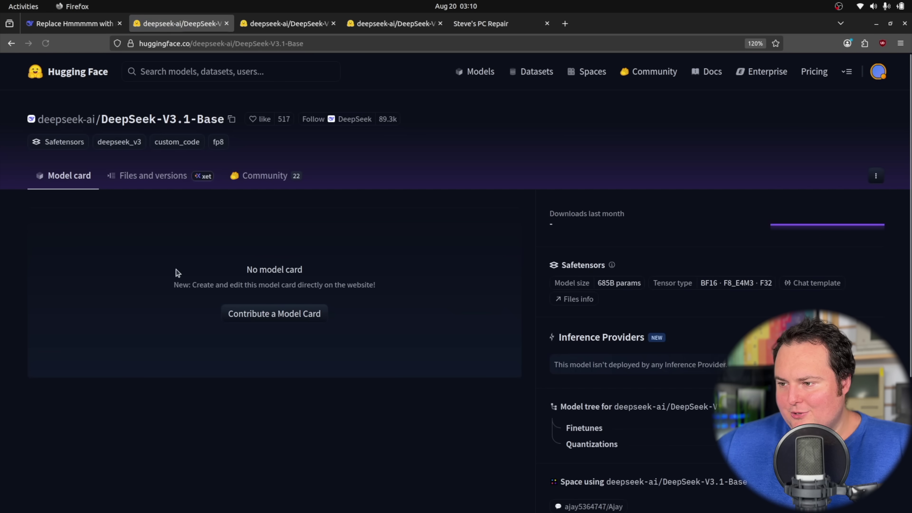